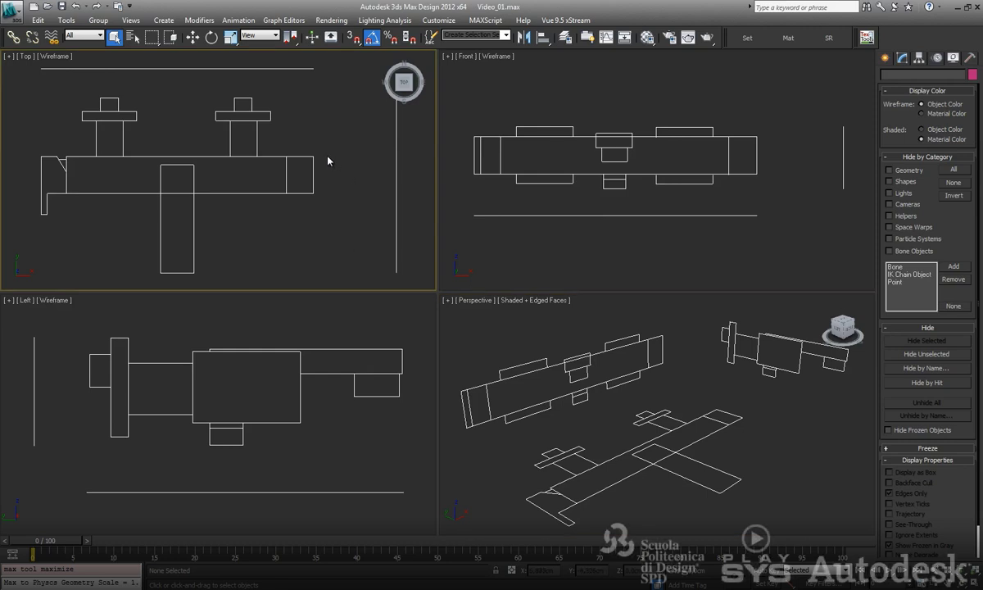
Maximize the Top reference view and start creating a standard Box primitive.
{"action": "scroll", "coordinate": [327, 160], "scroll_direction": "up", "scroll_amount": 1}
{"action": "key", "text": "alt+w"}
{"action": "left_click", "coordinate": [885, 59]}
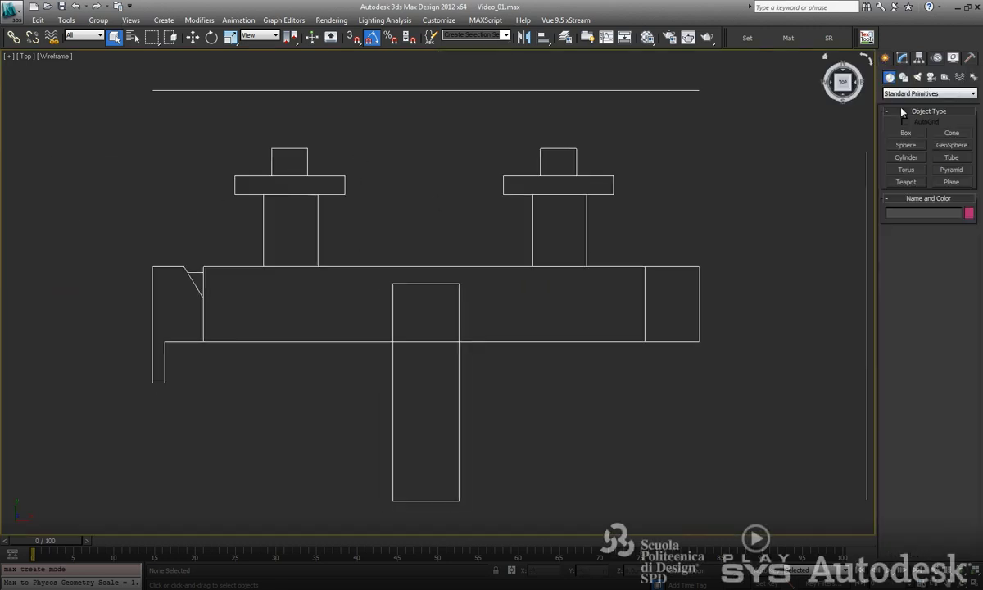
Turn on vertex snapping and draw Box001, about 24.391 × 4.107 cm, over the bar outline.
{"action": "left_click", "coordinate": [353, 37]}
{"action": "right_click", "coordinate": [355, 40]}
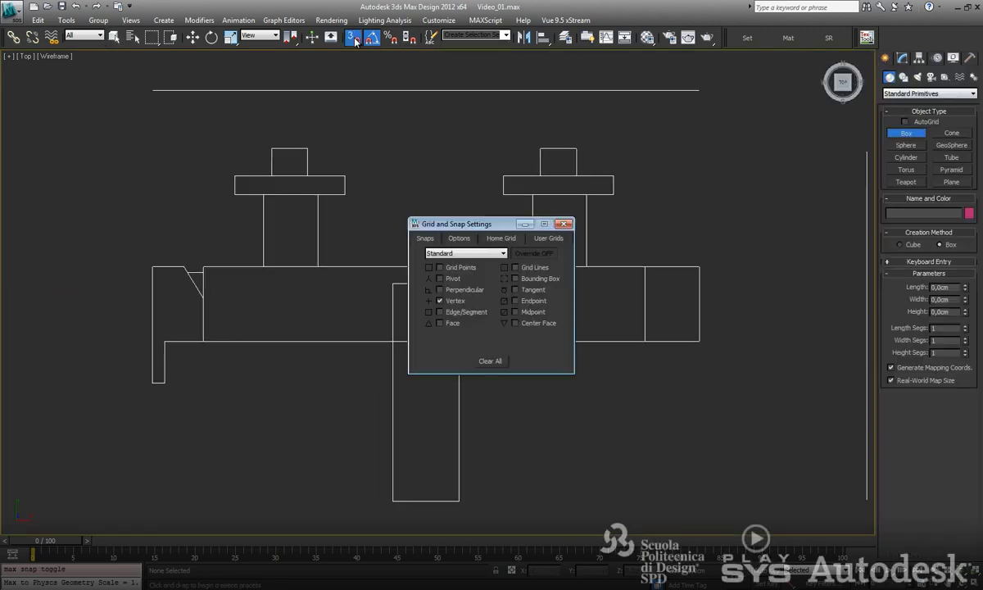
{"action": "left_click", "coordinate": [563, 224]}
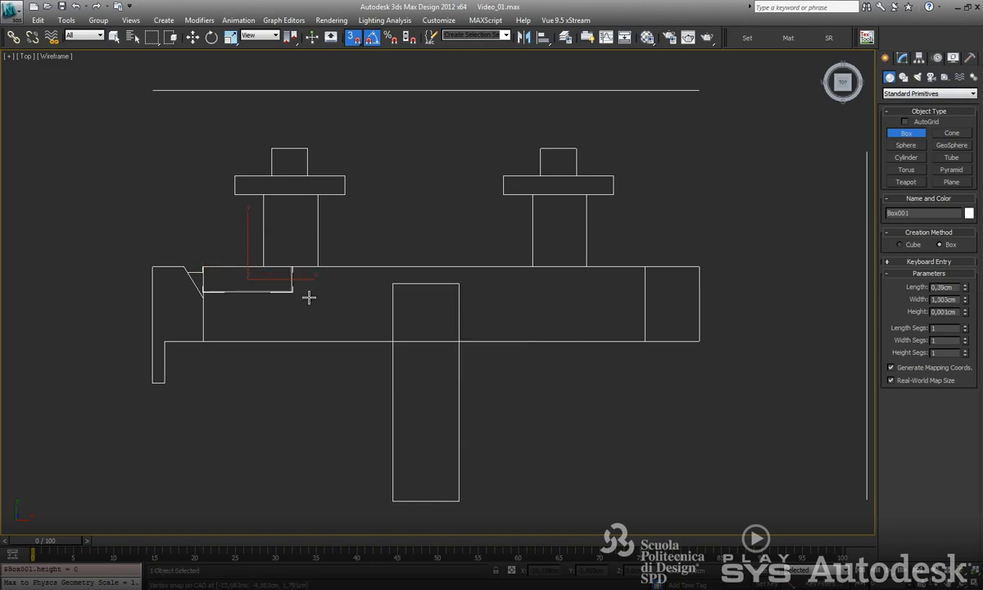
{"action": "left_click_drag", "start_coordinate": [309, 298], "coordinate": [643, 340]}
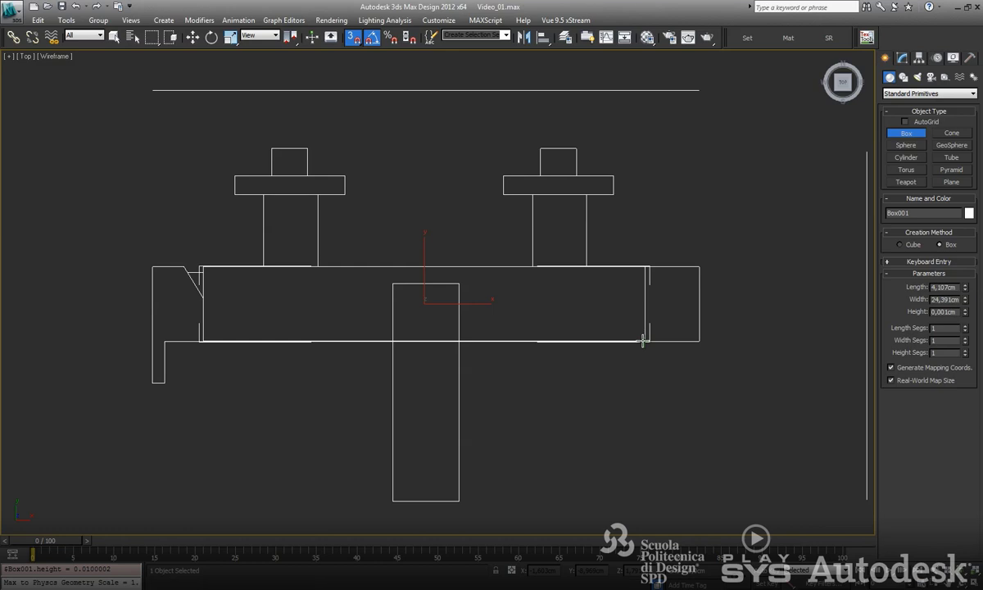
{"action": "key", "text": "alt+w"}
In the Front view, give Box001 some height and convert it to an Editable Poly.
{"action": "right_click", "coordinate": [543, 222]}
{"action": "key", "text": "alt+w"}
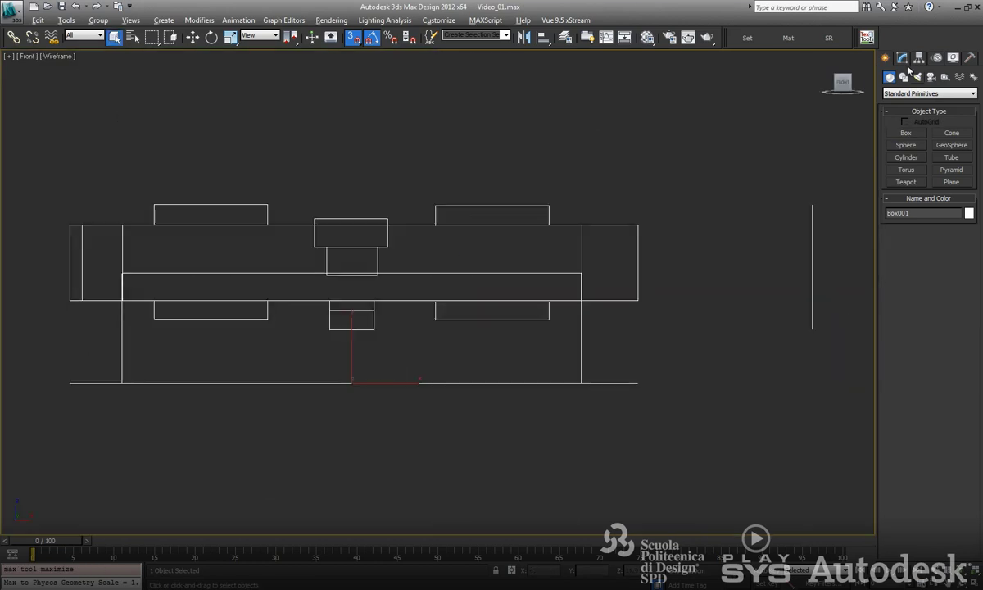
{"action": "left_click", "coordinate": [902, 58]}
{"action": "left_click_drag", "start_coordinate": [965, 251], "coordinate": [967, 196]}
{"action": "right_click", "coordinate": [885, 140]}
{"action": "left_click", "coordinate": [885, 222]}
Raise Box001's top vertices to the bar's upper edge in the Front outline.
{"action": "key", "text": "1"}
{"action": "left_click_drag", "start_coordinate": [84, 220], "coordinate": [509, 279]}
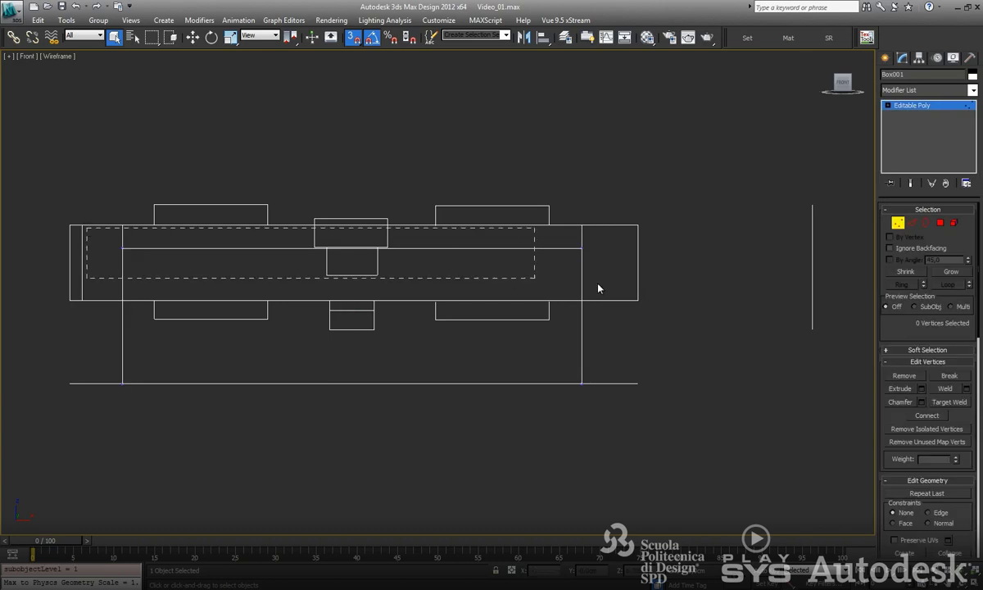
{"action": "middle_click_drag", "start_coordinate": [509, 278], "coordinate": [560, 292]}
{"action": "key", "text": "w"}
{"action": "scroll", "coordinate": [500, 287], "scroll_direction": "up", "scroll_amount": 5}
{"action": "middle_click_drag", "start_coordinate": [476, 314], "coordinate": [455, 334]}
{"action": "key", "text": "s"}
{"action": "left_click_drag", "start_coordinate": [454, 333], "coordinate": [482, 198]}
{"action": "scroll", "coordinate": [485, 198], "scroll_direction": "down", "scroll_amount": 4}
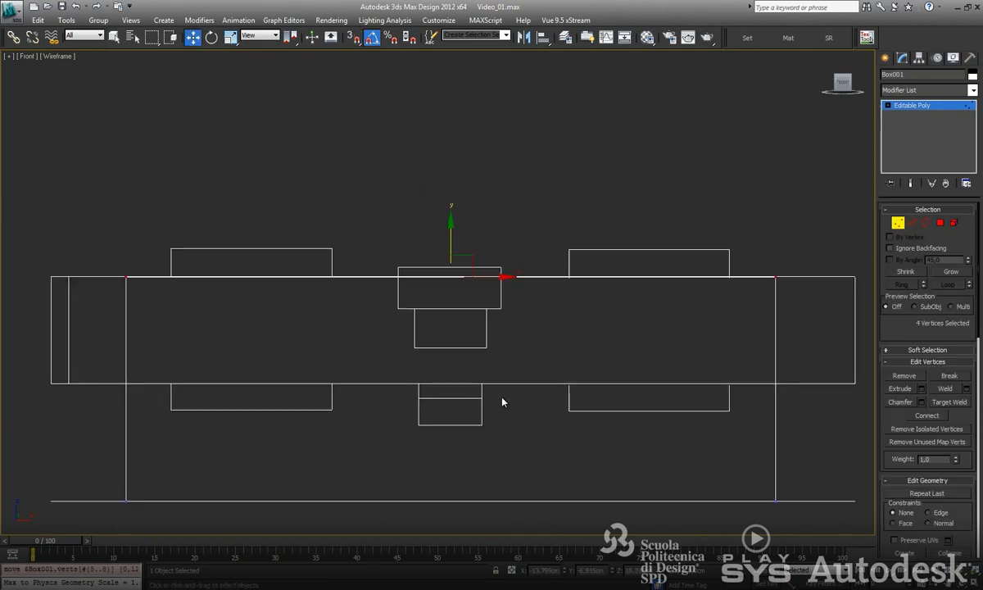
Select Box001's bottom vertices to fit them to the bar's lower edge.
{"action": "left_click_drag", "start_coordinate": [847, 505], "coordinate": [848, 506]}
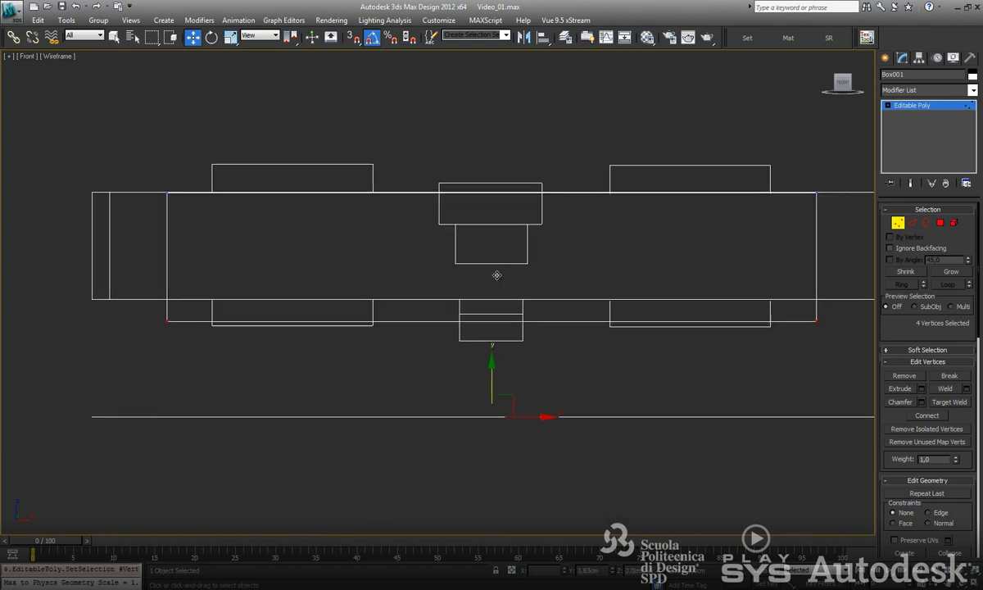
{"action": "scroll", "coordinate": [508, 328], "scroll_direction": "down", "scroll_amount": 2}
{"action": "scroll", "coordinate": [511, 342], "scroll_direction": "down", "scroll_amount": 1}
In a maximized Perspective view, select the bar's four long edges at Edge level.
{"action": "key", "text": "alt+w"}
{"action": "middle_click", "coordinate": [582, 422]}
{"action": "key", "text": "alt+w"}
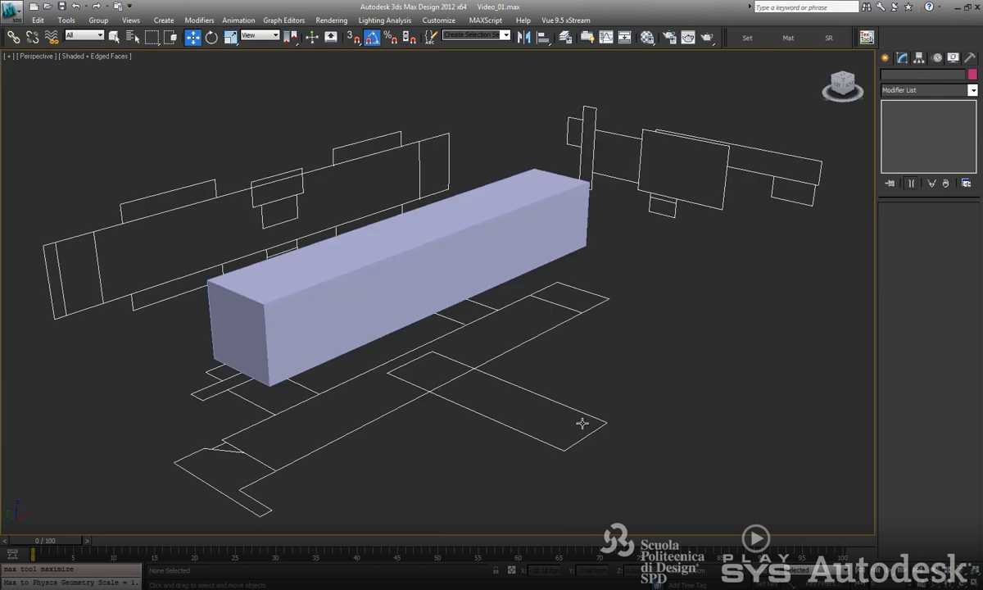
{"action": "key", "text": "2"}
{"action": "middle_click_drag", "start_coordinate": [814, 228], "coordinate": [348, 151], "text": "alt"}
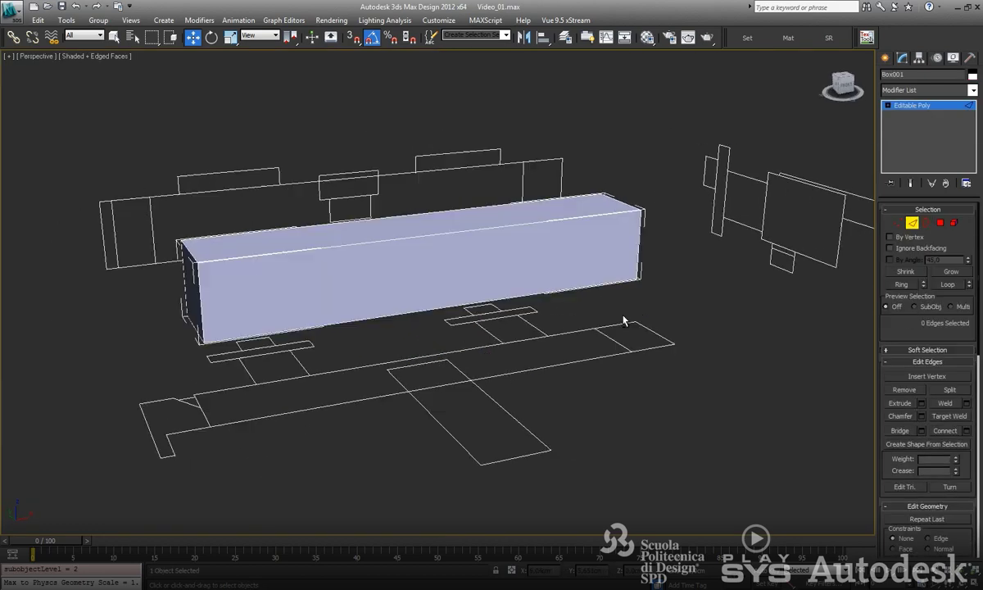
{"action": "left_click_drag", "start_coordinate": [424, 294], "coordinate": [479, 389]}
{"action": "middle_click_drag", "start_coordinate": [479, 389], "coordinate": [506, 382], "text": "alt"}
Chamfer the selected edges with Amount 0.75 cm and 4 segments.
{"action": "left_click", "coordinate": [922, 417]}
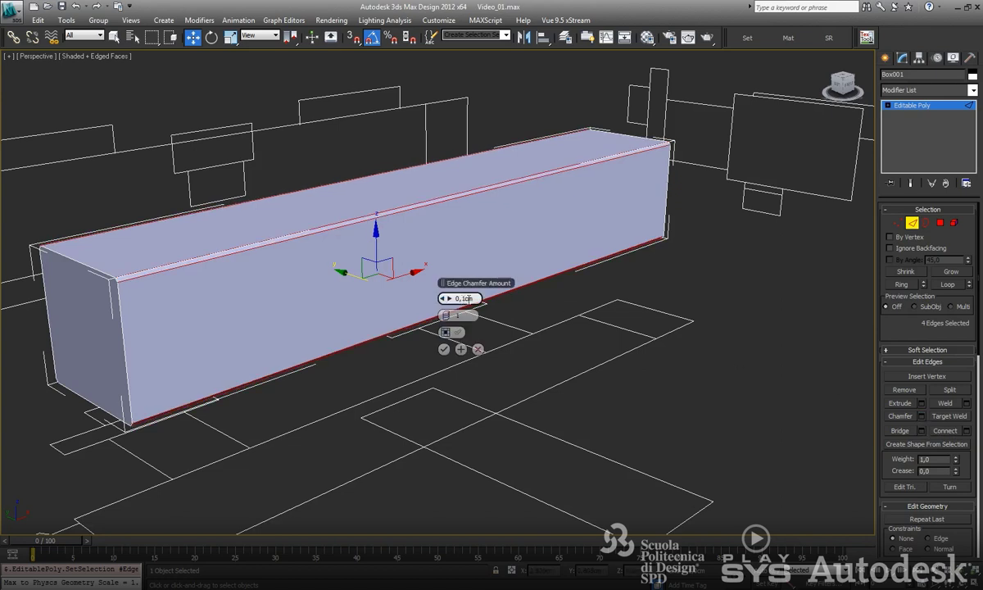
{"action": "type", "text": "1"}
{"action": "key", "text": "Return"}
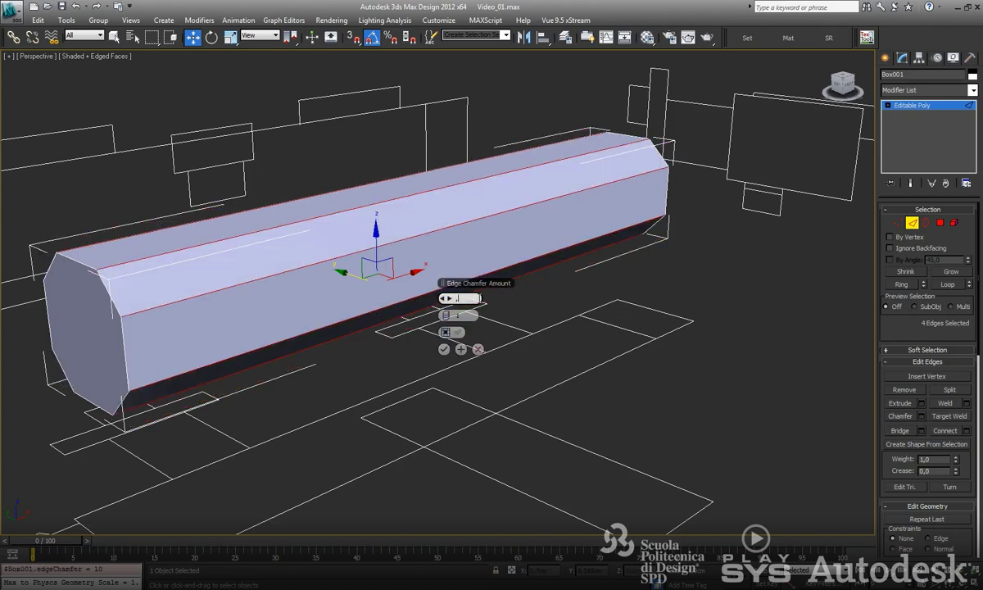
{"action": "type", "text": "75"}
{"action": "key", "text": "Return"}
{"action": "left_click", "coordinate": [450, 315]}
{"action": "left_click", "coordinate": [450, 316]}
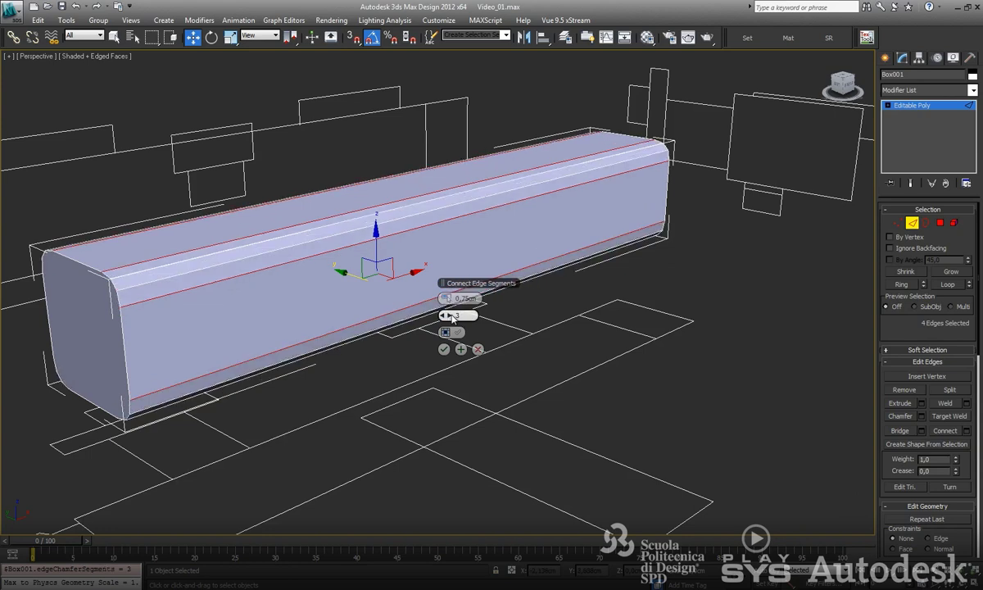
{"action": "left_click", "coordinate": [450, 317]}
Commit the long-edge chamfer and select the edge loops around the bar's end caps.
{"action": "left_click", "coordinate": [461, 349]}
{"action": "left_click", "coordinate": [622, 327]}
{"action": "middle_click_drag", "start_coordinate": [531, 329], "coordinate": [493, 308], "text": "alt"}
{"action": "left_click", "coordinate": [359, 369]}
{"action": "middle_click_drag", "start_coordinate": [358, 369], "coordinate": [425, 359], "text": "alt"}
Give the end-cap edges a very narrow single-segment chamfer and exit Edge level.
{"action": "left_click", "coordinate": [921, 416]}
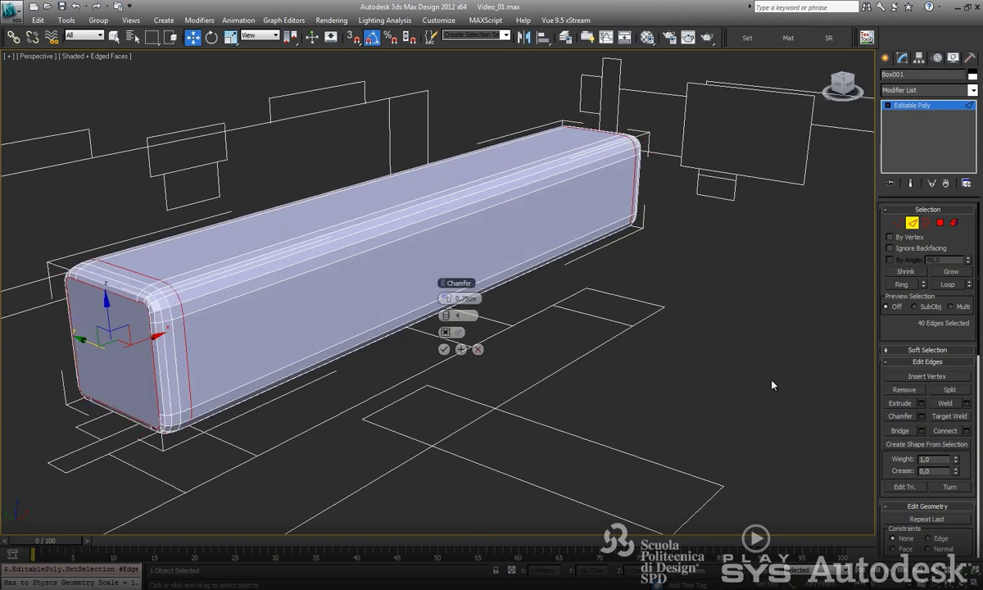
{"action": "type", "text": "0,2"}
{"action": "key", "text": "Return"}
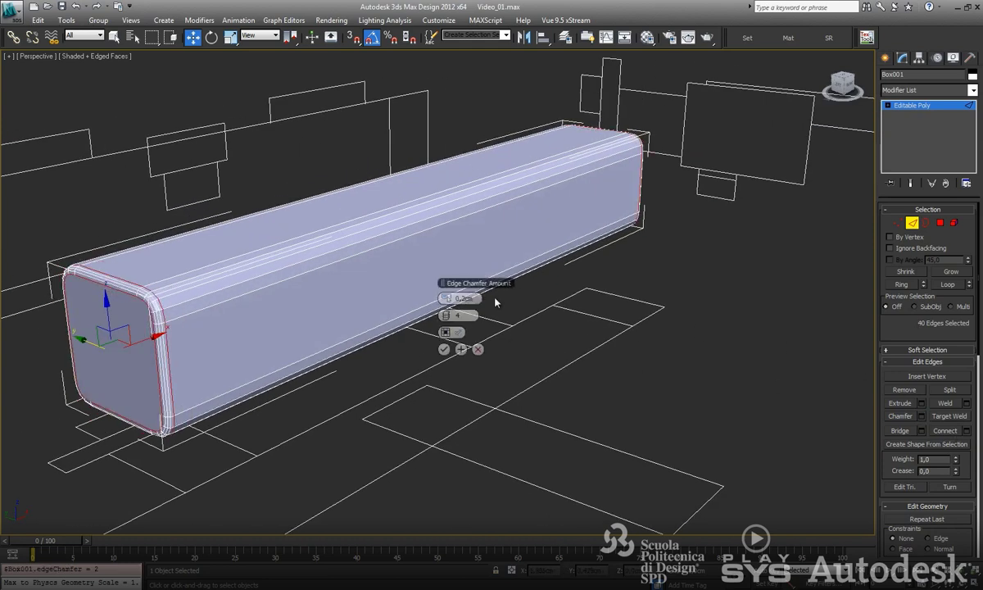
{"action": "key", "text": "Return"}
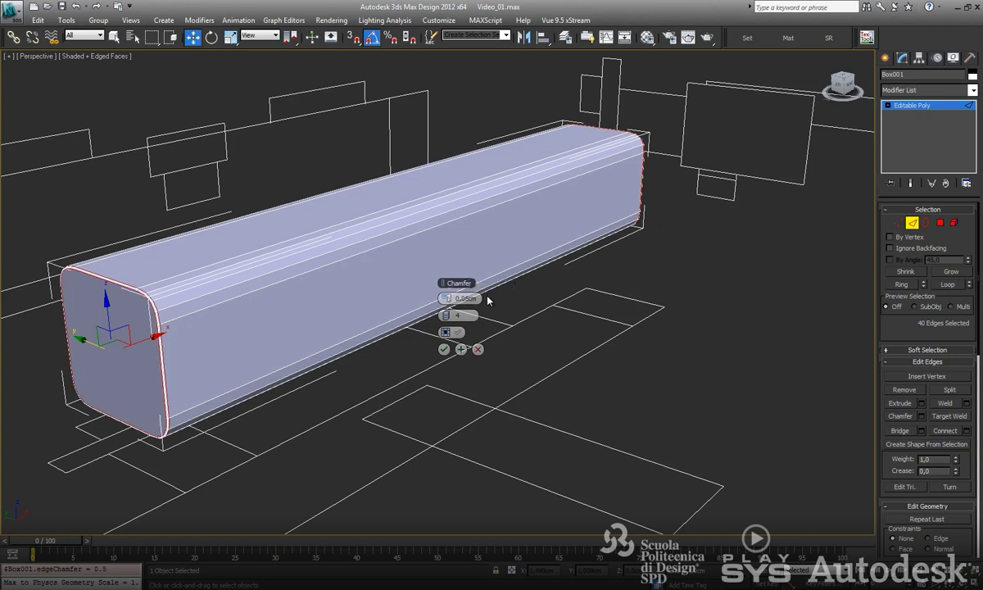
{"action": "left_click_drag", "start_coordinate": [458, 315], "coordinate": [445, 320]}
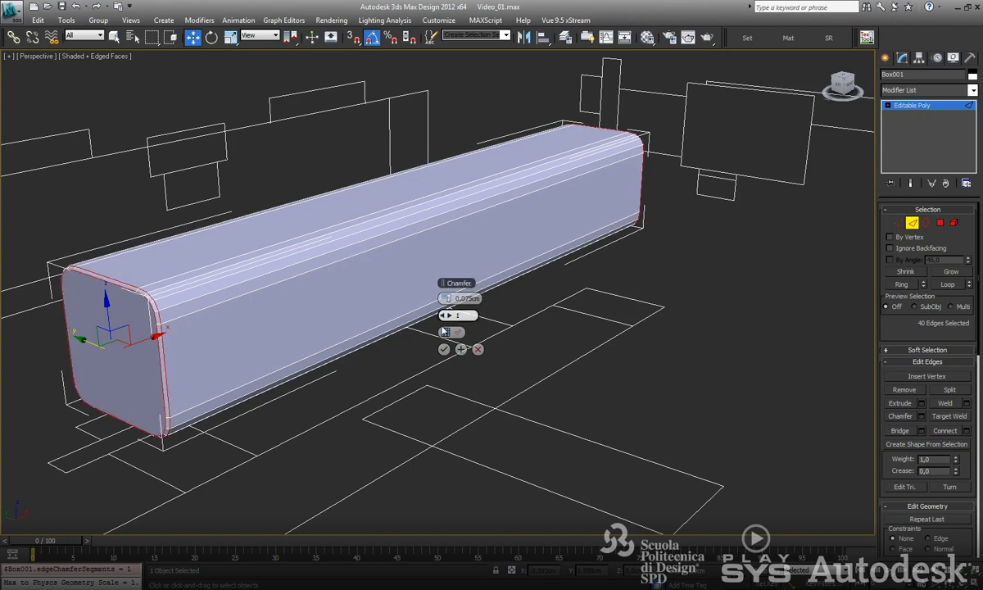
{"action": "left_click", "coordinate": [443, 350]}
{"action": "left_click", "coordinate": [912, 222]}
{"action": "key", "text": "alt+w"}
{"action": "key", "text": "alt+w"}
Adjust the bar's pivot, then Shift-drag it right to clone it as Box002.
{"action": "scroll", "coordinate": [295, 291], "scroll_direction": "down", "scroll_amount": 2}
{"action": "middle_click_drag", "start_coordinate": [295, 291], "coordinate": [288, 290]}
{"action": "left_click", "coordinate": [920, 59]}
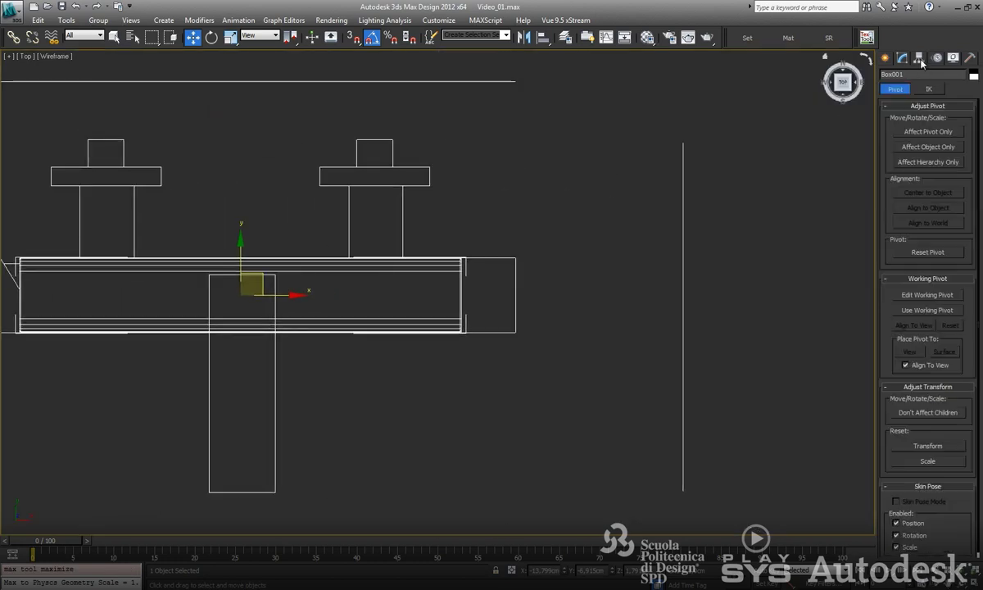
{"action": "left_click", "coordinate": [918, 133]}
{"action": "left_click", "coordinate": [936, 137]}
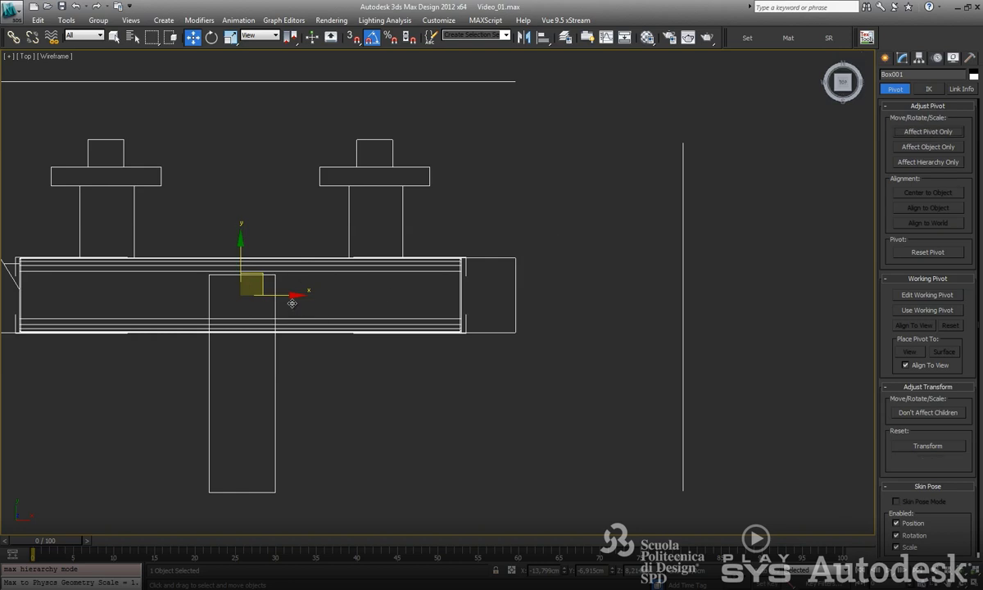
{"action": "left_click_drag", "start_coordinate": [283, 297], "coordinate": [726, 300], "text": "shift"}
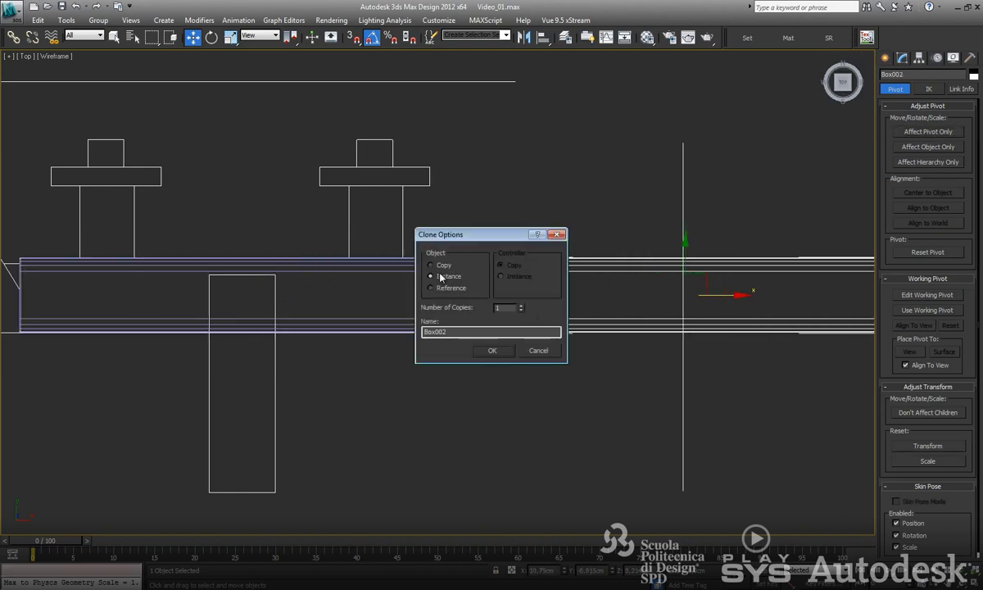
{"action": "left_click", "coordinate": [488, 351]}
Shorten Box002 by moving its end vertices onto the right end-piece outline.
{"action": "scroll", "coordinate": [496, 292], "scroll_direction": "up", "scroll_amount": 3}
{"action": "middle_click_drag", "start_coordinate": [391, 353], "coordinate": [206, 382]}
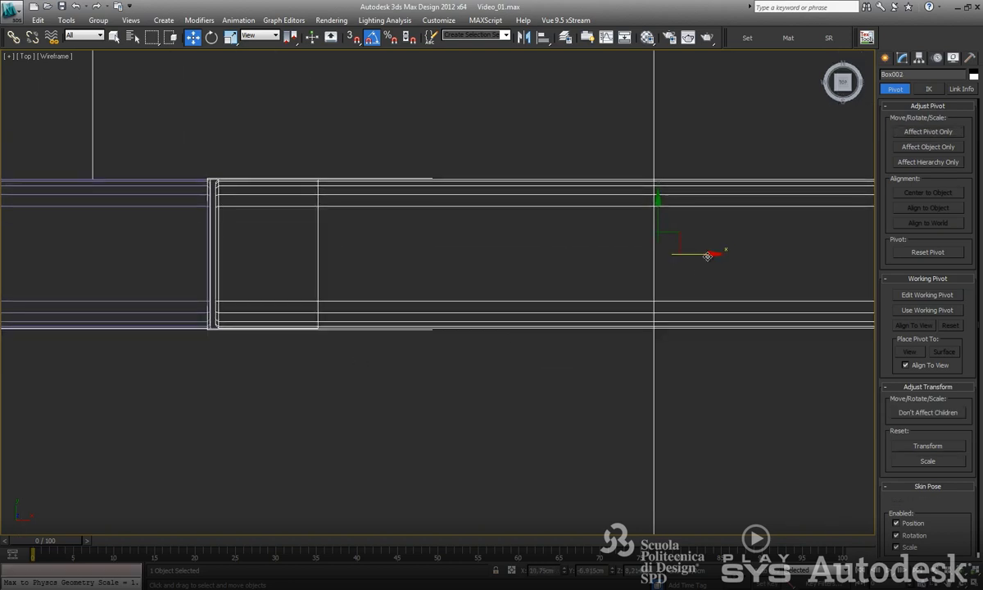
{"action": "middle_click_drag", "start_coordinate": [701, 257], "coordinate": [464, 272]}
{"action": "scroll", "coordinate": [427, 287], "scroll_direction": "down", "scroll_amount": 4}
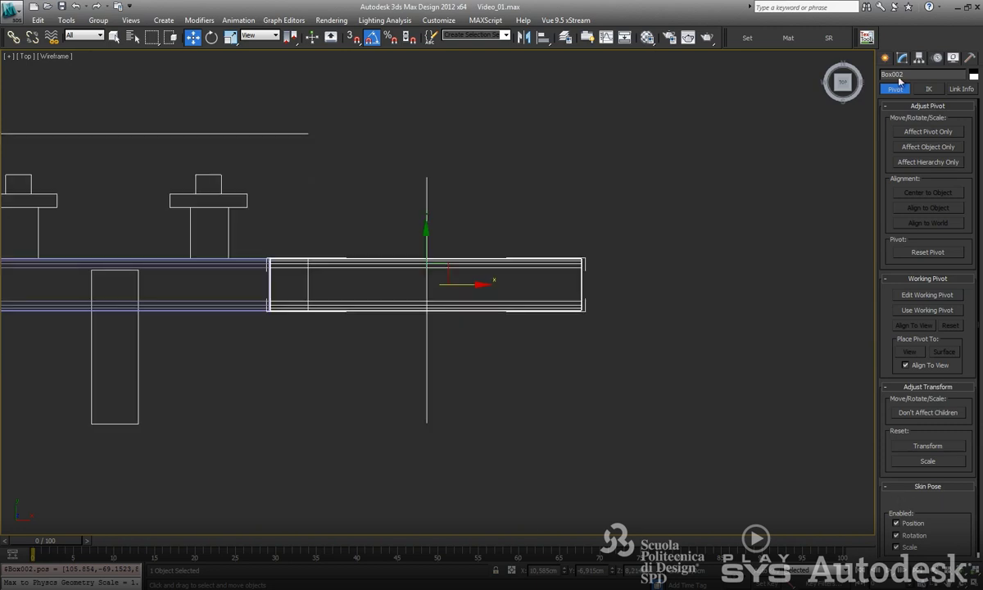
{"action": "left_click", "coordinate": [903, 57]}
{"action": "key", "text": "1"}
{"action": "mouse_move", "coordinate": [588, 301]}
{"action": "left_mouse_down"}
{"action": "mouse_move", "coordinate": [551, 283]}
{"action": "mouse_move", "coordinate": [363, 286]}
{"action": "left_mouse_up"}
{"action": "key", "text": "z"}
{"action": "left_click_drag", "start_coordinate": [484, 296], "coordinate": [486, 297]}
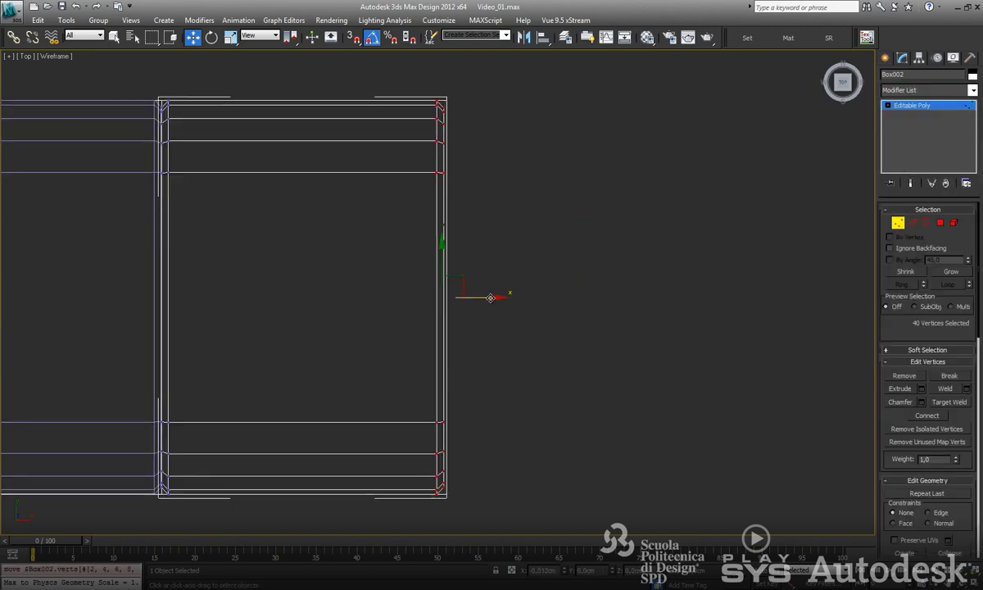
Exit vertex editing and deselect Box002.
{"action": "key", "text": "1"}
{"action": "middle_click_drag", "start_coordinate": [593, 208], "coordinate": [538, 298]}
{"action": "scroll", "coordinate": [538, 298], "scroll_direction": "down", "scroll_amount": 3}
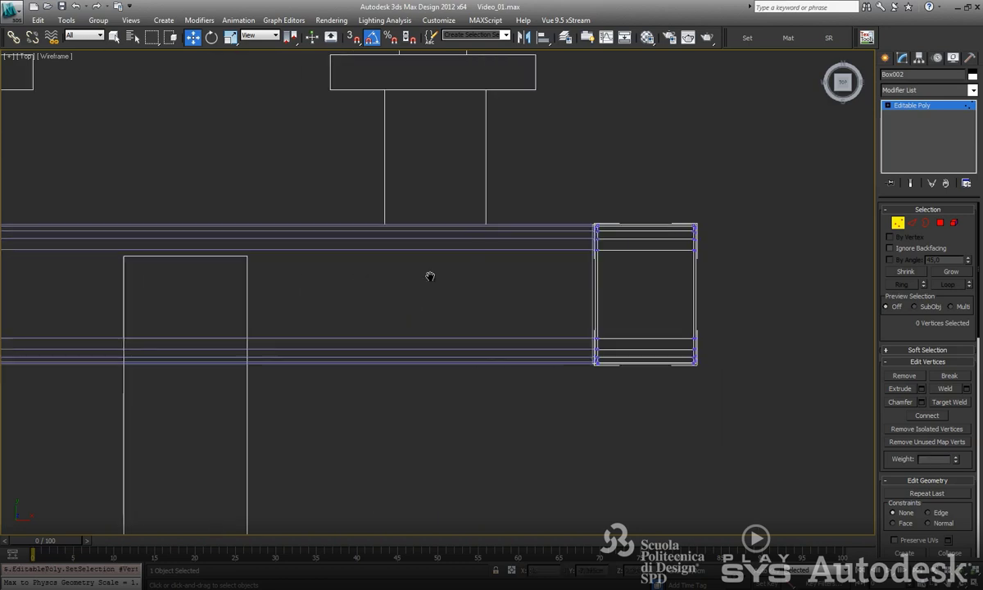
{"action": "middle_click_drag", "start_coordinate": [428, 277], "coordinate": [522, 270]}
{"action": "left_click", "coordinate": [590, 219]}
{"action": "mouse_move", "coordinate": [590, 219]}
{"action": "middle_mouse_down"}
{"action": "mouse_move", "coordinate": [544, 207]}
{"action": "mouse_move", "coordinate": [472, 160]}
{"action": "middle_mouse_up"}
Draw Box003 over the long vertical rectangle in the Top view.
{"action": "scroll", "coordinate": [544, 206], "scroll_direction": "down", "scroll_amount": 2}
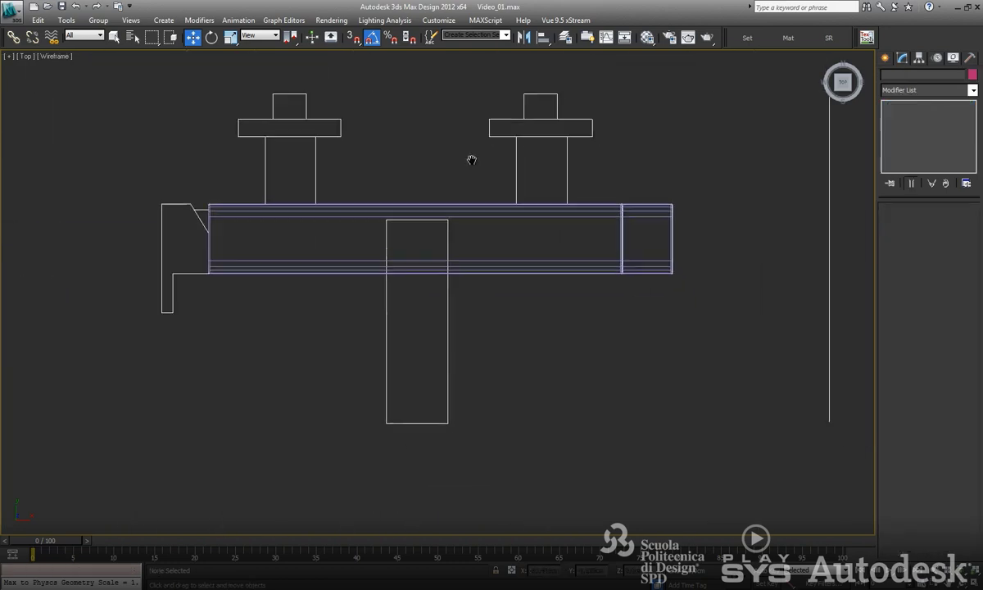
{"action": "left_click", "coordinate": [886, 57]}
{"action": "left_click", "coordinate": [906, 132]}
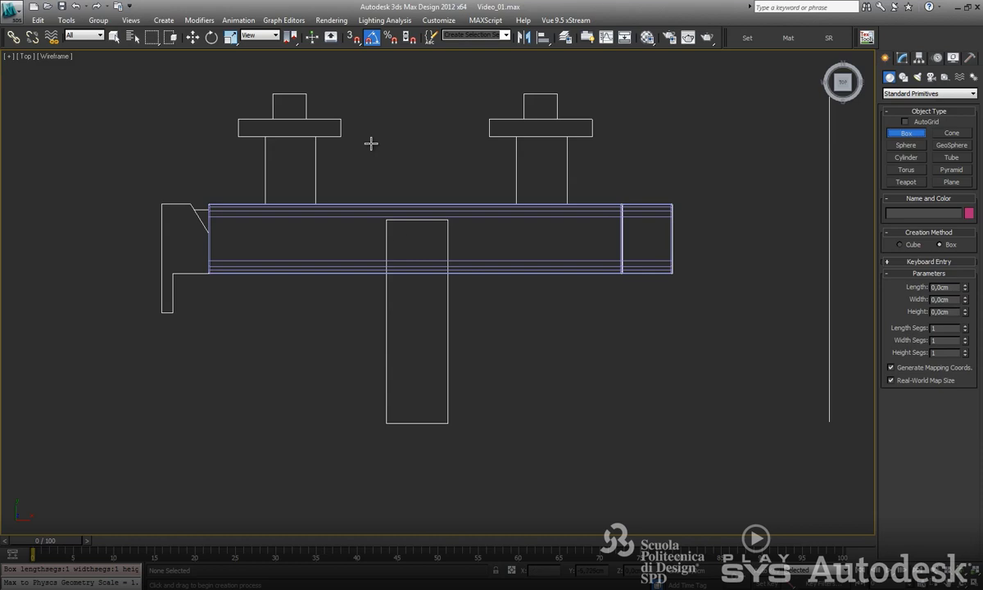
{"action": "left_click_drag", "start_coordinate": [385, 219], "coordinate": [453, 419]}
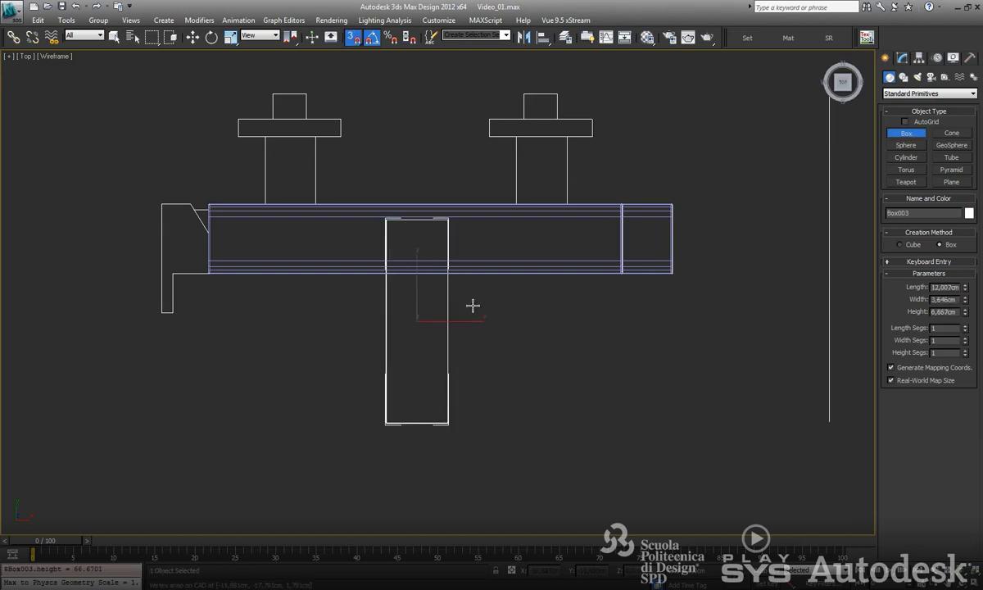
{"action": "left_click", "coordinate": [473, 306]}
{"action": "key", "text": "w"}
{"action": "key", "text": "alt+w"}
{"action": "key", "text": "alt+w"}
Convert Box003 to an Editable Poly and raise its top vertices to the Front outline.
{"action": "key", "text": "s"}
{"action": "scroll", "coordinate": [606, 283], "scroll_direction": "up", "scroll_amount": 3}
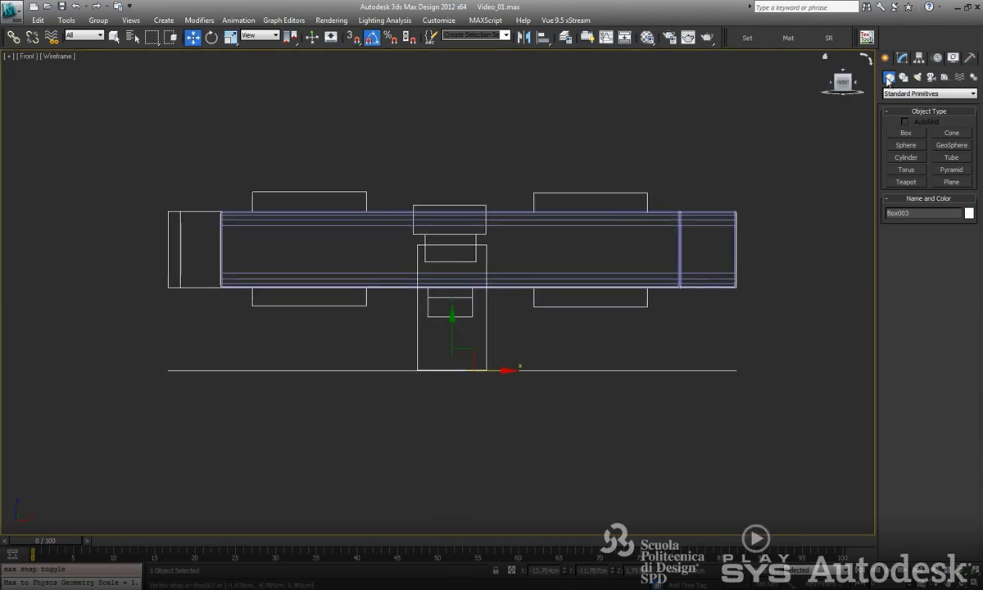
{"action": "left_click", "coordinate": [902, 58]}
{"action": "right_click", "coordinate": [908, 104]}
{"action": "left_click", "coordinate": [917, 208]}
{"action": "mouse_move", "coordinate": [326, 236]}
{"action": "left_mouse_down"}
{"action": "mouse_move", "coordinate": [500, 287]}
{"action": "mouse_move", "coordinate": [449, 126]}
{"action": "left_mouse_up"}
{"action": "scroll", "coordinate": [487, 324], "scroll_direction": "up", "scroll_amount": 4}
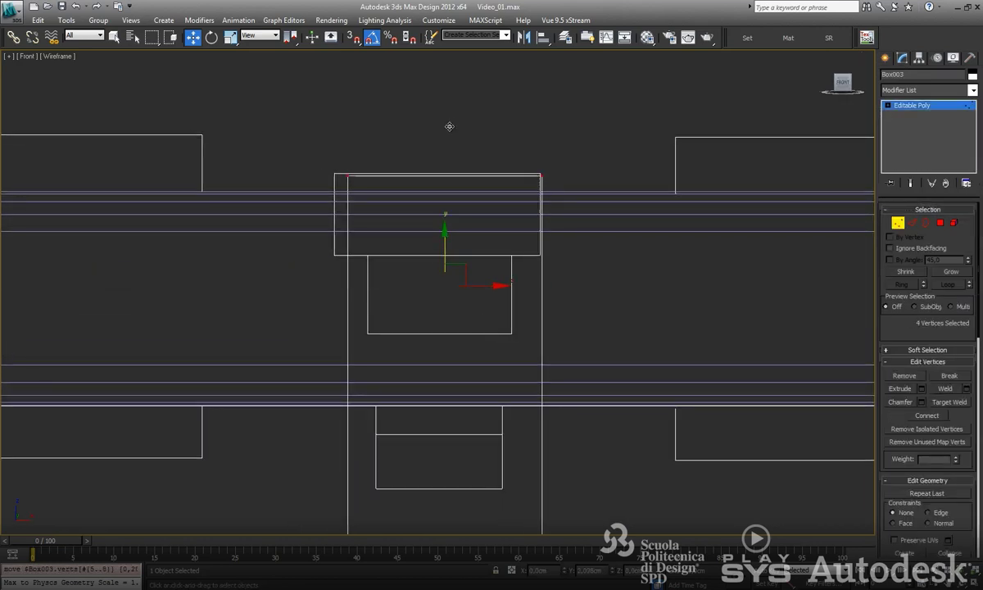
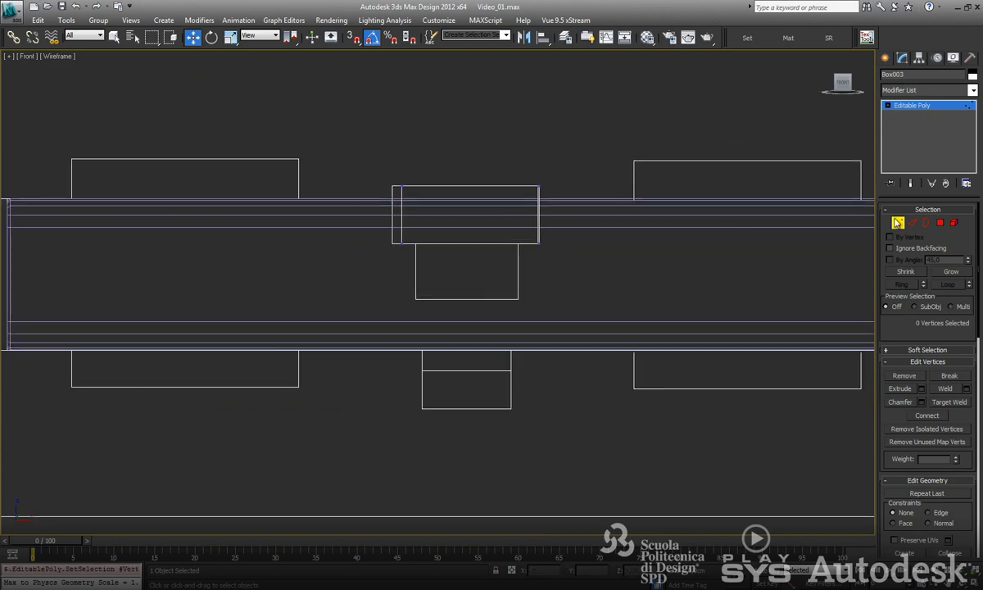
Centre the spout's pivot on the object, then return to editing its geometry.
{"action": "key", "text": "1"}
{"action": "key", "text": "alt+w"}
{"action": "key", "text": "alt+w"}
{"action": "left_click", "coordinate": [919, 57]}
{"action": "left_click", "coordinate": [928, 131]}
{"action": "left_click", "coordinate": [927, 191]}
{"action": "left_click", "coordinate": [929, 131]}
{"action": "middle_click_drag", "start_coordinate": [860, 163], "coordinate": [737, 148]}
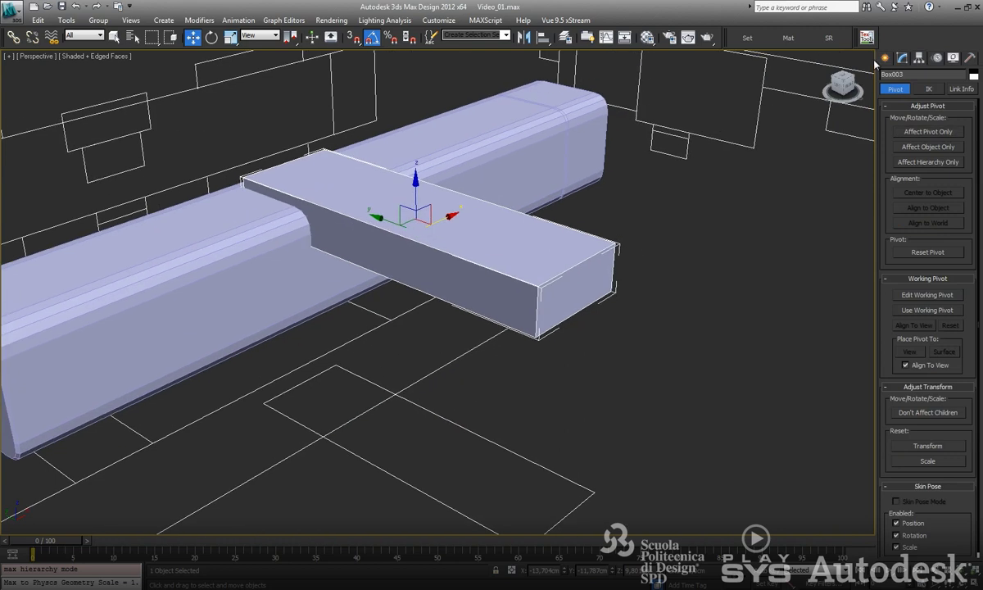
{"action": "left_click", "coordinate": [902, 58]}
Chamfer the two edges at the spout's end by 0.75cm with 3 rounded segments.
{"action": "left_click", "coordinate": [912, 222]}
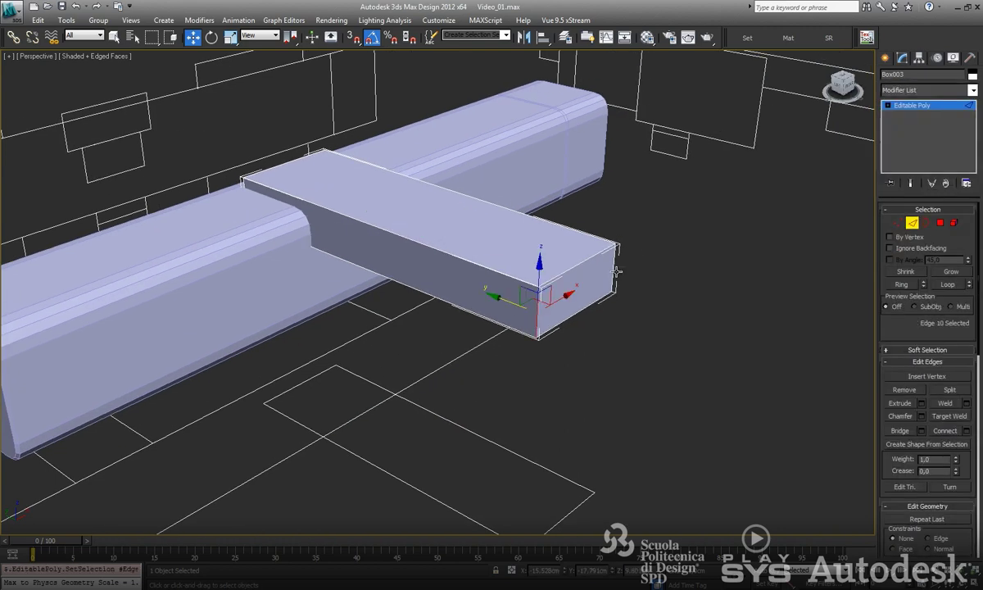
{"action": "left_click", "coordinate": [921, 416]}
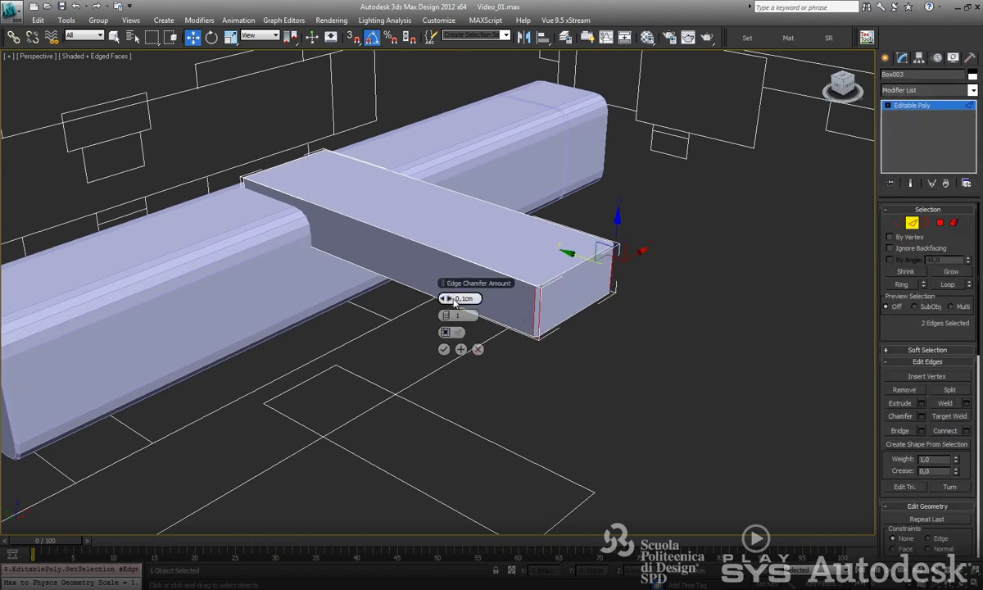
{"action": "left_click_drag", "start_coordinate": [463, 299], "coordinate": [453, 305]}
{"action": "type", "text": "0,75"}
{"action": "key", "text": "Return"}
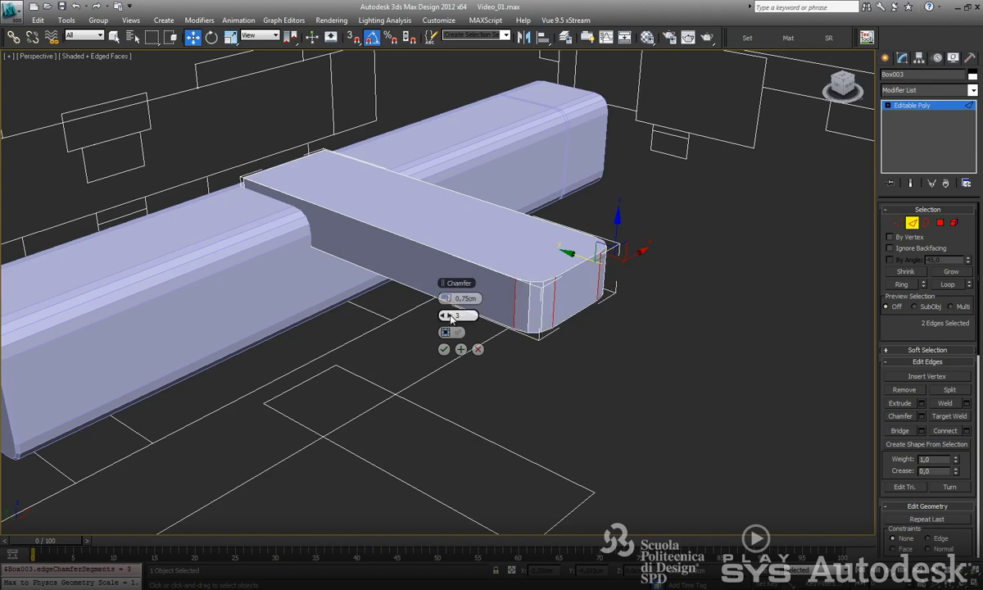
{"action": "left_click", "coordinate": [445, 350]}
Chamfer the two corner edges where the spout meets the tap body.
{"action": "middle_click_drag", "start_coordinate": [449, 263], "coordinate": [414, 307], "text": "alt"}
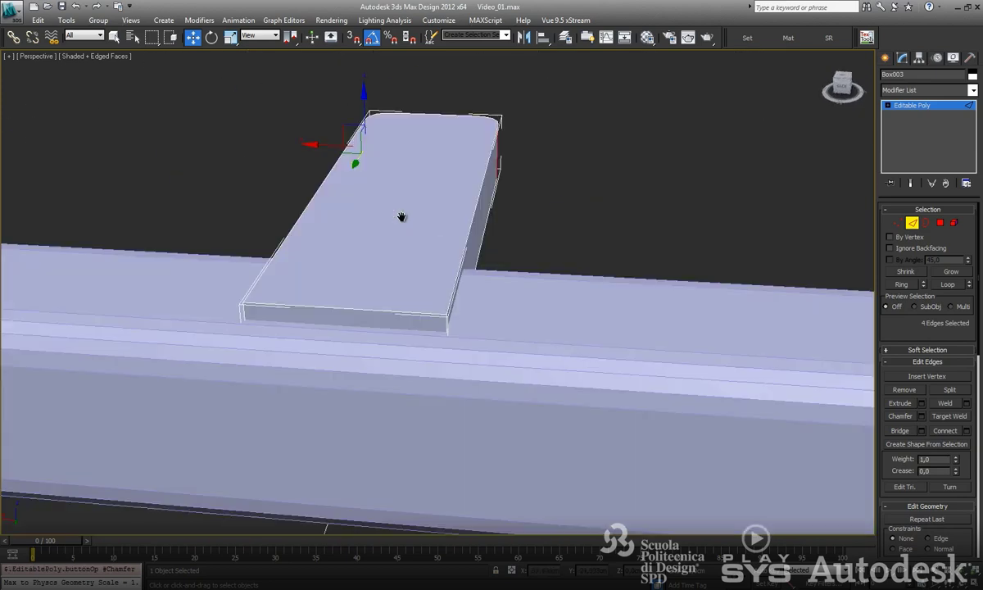
{"action": "left_click", "coordinate": [415, 310]}
{"action": "left_click", "coordinate": [242, 312], "text": "ctrl"}
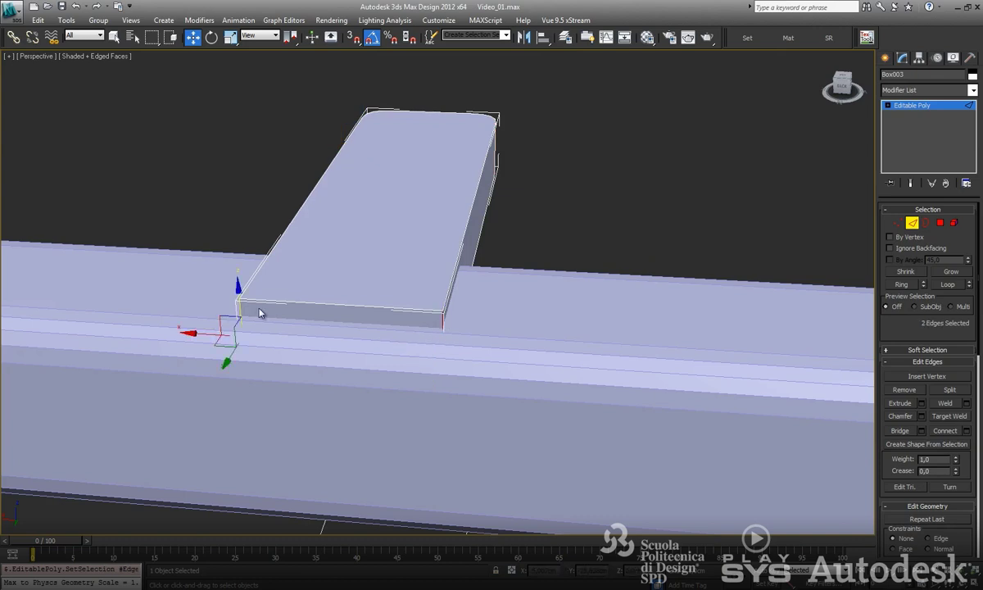
{"action": "left_click", "coordinate": [921, 416]}
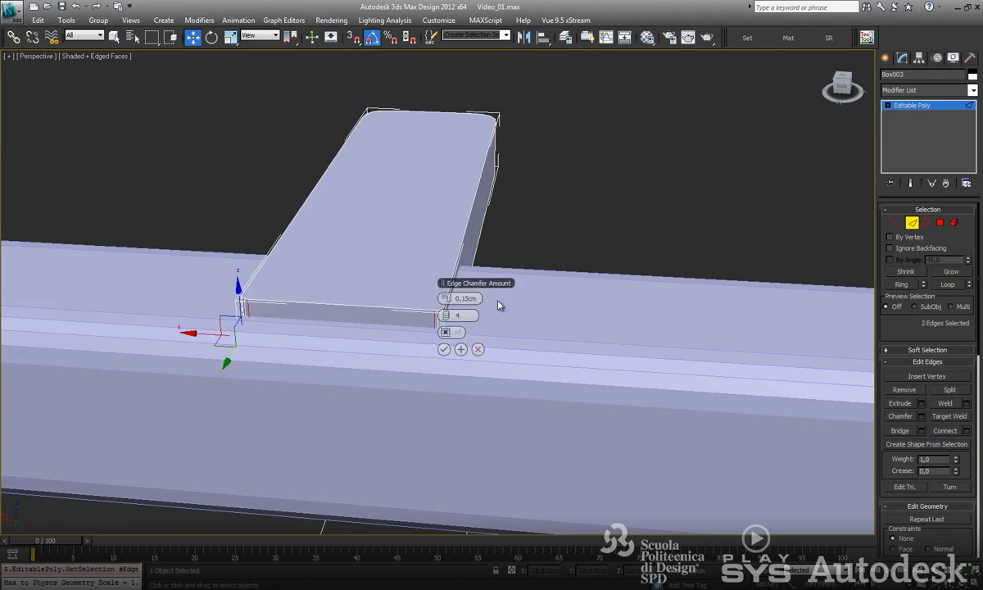
{"action": "left_click", "coordinate": [443, 349]}
Select all the spout's edges and give them a 0.15cm chamfer.
{"action": "mouse_move", "coordinate": [656, 251]}
{"action": "middle_mouse_down", "text": "alt"}
{"action": "mouse_move", "coordinate": [456, 248]}
{"action": "mouse_move", "coordinate": [494, 281]}
{"action": "mouse_move", "coordinate": [240, 196]}
{"action": "middle_mouse_up", "text": "alt"}
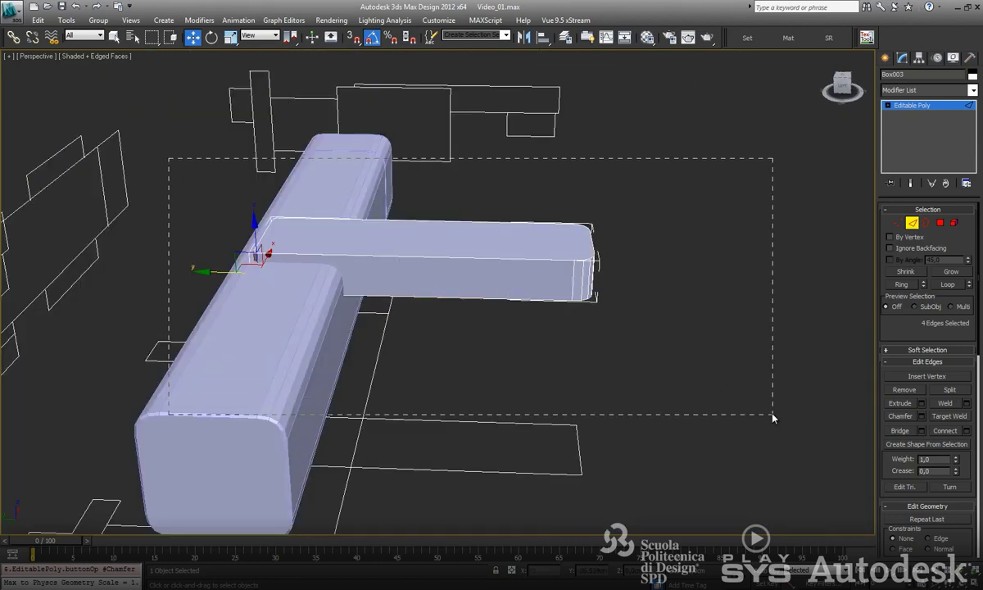
{"action": "left_click_drag", "start_coordinate": [773, 418], "coordinate": [773, 417]}
{"action": "middle_click_drag", "start_coordinate": [773, 416], "coordinate": [548, 381], "text": "alt"}
{"action": "mouse_move", "coordinate": [646, 263]}
{"action": "middle_mouse_down", "text": "alt"}
{"action": "mouse_move", "coordinate": [630, 310]}
{"action": "mouse_move", "coordinate": [817, 416]}
{"action": "middle_mouse_up", "text": "alt"}
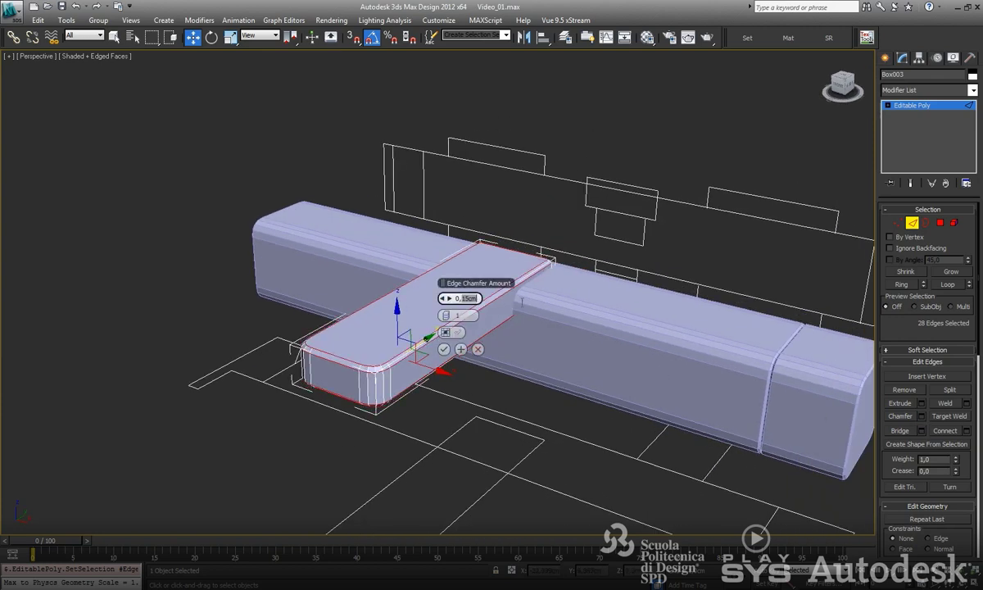
{"action": "left_click", "coordinate": [443, 349]}
{"action": "left_click", "coordinate": [479, 450]}
{"action": "middle_click_drag", "start_coordinate": [479, 450], "coordinate": [750, 174], "text": "alt"}
{"action": "left_click", "coordinate": [750, 174]}
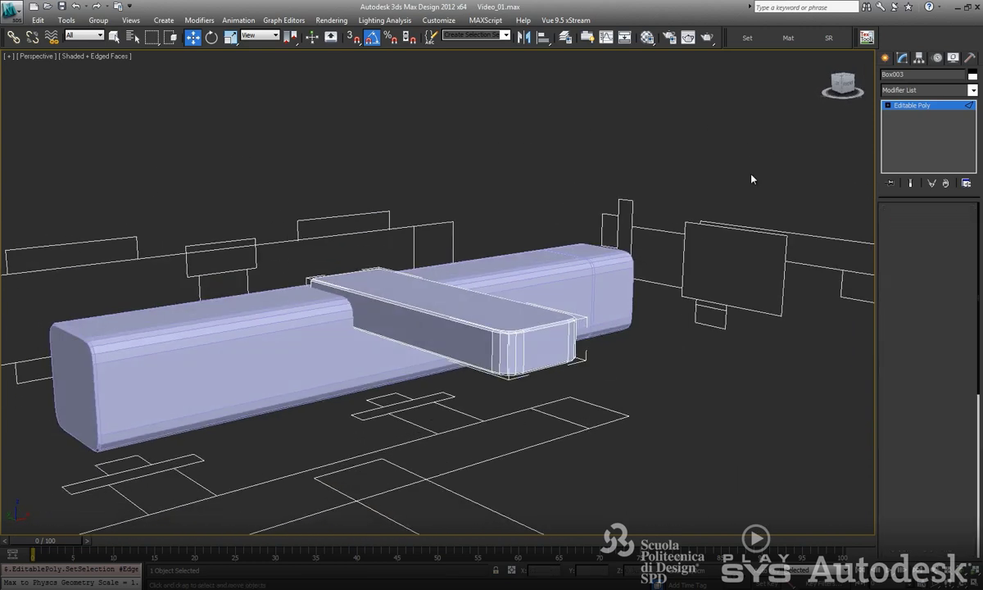
Draw a new box over the tap's left outline in the Front view.
{"action": "key", "text": "alt+w"}
{"action": "left_click", "coordinate": [455, 207]}
{"action": "key", "text": "alt+w"}
{"action": "scroll", "coordinate": [549, 233], "scroll_direction": "down", "scroll_amount": 2}
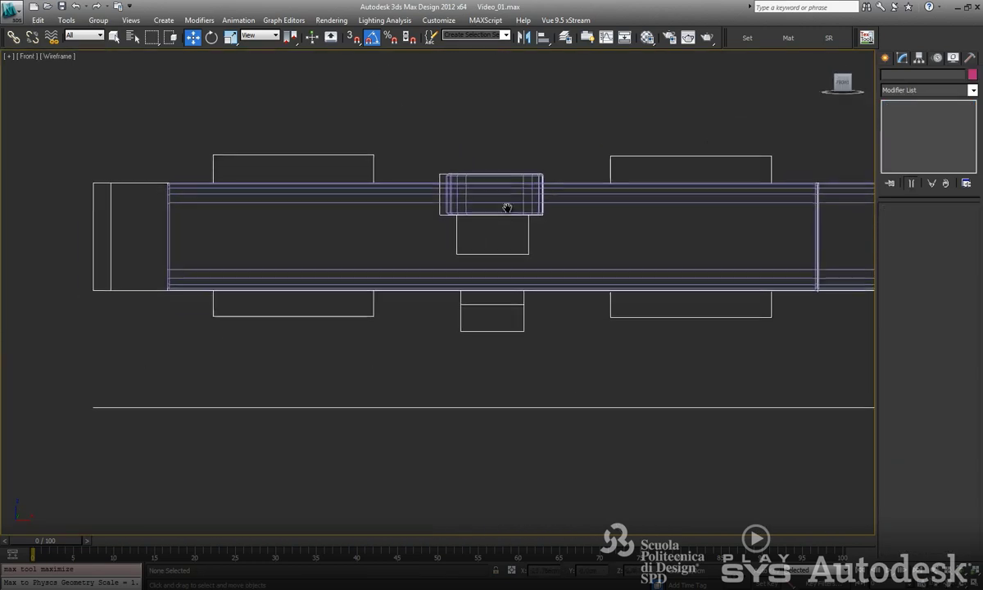
{"action": "left_click", "coordinate": [886, 58]}
{"action": "left_click", "coordinate": [906, 132]}
{"action": "left_click_drag", "start_coordinate": [214, 154], "coordinate": [371, 315]}
{"action": "key", "text": "w"}
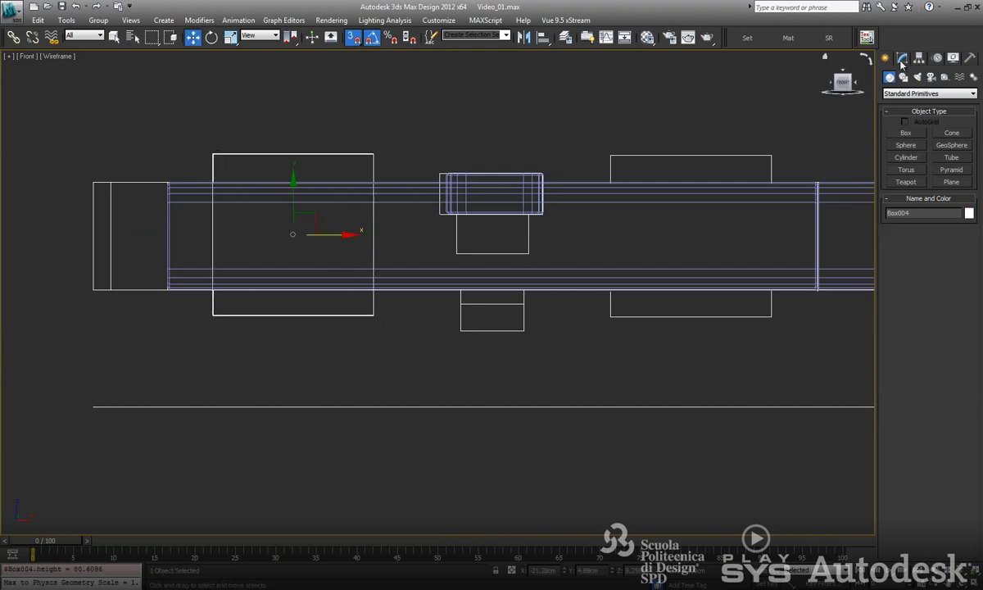
Convert the box to an editable poly and move it onto the left outline in Top view.
{"action": "left_click", "coordinate": [902, 58]}
{"action": "key", "text": "alt+w"}
{"action": "left_click", "coordinate": [224, 145]}
{"action": "key", "text": "alt+w"}
{"action": "right_click", "coordinate": [929, 150]}
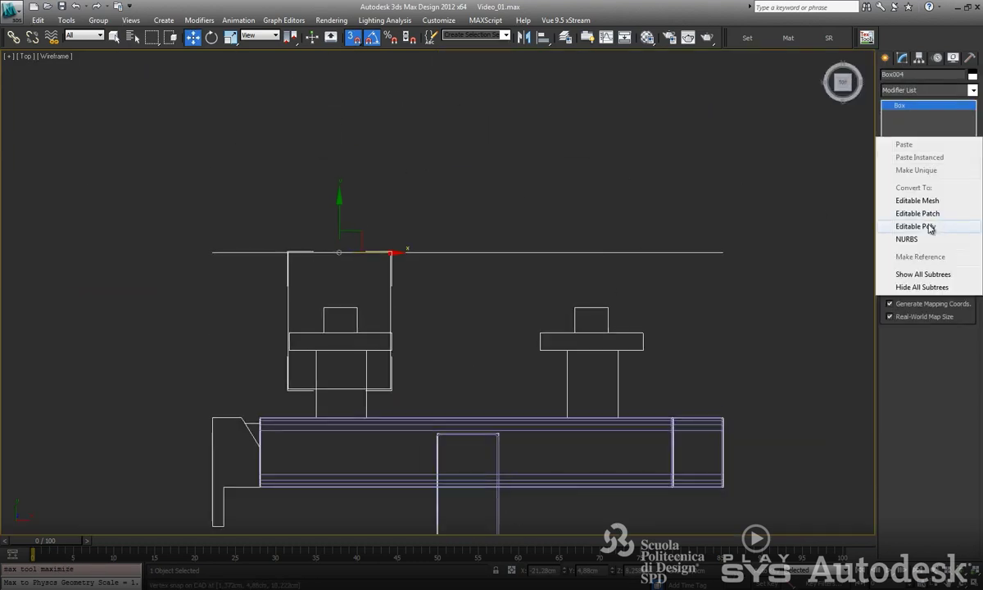
{"action": "left_click", "coordinate": [929, 227]}
{"action": "key", "text": "s"}
{"action": "left_click_drag", "start_coordinate": [340, 214], "coordinate": [341, 282]}
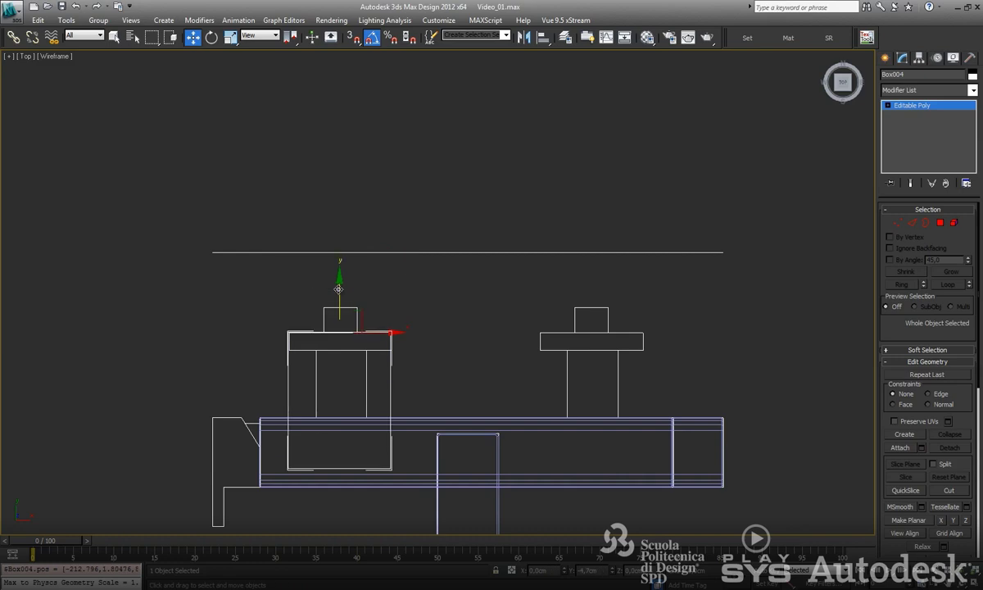
Move the box's four bottom vertices up to shorten its depth.
{"action": "scroll", "coordinate": [376, 372], "scroll_direction": "up", "scroll_amount": 5}
{"action": "middle_click_drag", "start_coordinate": [237, 172], "coordinate": [424, 177]}
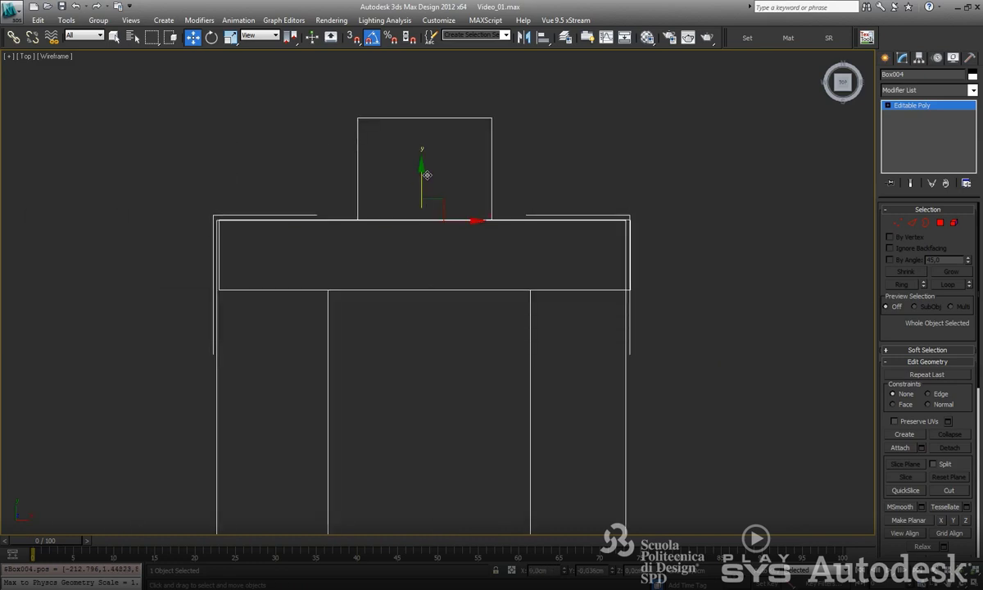
{"action": "scroll", "coordinate": [424, 177], "scroll_direction": "down", "scroll_amount": 4}
{"action": "middle_click_drag", "start_coordinate": [448, 332], "coordinate": [455, 264]}
{"action": "key", "text": "1"}
{"action": "left_click_drag", "start_coordinate": [344, 410], "coordinate": [516, 373]}
{"action": "left_click_drag", "start_coordinate": [429, 346], "coordinate": [428, 183]}
Check the shortened box in the shaded Perspective view and select it again.
{"action": "scroll", "coordinate": [430, 197], "scroll_direction": "up", "scroll_amount": 6}
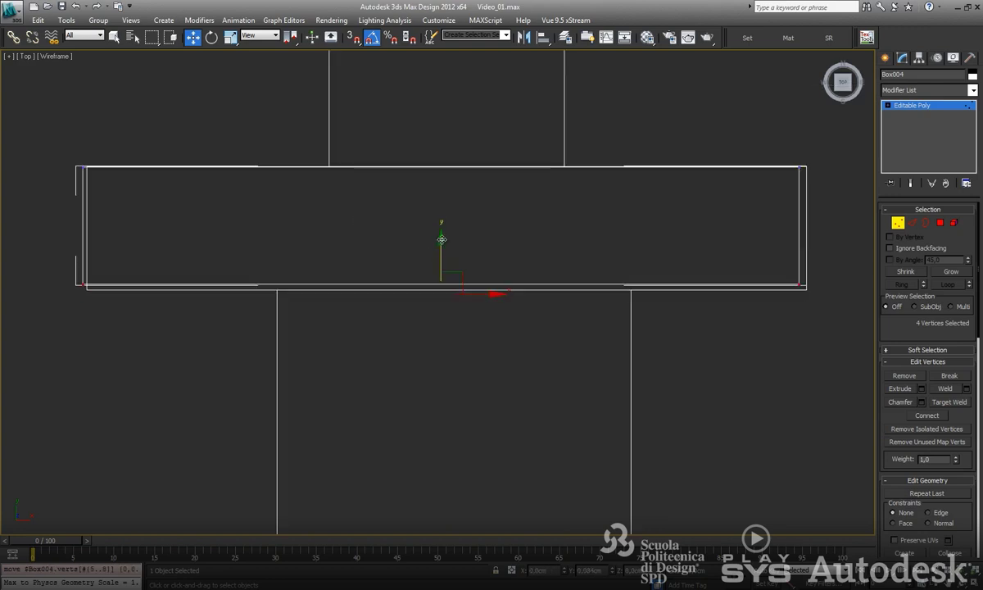
{"action": "scroll", "coordinate": [573, 316], "scroll_direction": "up", "scroll_amount": 3}
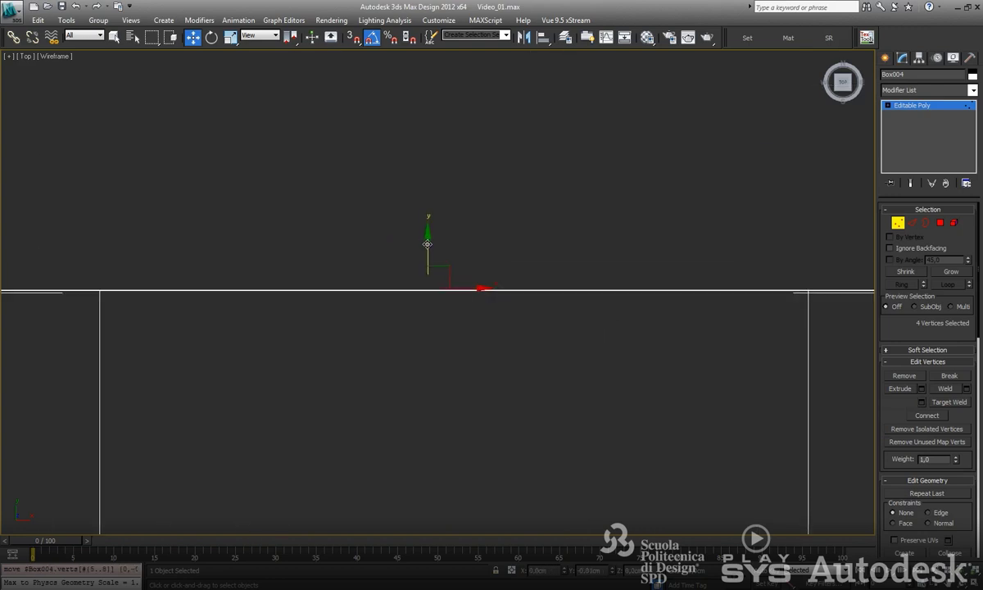
{"action": "scroll", "coordinate": [587, 319], "scroll_direction": "down", "scroll_amount": 5}
{"action": "scroll", "coordinate": [587, 319], "scroll_direction": "down", "scroll_amount": 3}
{"action": "scroll", "coordinate": [553, 257], "scroll_direction": "down", "scroll_amount": 2}
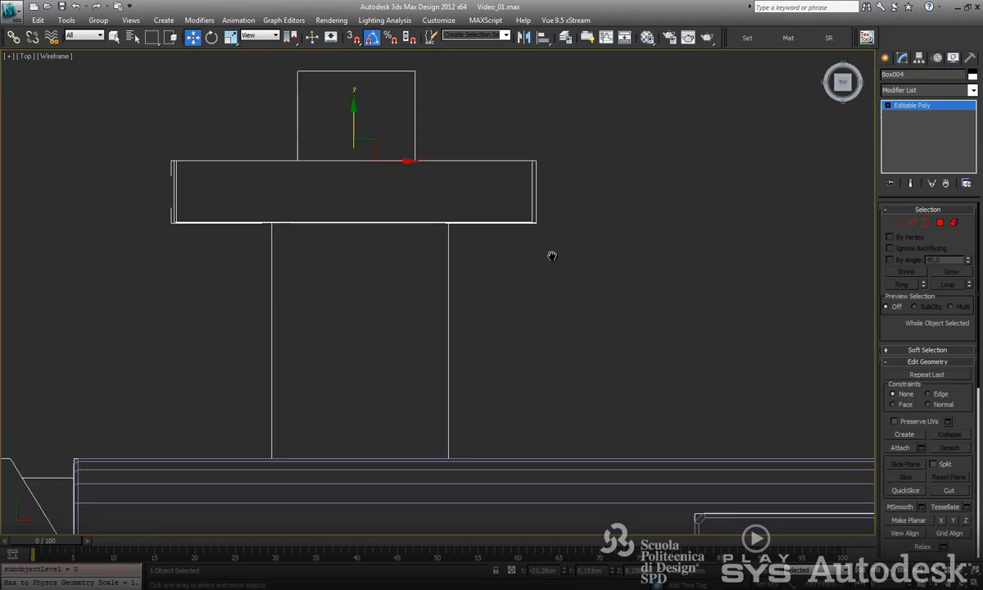
{"action": "left_click", "coordinate": [628, 255]}
{"action": "key", "text": "alt+w"}
{"action": "left_click", "coordinate": [293, 314]}
Round the box's corner edges with a 0.75cm chamfer and 3 segments.
{"action": "key", "text": "z"}
{"action": "middle_click_drag", "start_coordinate": [180, 288], "coordinate": [252, 288], "text": "alt"}
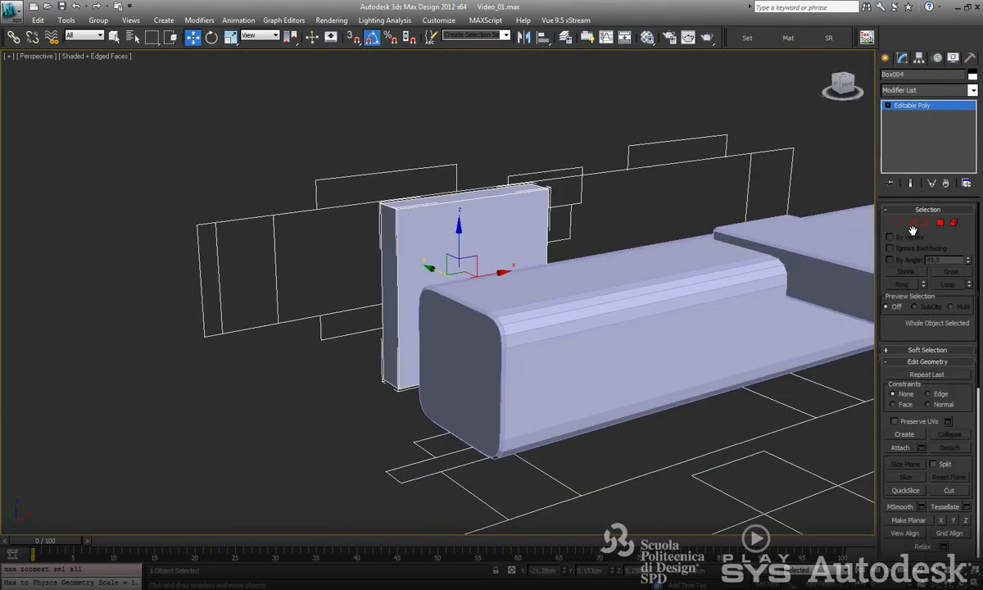
{"action": "left_click", "coordinate": [912, 223]}
{"action": "mouse_move", "coordinate": [324, 281]}
{"action": "middle_mouse_down", "text": "alt"}
{"action": "mouse_move", "coordinate": [459, 246]}
{"action": "mouse_move", "coordinate": [904, 420]}
{"action": "middle_mouse_up", "text": "alt"}
{"action": "left_click", "coordinate": [467, 178]}
{"action": "left_click", "coordinate": [466, 402], "text": "ctrl"}
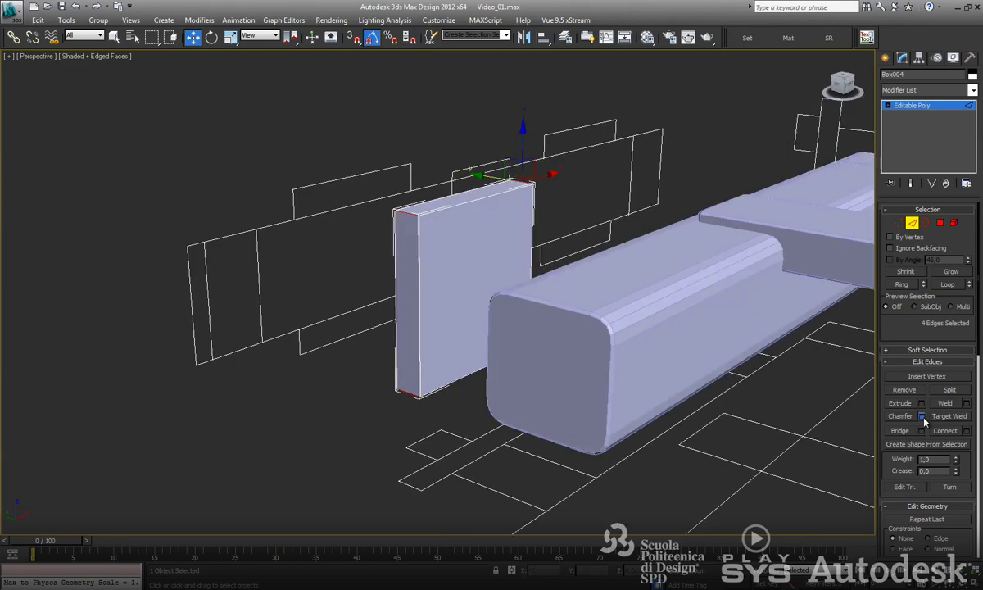
{"action": "left_click", "coordinate": [922, 416]}
{"action": "type", "text": "0,75"}
{"action": "key", "text": "Return"}
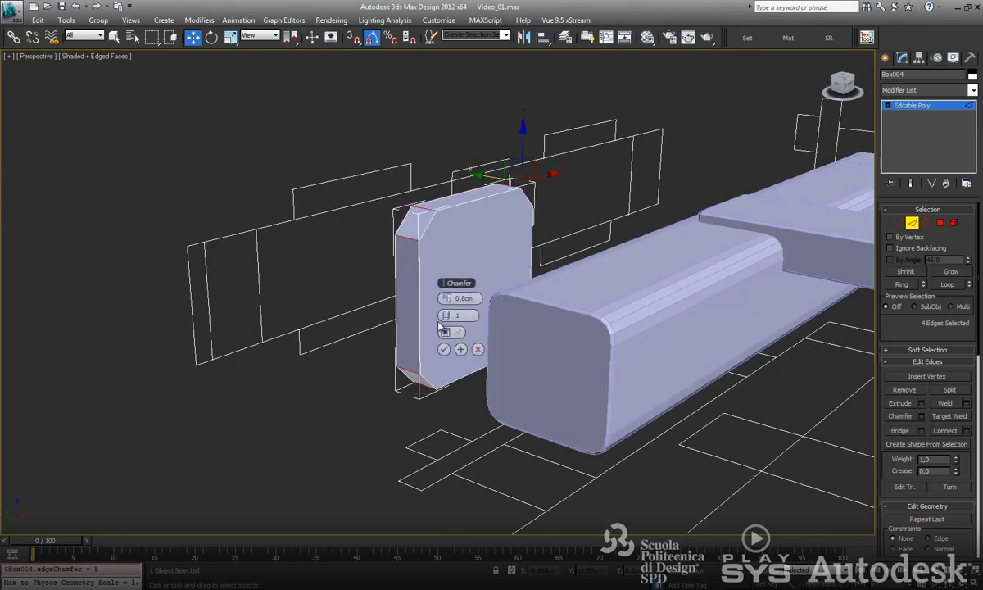
{"action": "left_click_drag", "start_coordinate": [450, 316], "coordinate": [452, 323]}
{"action": "left_click", "coordinate": [444, 349]}
Chamfer all the box's edges by 0.075cm with a single segment.
{"action": "middle_click_drag", "start_coordinate": [703, 139], "coordinate": [345, 246], "text": "alt"}
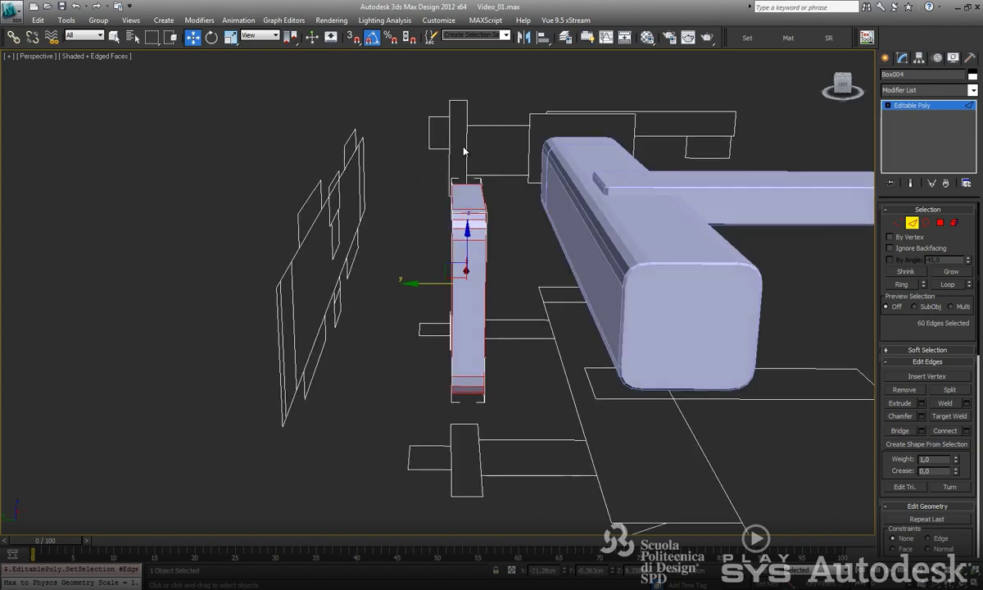
{"action": "left_click_drag", "start_coordinate": [434, 137], "coordinate": [560, 397]}
{"action": "middle_click_drag", "start_coordinate": [560, 397], "coordinate": [870, 396], "text": "alt"}
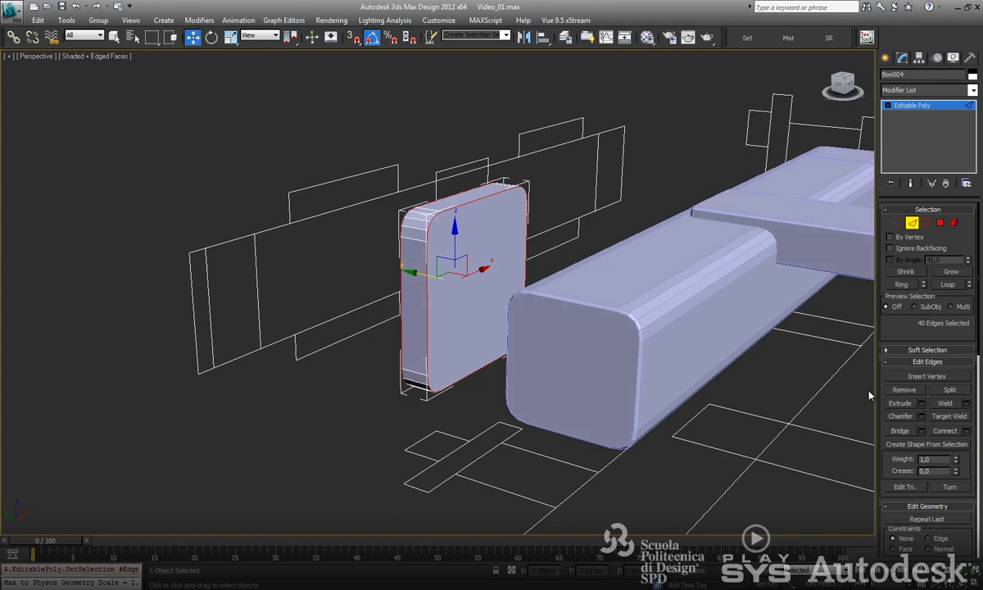
{"action": "left_click", "coordinate": [921, 417]}
{"action": "type", "text": "0,1"}
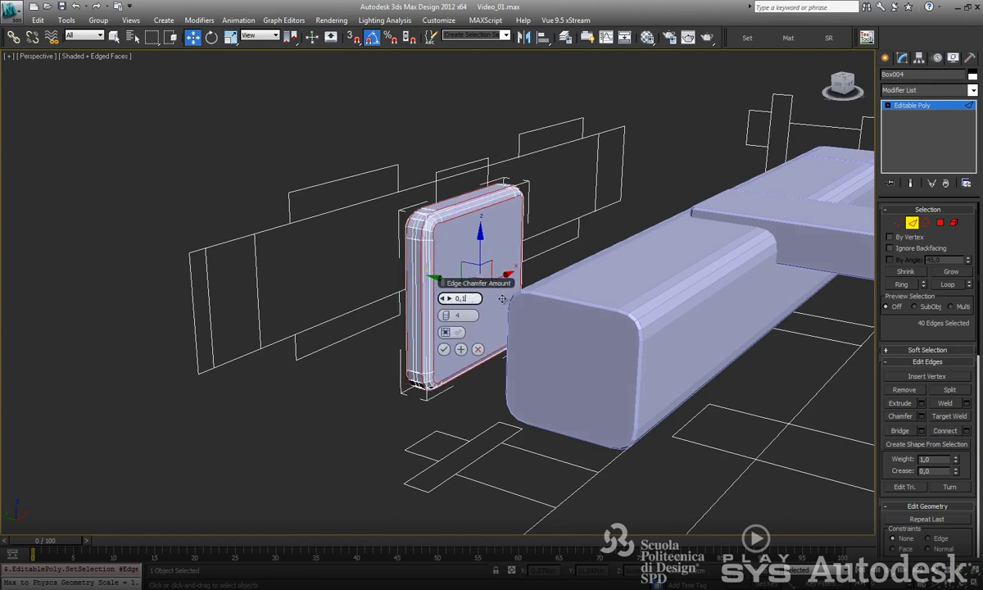
{"action": "key", "text": "Tab"}
{"action": "type", "text": "1"}
{"action": "key", "text": "Tab"}
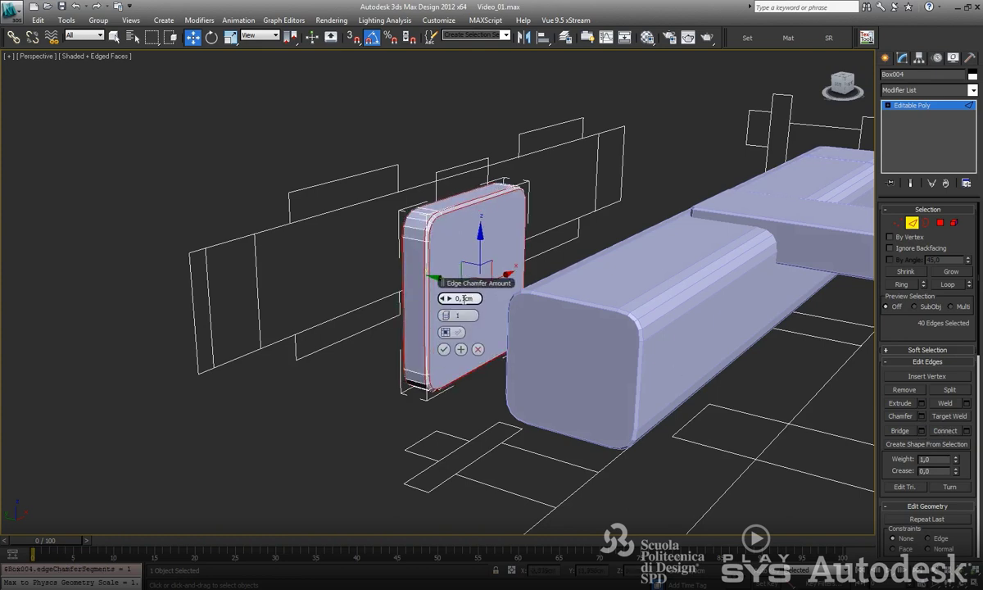
{"action": "type", "text": "5"}
{"action": "key", "text": "Return"}
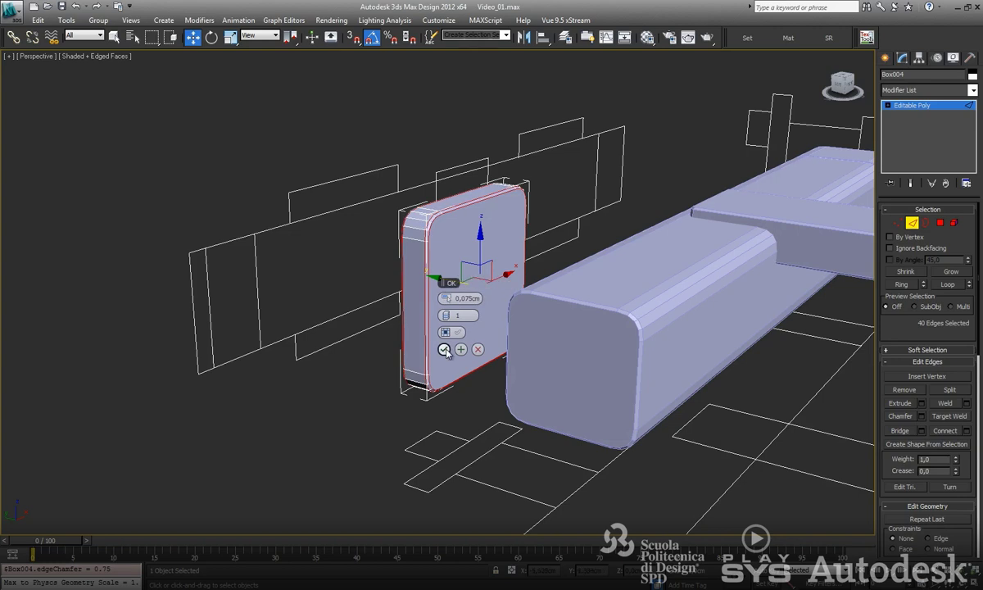
{"action": "left_click", "coordinate": [445, 351]}
{"action": "left_click", "coordinate": [641, 295]}
{"action": "left_click", "coordinate": [912, 223]}
Draw a snapped box between the vertical guide lines in Top view.
{"action": "key", "text": "alt+w"}
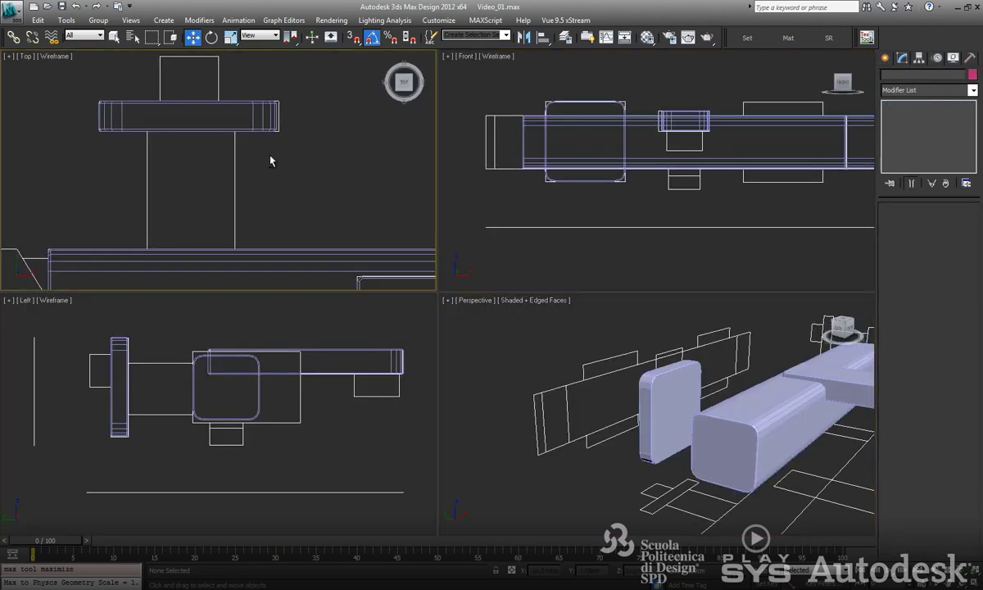
{"action": "left_click", "coordinate": [263, 151]}
{"action": "key", "text": "alt+w"}
{"action": "left_click", "coordinate": [885, 57]}
{"action": "left_click", "coordinate": [907, 133]}
{"action": "key", "text": "s"}
{"action": "mouse_move", "coordinate": [306, 159]}
{"action": "left_mouse_down"}
{"action": "mouse_move", "coordinate": [438, 387]}
{"action": "mouse_move", "coordinate": [482, 393]}
{"action": "left_mouse_up"}
{"action": "left_click", "coordinate": [506, 227]}
Raise the box between the horizontal lines in Left view and convert it to an editable poly.
{"action": "key", "text": "w"}
{"action": "key", "text": "alt+w"}
{"action": "key", "text": "alt+w"}
{"action": "key", "text": "alt+w"}
{"action": "key", "text": "alt+w"}
{"action": "key", "text": "s"}
{"action": "left_click_drag", "start_coordinate": [325, 318], "coordinate": [325, 229]}
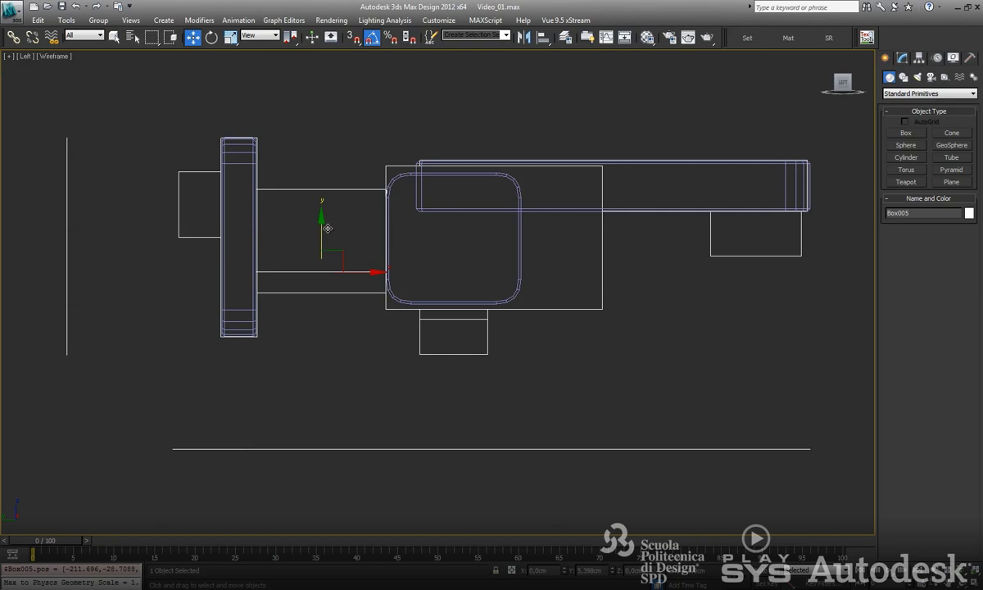
{"action": "left_click", "coordinate": [953, 59]}
{"action": "right_click", "coordinate": [895, 104]}
{"action": "left_click", "coordinate": [911, 194]}
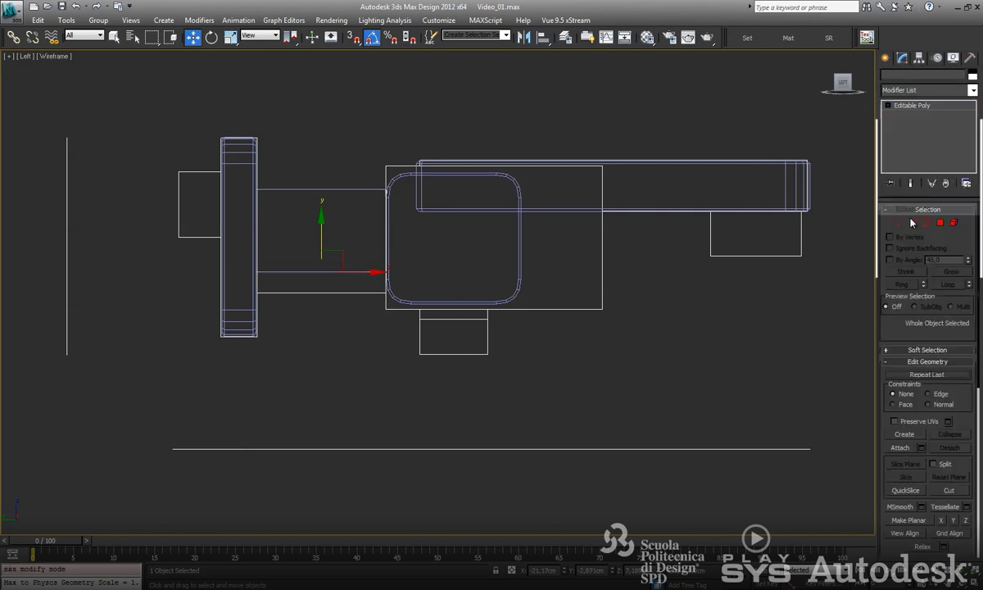
Move the box's end vertices back so the box reaches the wall plate.
{"action": "key", "text": "1"}
{"action": "scroll", "coordinate": [416, 283], "scroll_direction": "up", "scroll_amount": 5}
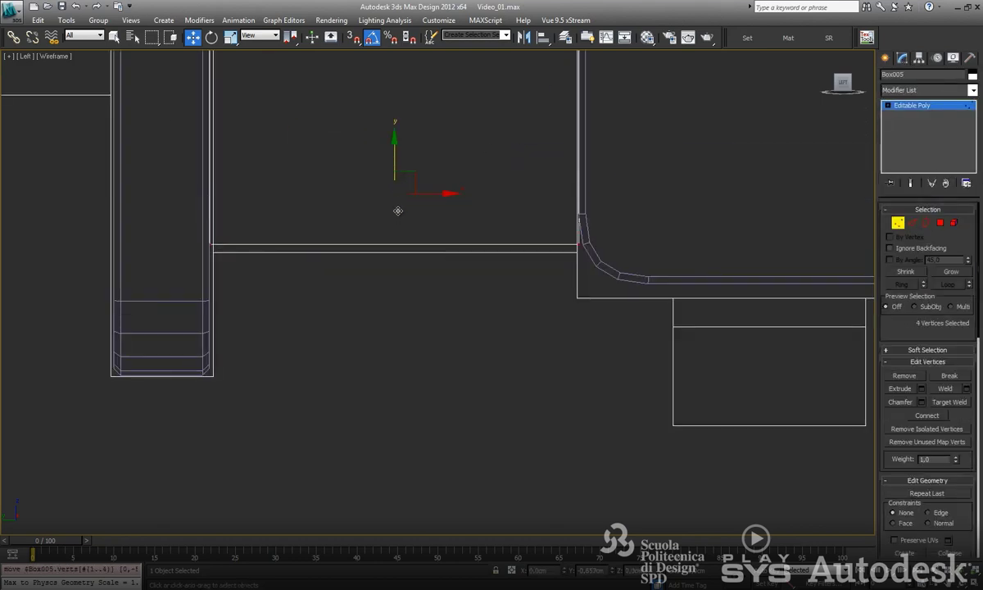
{"action": "scroll", "coordinate": [393, 218], "scroll_direction": "down", "scroll_amount": 1}
{"action": "scroll", "coordinate": [450, 226], "scroll_direction": "down", "scroll_amount": 3}
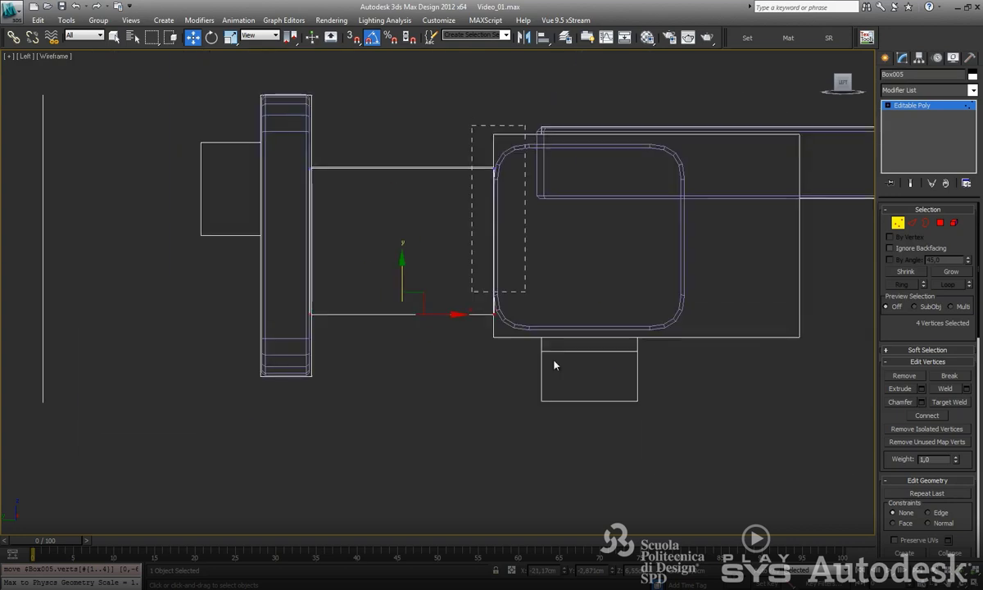
{"action": "left_click_drag", "start_coordinate": [543, 243], "coordinate": [569, 244]}
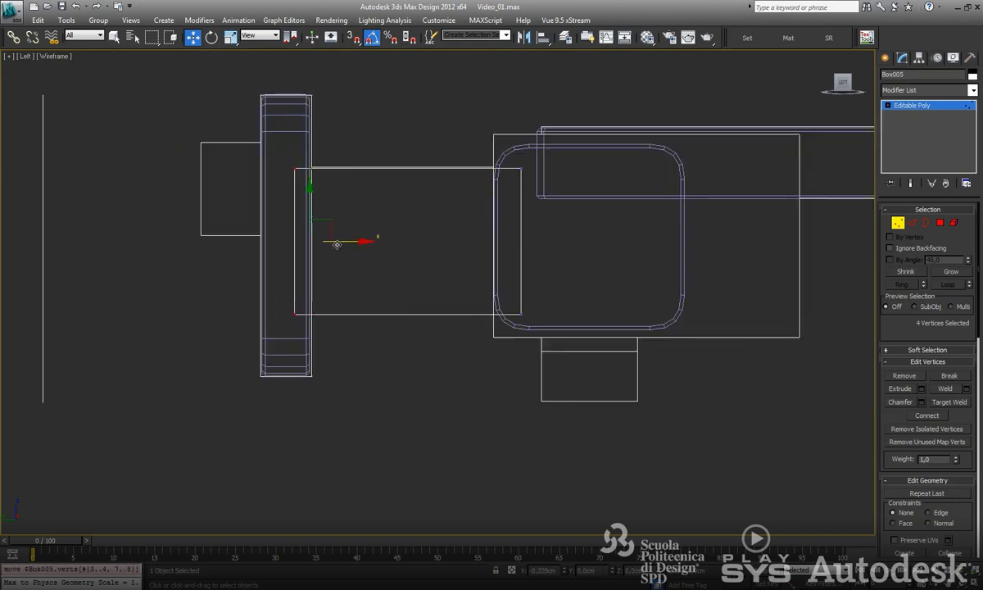
{"action": "left_click", "coordinate": [912, 223]}
{"action": "key", "text": "alt+w"}
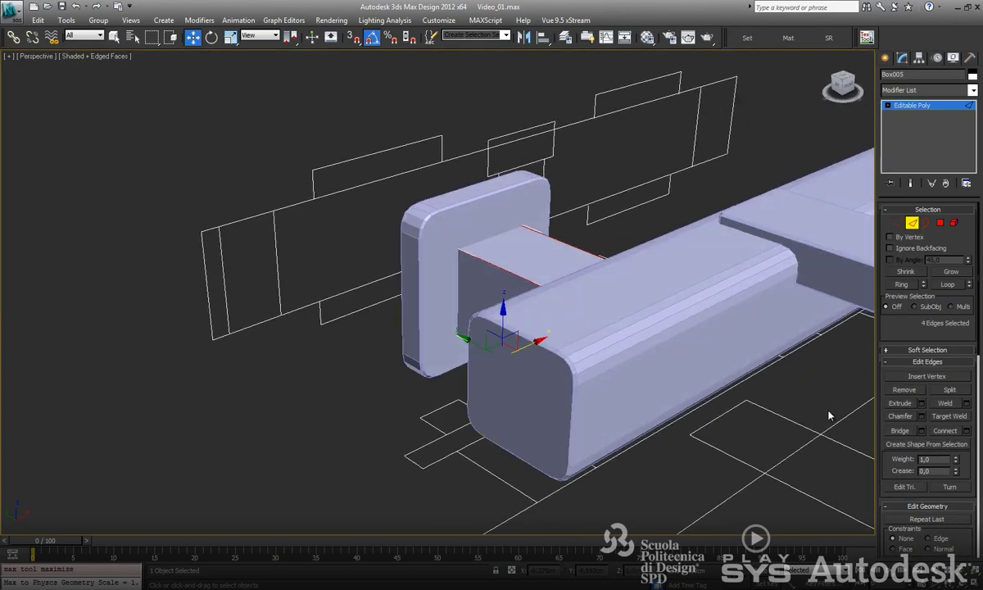
Chamfer the connector's selected edges by about 0.4cm.
{"action": "left_click", "coordinate": [922, 416]}
{"action": "left_click_drag", "start_coordinate": [452, 298], "coordinate": [464, 297]}
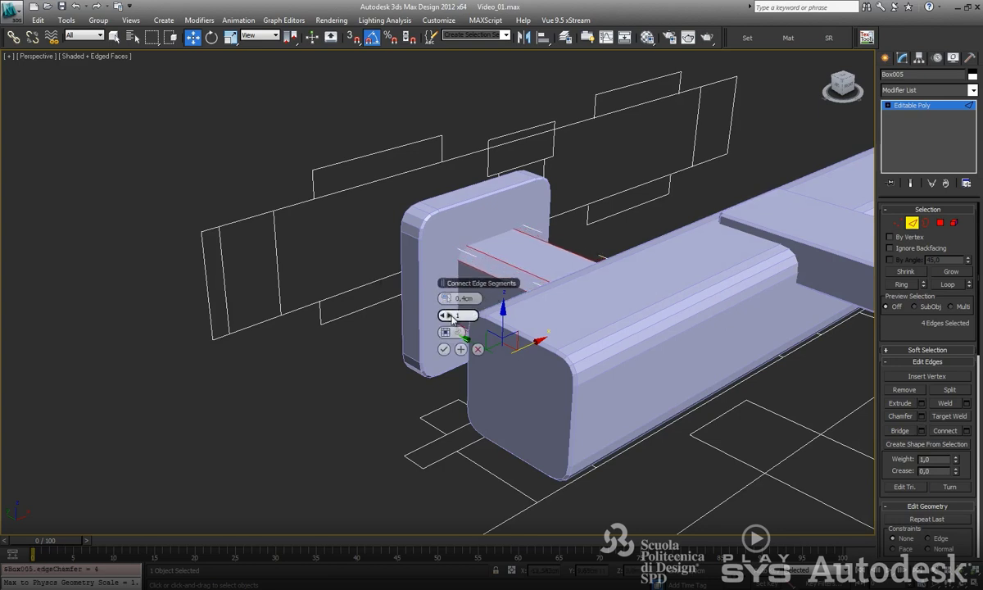
{"action": "left_click", "coordinate": [443, 350]}
{"action": "left_click", "coordinate": [573, 204]}
{"action": "mouse_move", "coordinate": [574, 205]}
{"action": "middle_mouse_down", "text": "alt"}
{"action": "mouse_move", "coordinate": [542, 219]}
{"action": "mouse_move", "coordinate": [621, 219]}
{"action": "mouse_move", "coordinate": [558, 217]}
{"action": "mouse_move", "coordinate": [574, 246]}
{"action": "mouse_move", "coordinate": [587, 350]}
{"action": "middle_mouse_up", "text": "alt"}
Delete the two hidden faces on the tap body under the connector.
{"action": "left_click", "coordinate": [558, 217]}
{"action": "key", "text": "4"}
{"action": "left_click", "coordinate": [430, 313]}
{"action": "mouse_move", "coordinate": [431, 313]}
{"action": "middle_mouse_down", "text": "alt"}
{"action": "mouse_move", "coordinate": [408, 373]}
{"action": "mouse_move", "coordinate": [369, 365]}
{"action": "mouse_move", "coordinate": [393, 345]}
{"action": "mouse_move", "coordinate": [475, 340]}
{"action": "middle_mouse_up", "text": "alt"}
{"action": "key", "text": "F3"}
{"action": "key", "text": "Delete"}
{"action": "left_click", "coordinate": [393, 344]}
{"action": "key", "text": "Delete"}
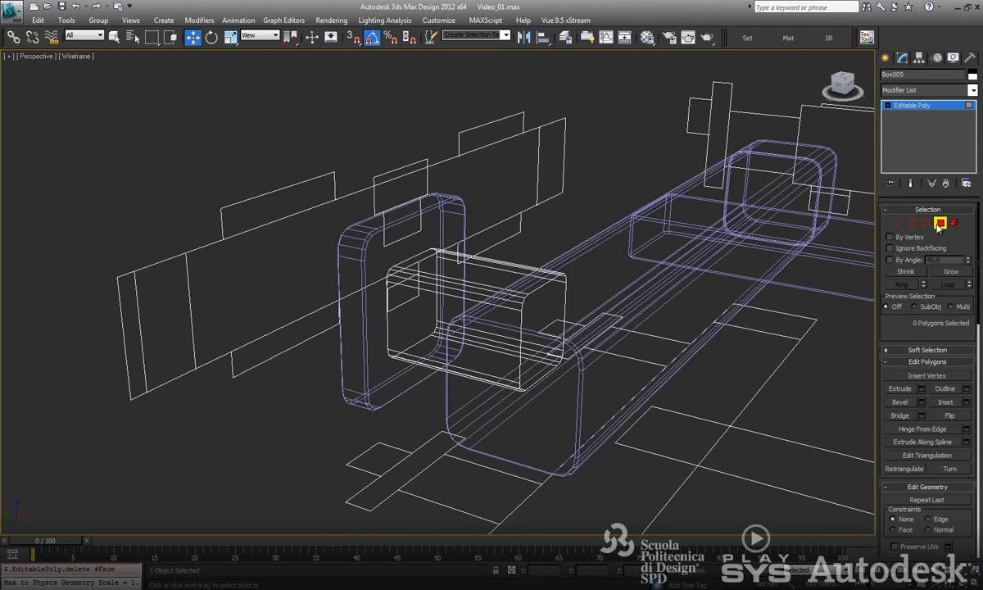
{"action": "left_click", "coordinate": [558, 112]}
Delete the wall plate Box004's face behind the connector.
{"action": "mouse_move", "coordinate": [559, 112]}
{"action": "middle_mouse_down", "text": "alt"}
{"action": "mouse_move", "coordinate": [521, 197]}
{"action": "mouse_move", "coordinate": [473, 229]}
{"action": "mouse_move", "coordinate": [899, 225]}
{"action": "middle_mouse_up", "text": "alt"}
{"action": "left_click", "coordinate": [473, 229]}
{"action": "left_click", "coordinate": [433, 247]}
{"action": "scroll", "coordinate": [433, 247], "scroll_direction": "up", "scroll_amount": 3}
{"action": "mouse_move", "coordinate": [432, 247]}
{"action": "middle_mouse_down", "text": "alt"}
{"action": "mouse_move", "coordinate": [496, 304]}
{"action": "mouse_move", "coordinate": [420, 275]}
{"action": "middle_mouse_up", "text": "alt"}
{"action": "key", "text": "4"}
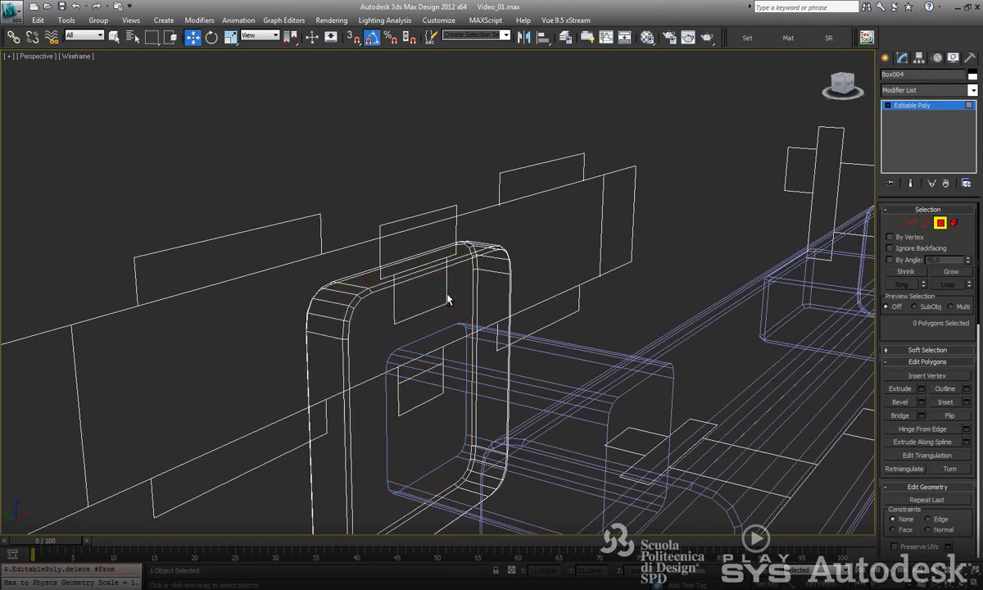
{"action": "left_click", "coordinate": [686, 202]}
{"action": "key", "text": "F3"}
{"action": "mouse_move", "coordinate": [686, 201]}
{"action": "middle_mouse_down", "text": "alt"}
{"action": "mouse_move", "coordinate": [654, 202]}
{"action": "mouse_move", "coordinate": [599, 250]}
{"action": "mouse_move", "coordinate": [450, 281]}
{"action": "mouse_move", "coordinate": [561, 241]}
{"action": "mouse_move", "coordinate": [524, 270]}
{"action": "mouse_move", "coordinate": [459, 295]}
{"action": "middle_mouse_up", "text": "alt"}
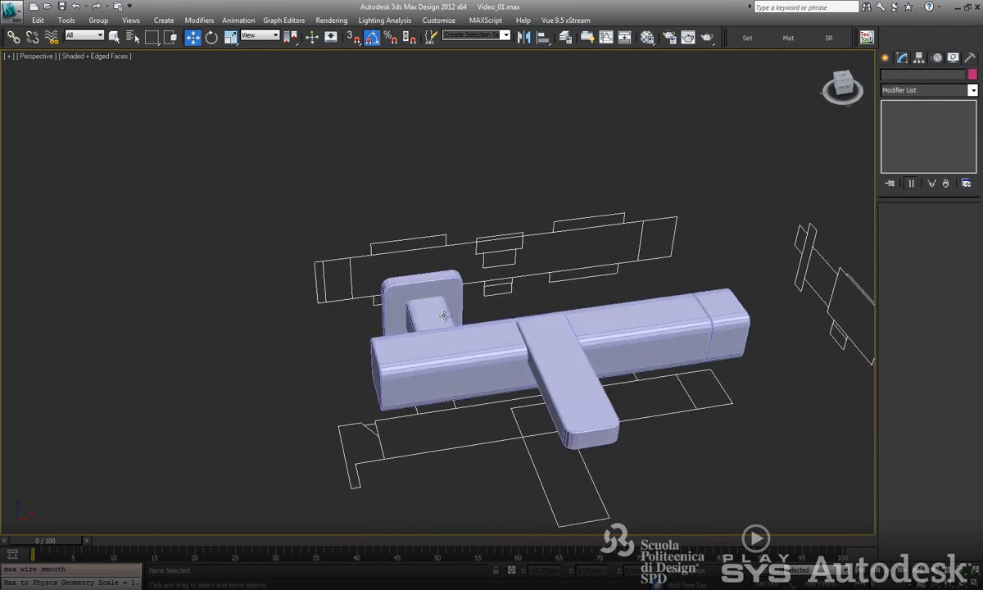
Shift-drag copies of Box005 and the wall plate onto the right inlet pillar in Top view.
{"action": "left_click", "coordinate": [422, 324]}
{"action": "middle_click_drag", "start_coordinate": [422, 323], "coordinate": [472, 301], "text": "alt"}
{"action": "left_click", "coordinate": [444, 283], "text": "ctrl"}
{"action": "key", "text": "t"}
{"action": "key", "text": "F3"}
{"action": "scroll", "coordinate": [391, 213], "scroll_direction": "down", "scroll_amount": 2}
{"action": "middle_click_drag", "start_coordinate": [397, 217], "coordinate": [317, 262]}
{"action": "left_click_drag", "start_coordinate": [153, 249], "coordinate": [779, 249], "text": "shift"}
{"action": "left_click", "coordinate": [489, 350]}
{"action": "left_click", "coordinate": [428, 325]}
{"action": "key", "text": "p"}
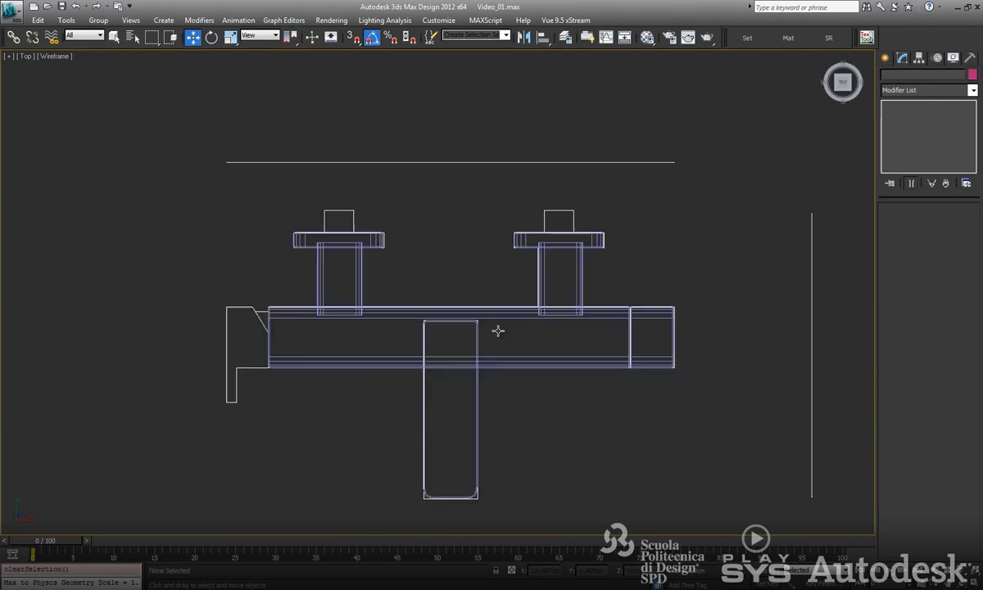
{"action": "middle_click_drag", "start_coordinate": [544, 265], "coordinate": [504, 274], "text": "alt"}
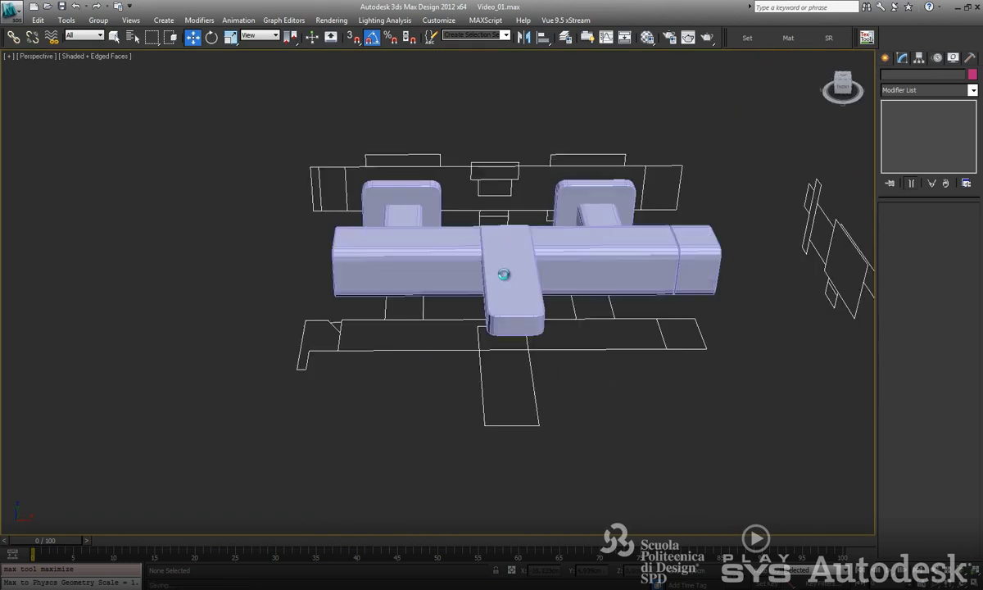
Isolate the CAD reference outline and show all four viewports.
{"action": "left_click", "coordinate": [350, 347]}
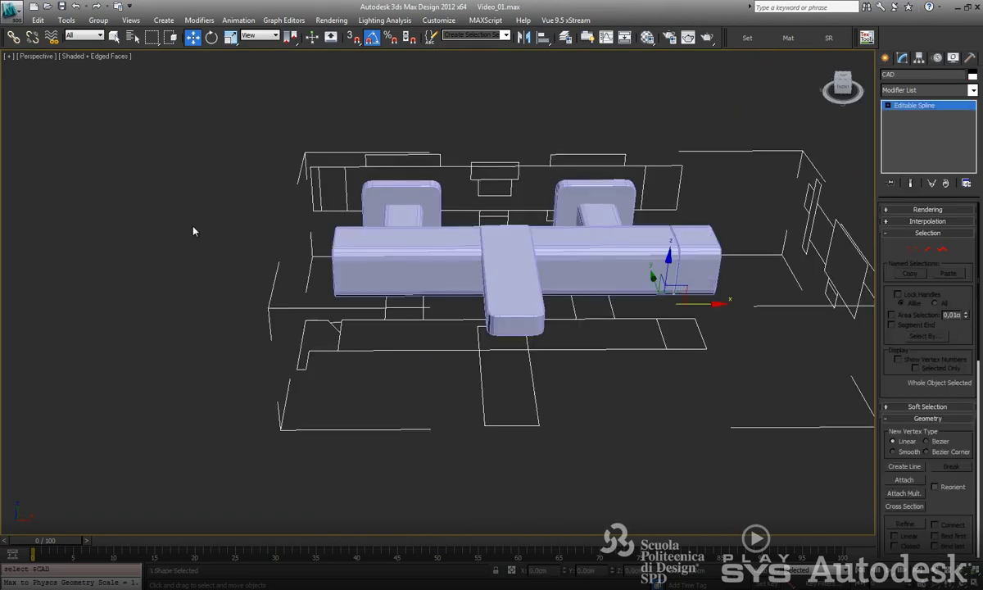
{"action": "key", "text": "alt+q"}
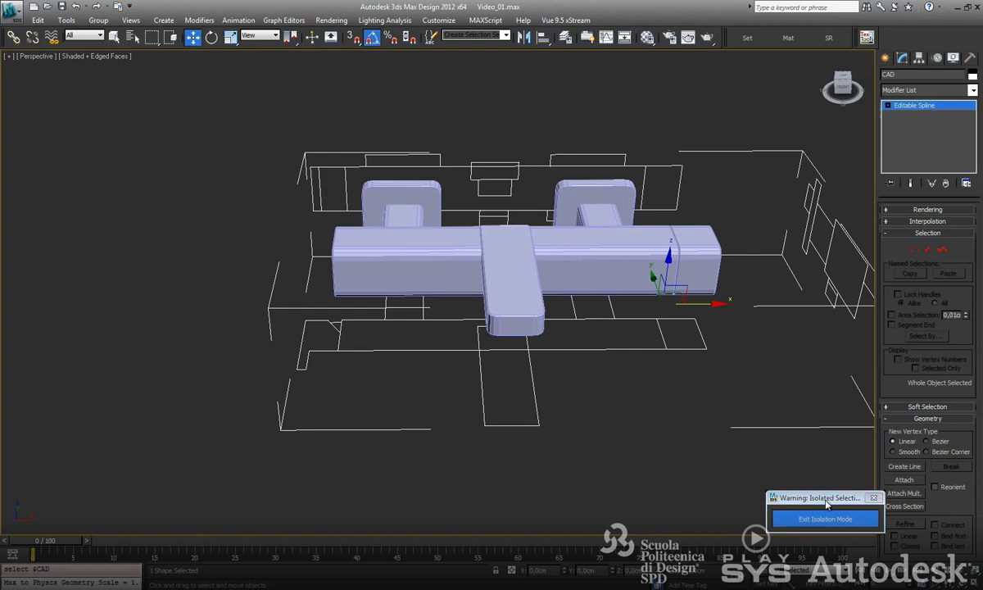
{"action": "key", "text": "alt+w"}
{"action": "key", "text": "alt+w"}
{"action": "scroll", "coordinate": [466, 285], "scroll_direction": "up", "scroll_amount": 2}
Trace a closed Line001 shape over the end piece outline in Top view.
{"action": "left_click", "coordinate": [886, 58]}
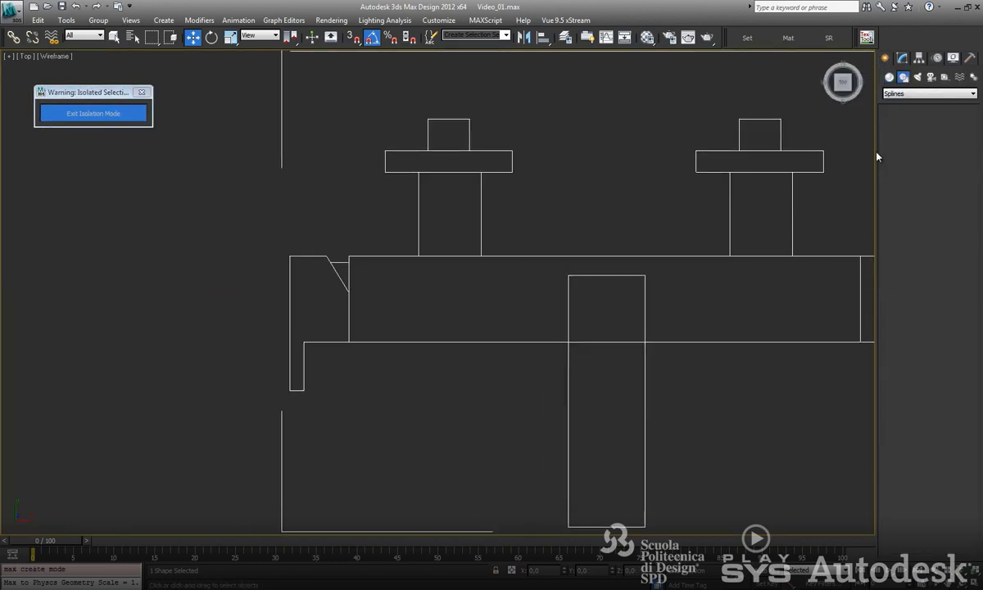
{"action": "left_click", "coordinate": [906, 142]}
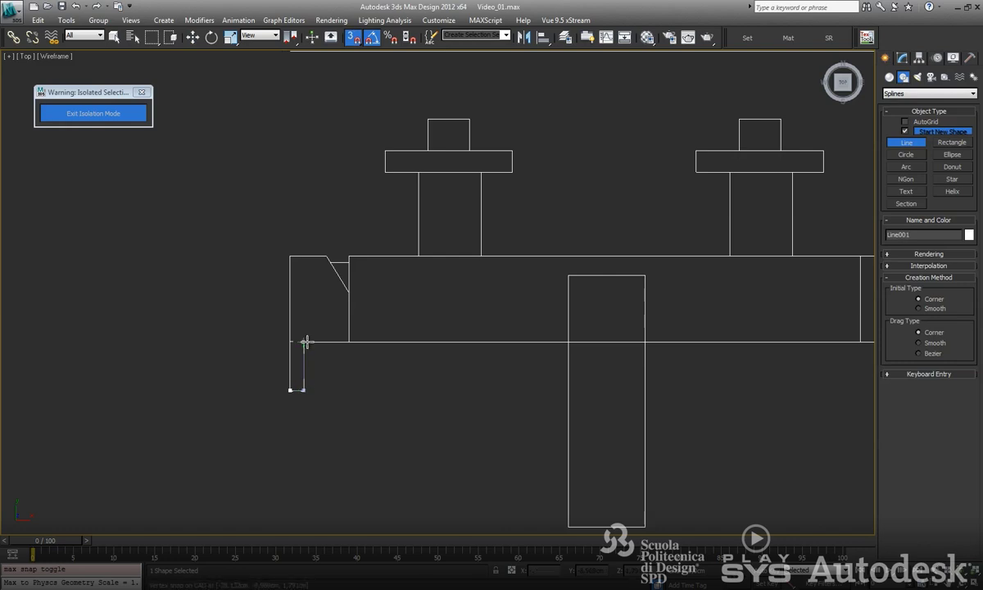
{"action": "left_click", "coordinate": [289, 256]}
{"action": "left_click", "coordinate": [450, 336]}
{"action": "key", "text": "w"}
Extrude the outline 2.55cm, collapse the stack and convert it to Editable Poly.
{"action": "left_click", "coordinate": [902, 57]}
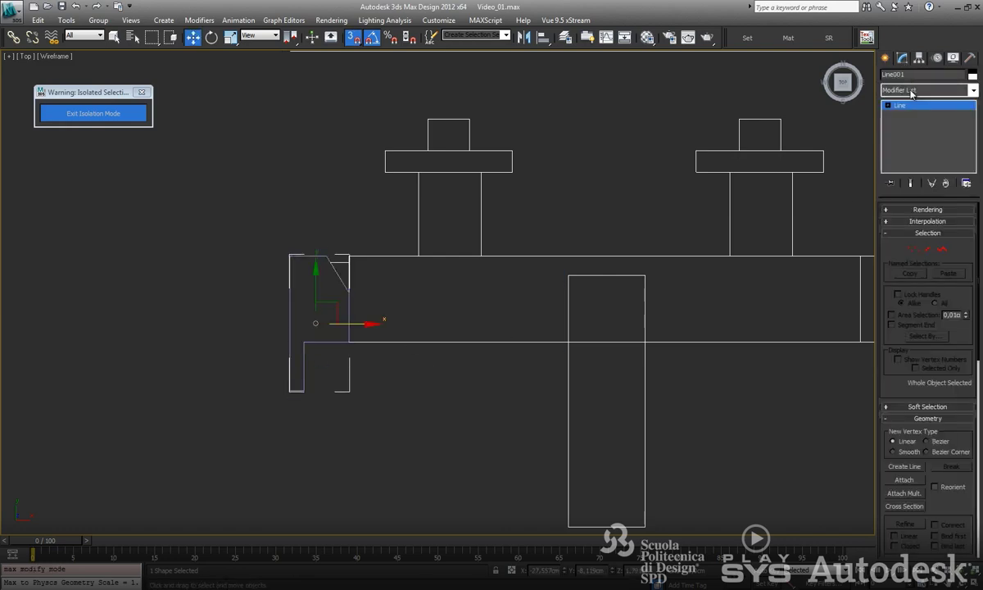
{"action": "left_click", "coordinate": [912, 90]}
{"action": "left_click", "coordinate": [902, 102]}
{"action": "right_click", "coordinate": [917, 105]}
{"action": "left_click", "coordinate": [863, 191]}
{"action": "right_click", "coordinate": [912, 114]}
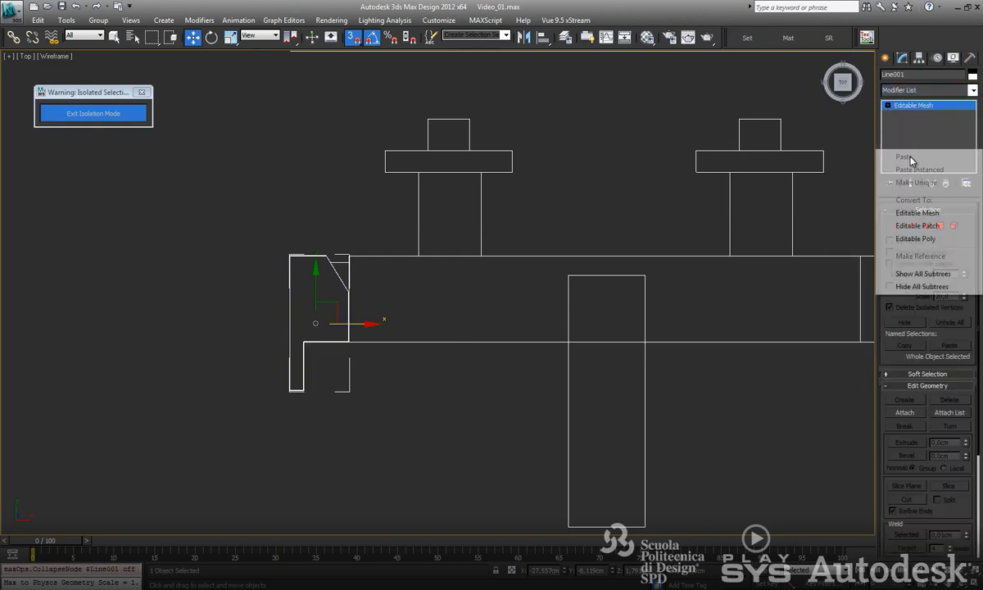
{"action": "left_click", "coordinate": [914, 238]}
End isolation to show the whole scene and enlarge the Perspective view.
{"action": "right_click", "coordinate": [463, 371]}
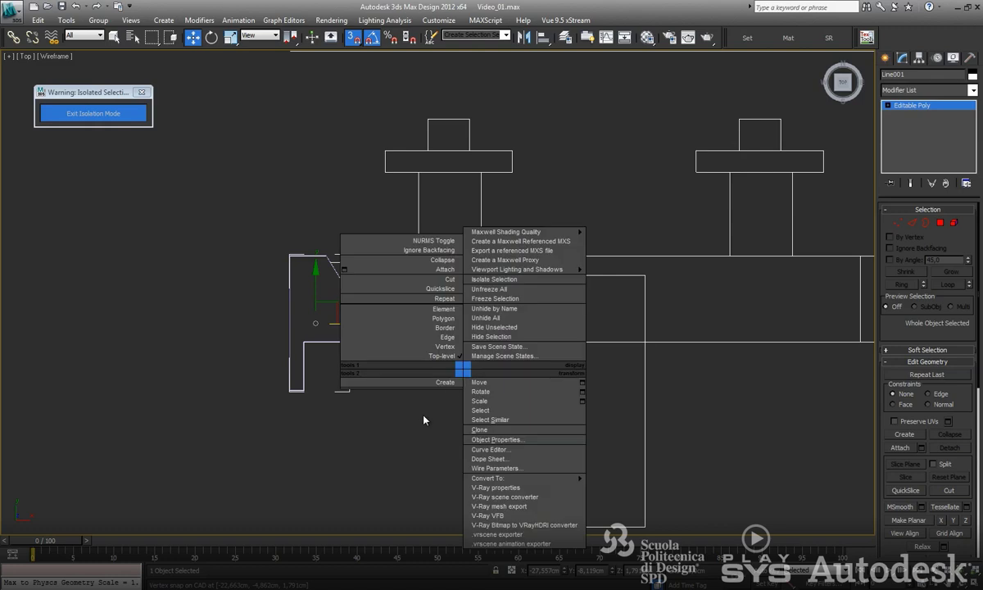
{"action": "key", "text": "alt+w"}
{"action": "key", "text": "alt+w"}
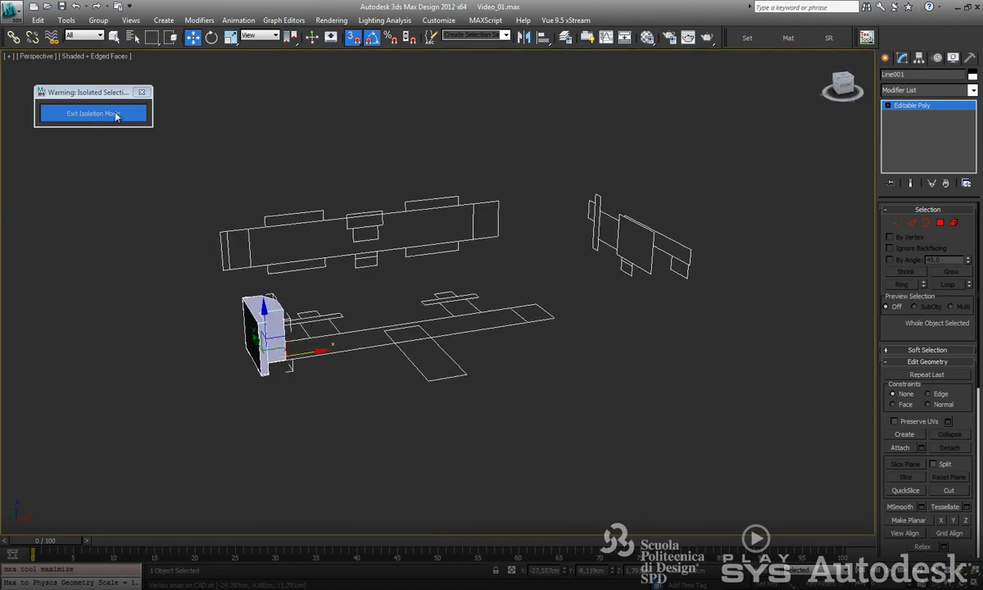
{"action": "left_click", "coordinate": [116, 116]}
{"action": "key", "text": "alt+w"}
{"action": "key", "text": "alt+w"}
Raise the end piece in Front view into line with the tap body.
{"action": "key", "text": "s"}
{"action": "left_click_drag", "start_coordinate": [299, 383], "coordinate": [285, 249]}
{"action": "scroll", "coordinate": [288, 266], "scroll_direction": "up", "scroll_amount": 5}
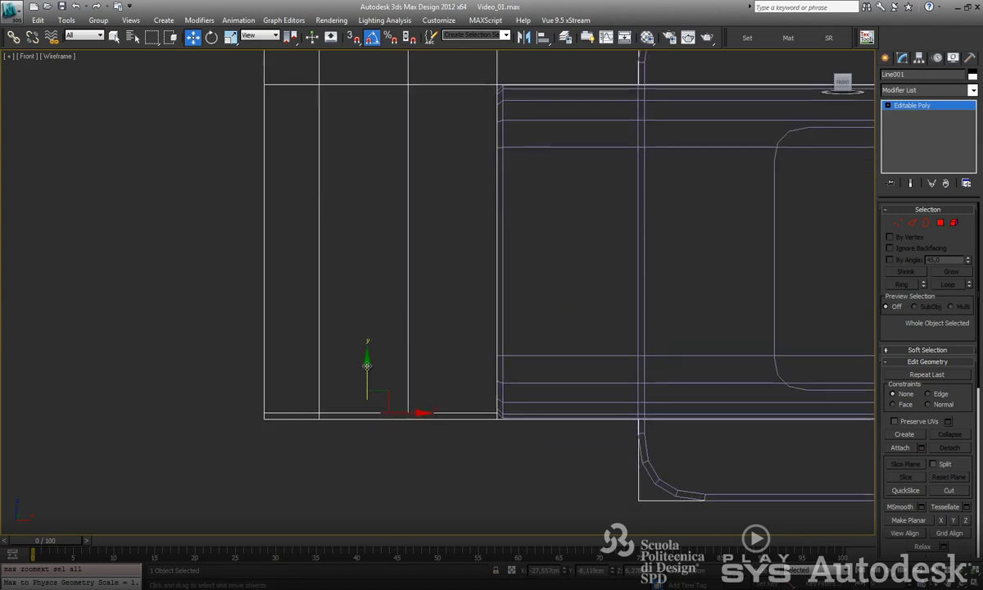
{"action": "scroll", "coordinate": [686, 316], "scroll_direction": "down", "scroll_amount": 2}
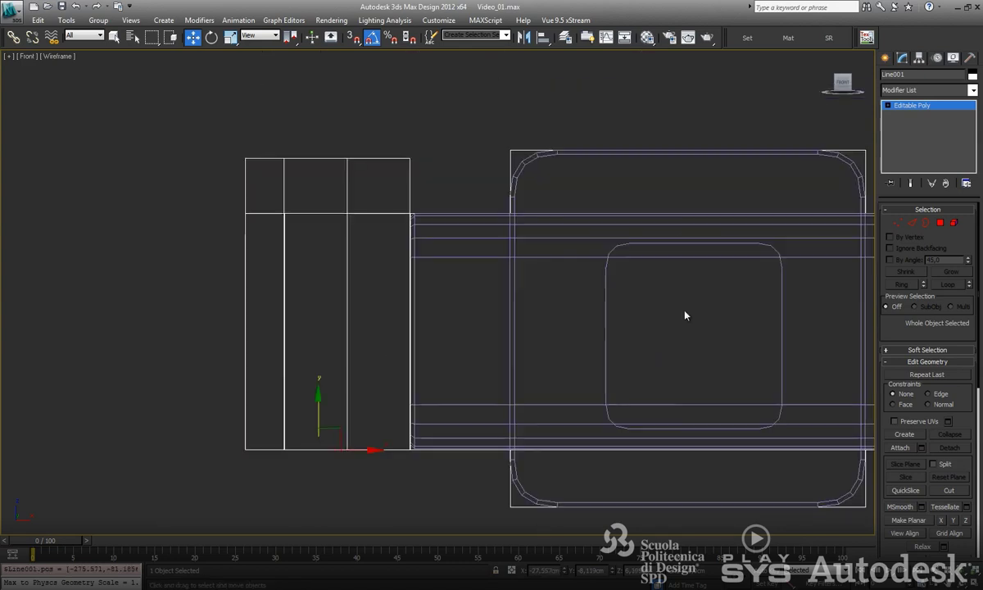
Lower the end piece's top row of vertices to the body's top edge.
{"action": "left_click", "coordinate": [899, 222]}
{"action": "scroll", "coordinate": [459, 246], "scroll_direction": "up", "scroll_amount": 3}
{"action": "middle_click_drag", "start_coordinate": [390, 165], "coordinate": [383, 250]}
{"action": "left_click_drag", "start_coordinate": [383, 250], "coordinate": [378, 266]}
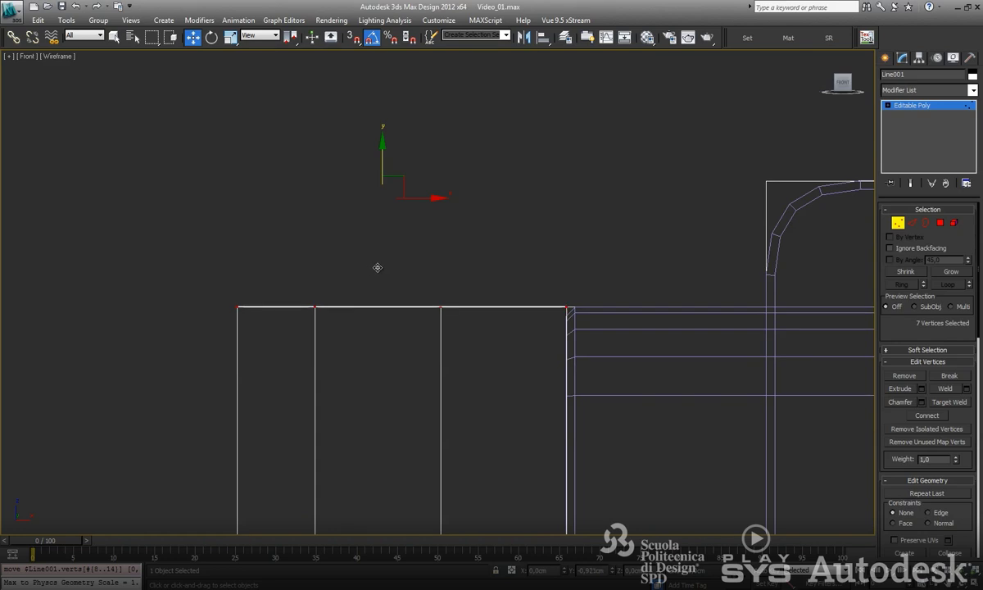
{"action": "scroll", "coordinate": [668, 246], "scroll_direction": "down", "scroll_amount": 2}
{"action": "key", "text": "alt+w"}
{"action": "left_click", "coordinate": [626, 370]}
{"action": "key", "text": "alt+w"}
{"action": "mouse_move", "coordinate": [625, 370]}
{"action": "middle_mouse_down", "text": "alt"}
{"action": "mouse_move", "coordinate": [527, 309]}
{"action": "mouse_move", "coordinate": [700, 249]}
{"action": "middle_mouse_up", "text": "alt"}
Chamfer the inner vertical edge of the end piece.
{"action": "left_click", "coordinate": [913, 223]}
{"action": "scroll", "coordinate": [303, 260], "scroll_direction": "up", "scroll_amount": 4}
{"action": "mouse_move", "coordinate": [303, 260]}
{"action": "middle_mouse_down", "text": "alt"}
{"action": "mouse_move", "coordinate": [399, 257]}
{"action": "mouse_move", "coordinate": [459, 279]}
{"action": "middle_mouse_up", "text": "alt"}
{"action": "left_click", "coordinate": [399, 257]}
{"action": "key", "text": "ctrl+shift+c"}
{"action": "left_click_drag", "start_coordinate": [389, 299], "coordinate": [396, 268]}
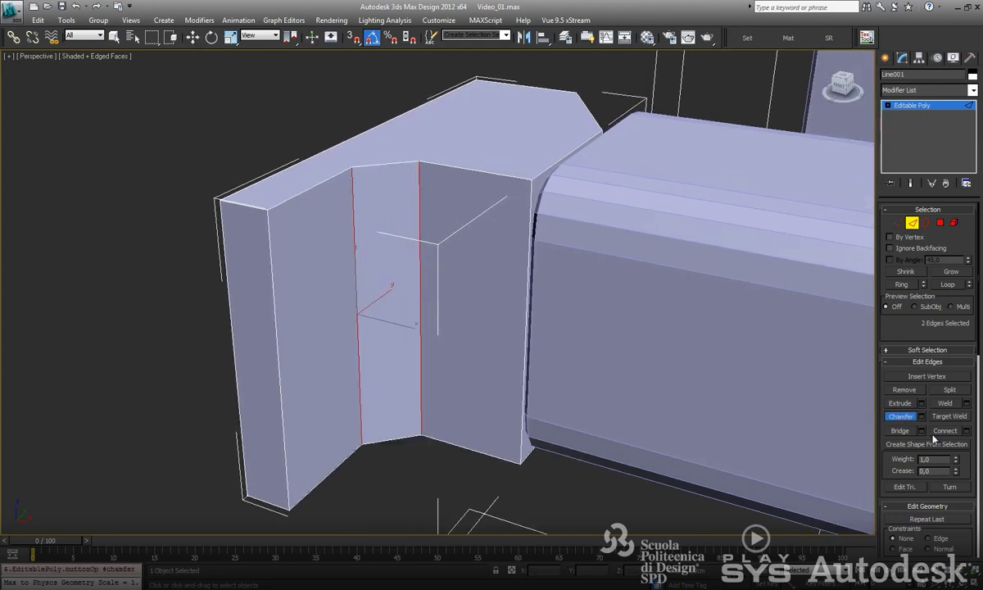
Chamfer the end piece's vertical edges by 0,075cm.
{"action": "left_click", "coordinate": [200, 345]}
{"action": "middle_click_drag", "start_coordinate": [200, 345], "coordinate": [253, 279], "text": "alt"}
{"action": "left_click_drag", "start_coordinate": [253, 279], "coordinate": [582, 355]}
{"action": "middle_click_drag", "start_coordinate": [582, 356], "coordinate": [420, 325], "text": "alt"}
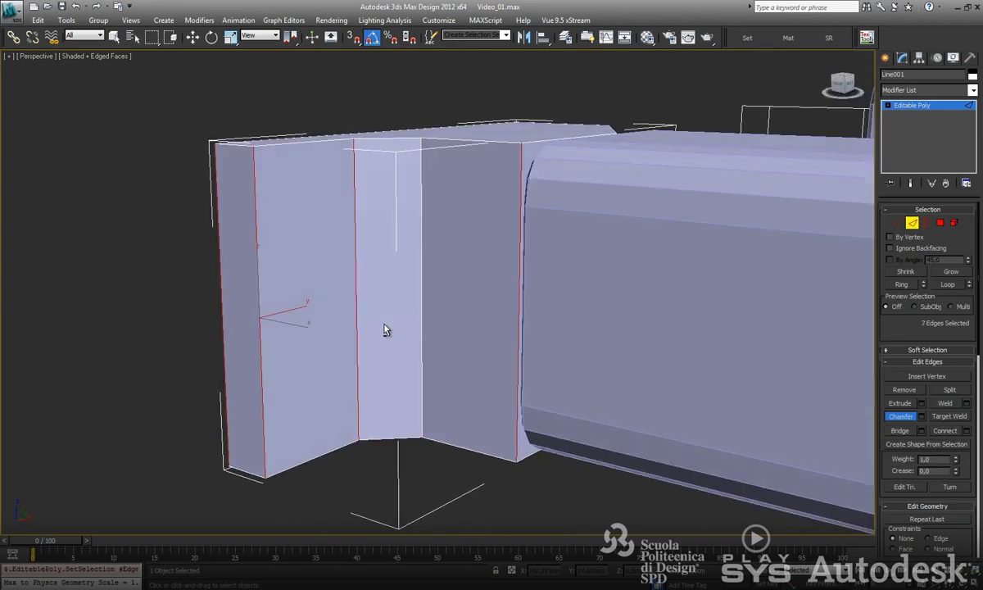
{"action": "middle_click_drag", "start_coordinate": [527, 303], "coordinate": [574, 328], "text": "alt"}
{"action": "left_click", "coordinate": [922, 416]}
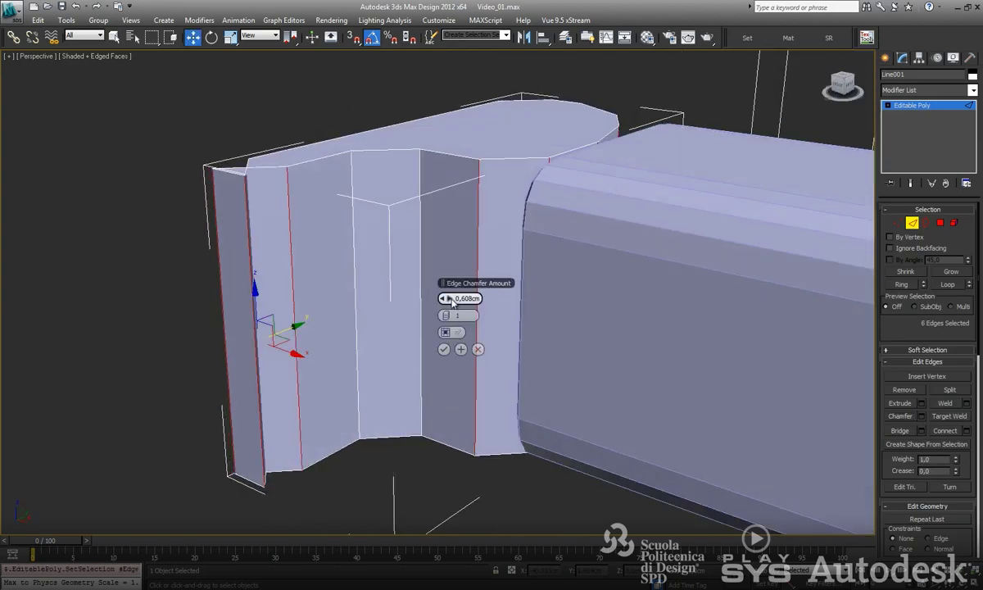
{"action": "type", "text": "5"}
{"action": "key", "text": "Return"}
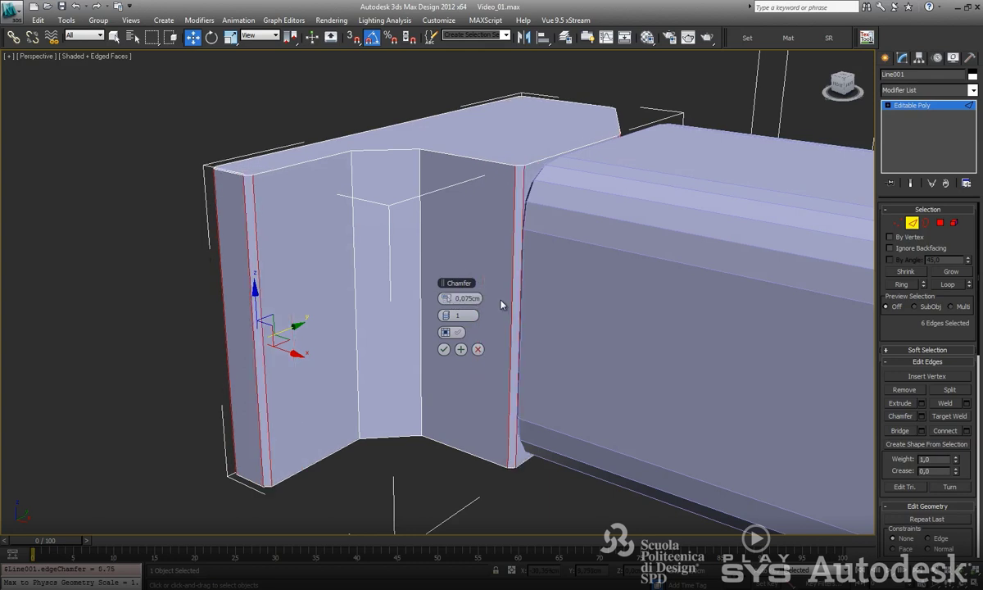
{"action": "left_click", "coordinate": [445, 350]}
Select the housing's 28 outline edges and chamfer them by 0,075cm.
{"action": "middle_click_drag", "start_coordinate": [434, 350], "coordinate": [343, 208], "text": "alt"}
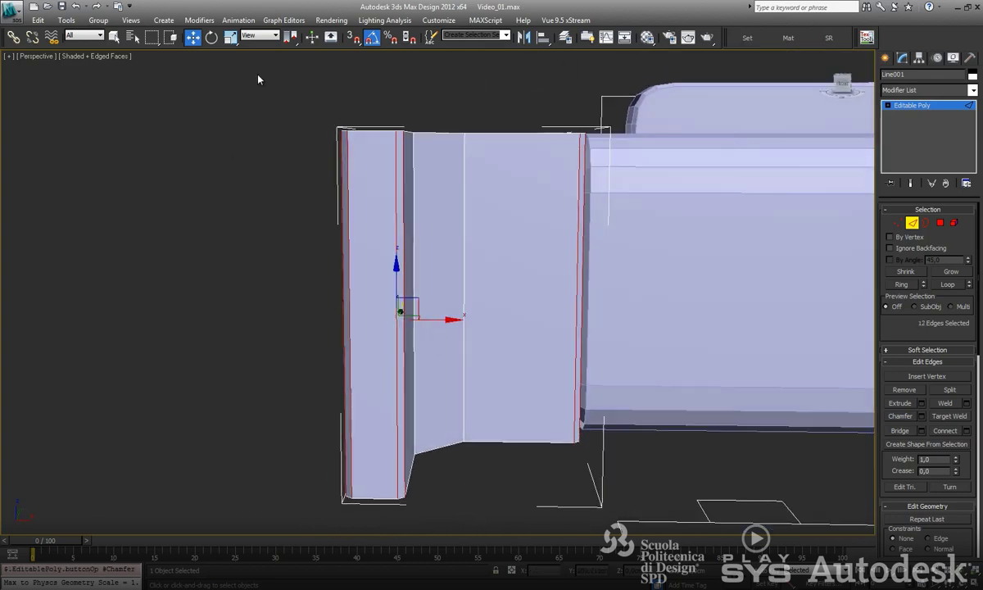
{"action": "middle_click_drag", "start_coordinate": [250, 373], "coordinate": [268, 134], "text": "alt"}
{"action": "left_click_drag", "start_coordinate": [262, 75], "coordinate": [776, 529]}
{"action": "key", "text": "ctrl+z"}
{"action": "middle_click_drag", "start_coordinate": [751, 364], "coordinate": [704, 376], "text": "alt"}
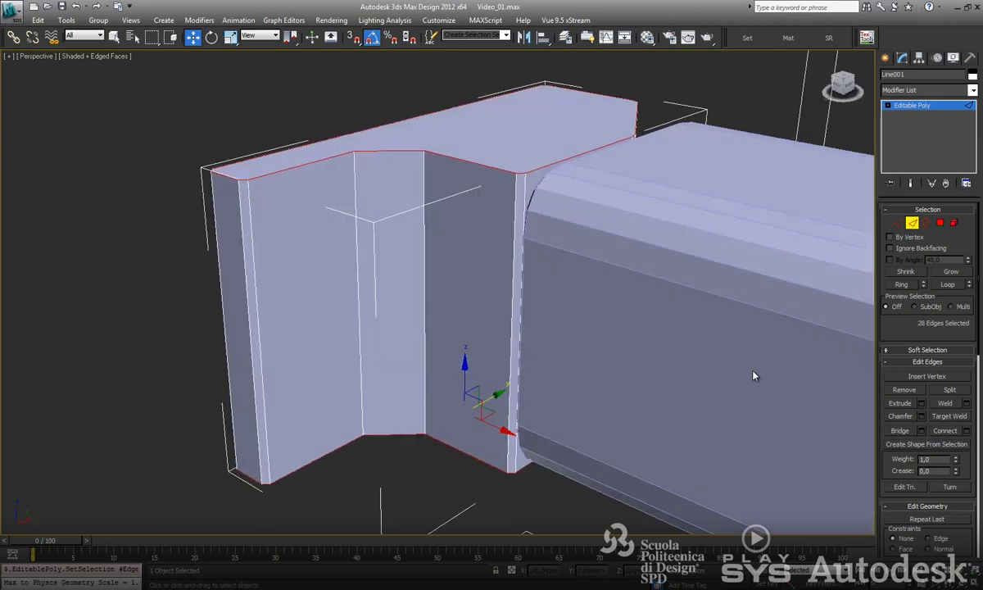
{"action": "left_click", "coordinate": [922, 416]}
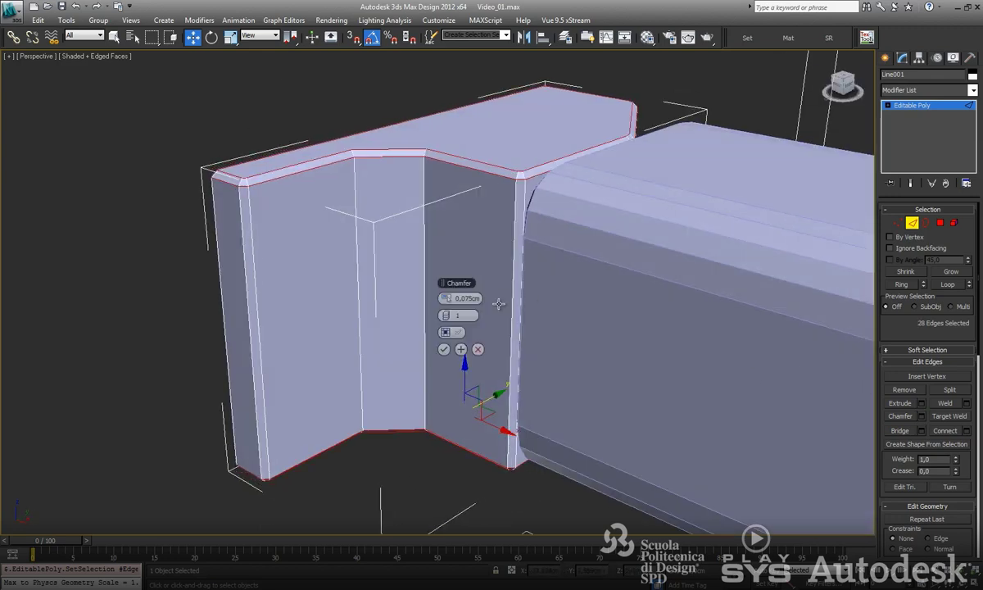
{"action": "left_click", "coordinate": [444, 350]}
{"action": "mouse_move", "coordinate": [187, 322]}
{"action": "middle_mouse_down", "text": "alt"}
{"action": "mouse_move", "coordinate": [366, 327]}
{"action": "mouse_move", "coordinate": [313, 294]}
{"action": "mouse_move", "coordinate": [537, 315]}
{"action": "mouse_move", "coordinate": [557, 326]}
{"action": "middle_mouse_up", "text": "alt"}
{"action": "key", "text": "alt+w"}
{"action": "key", "text": "alt+w"}
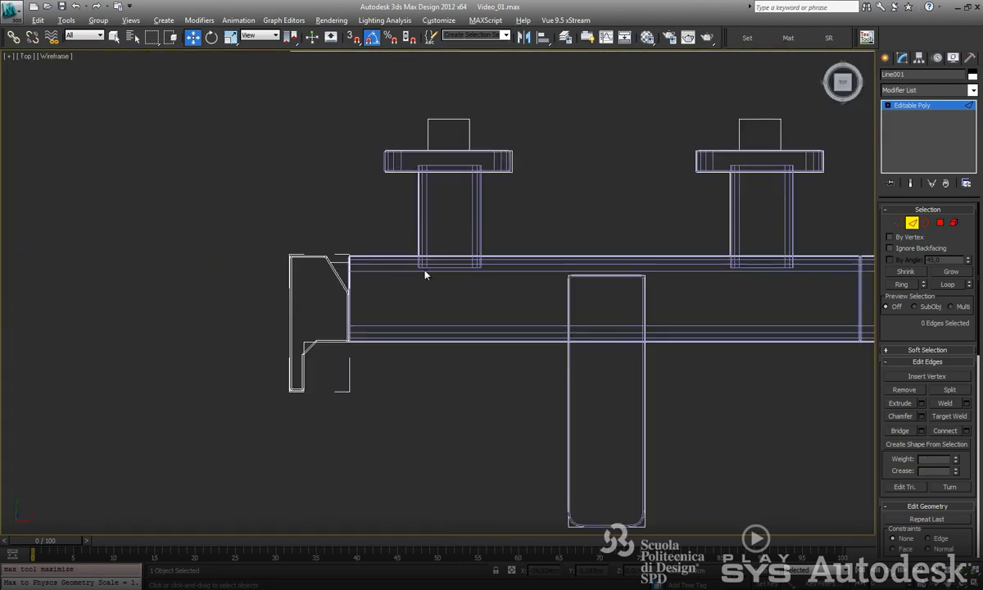
Draw a Standard Primitives cylinder in the Left view inside the end housing.
{"action": "middle_click_drag", "start_coordinate": [375, 267], "coordinate": [448, 271]}
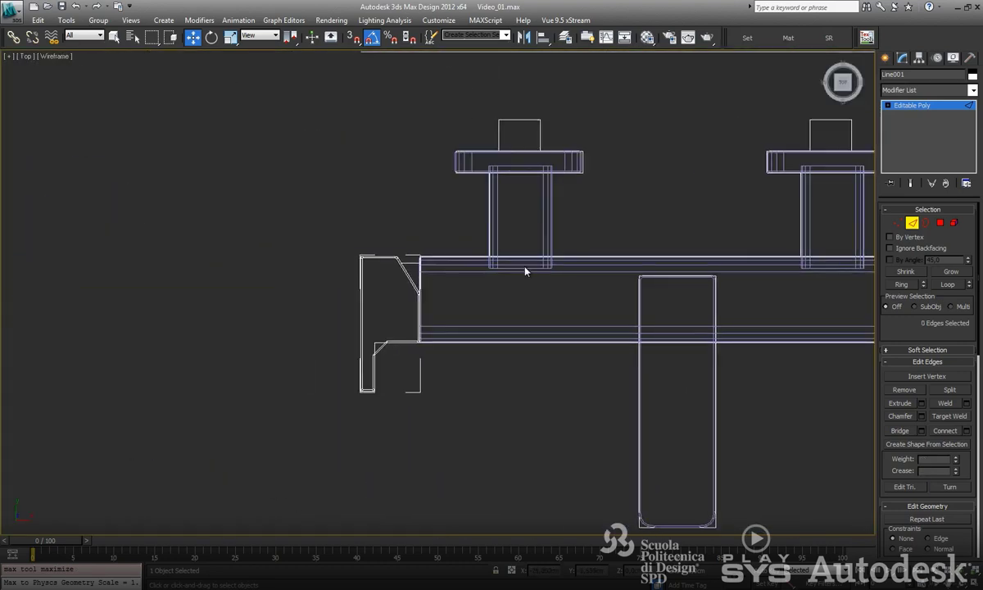
{"action": "left_click", "coordinate": [912, 223]}
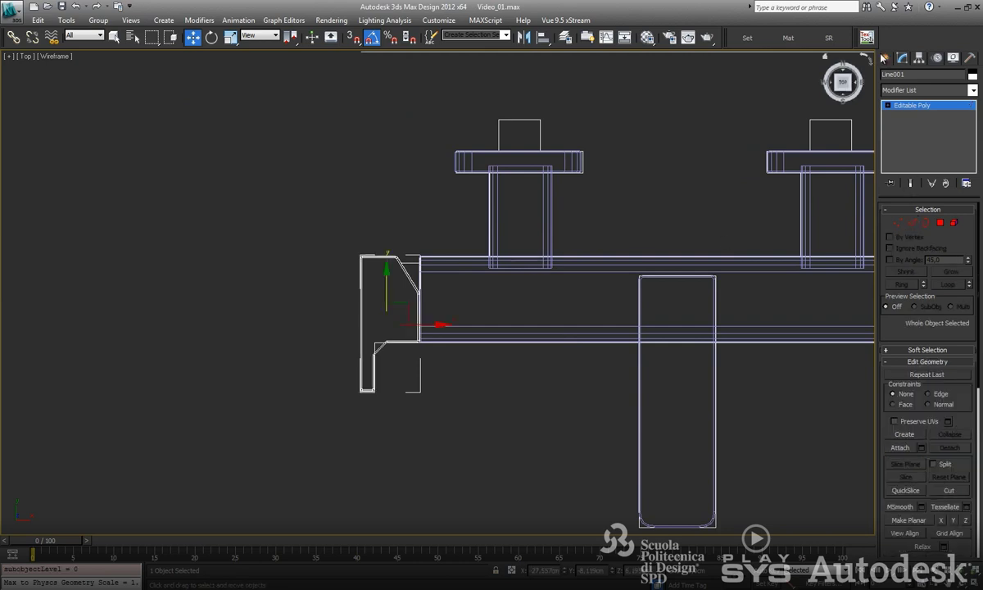
{"action": "left_click", "coordinate": [886, 59]}
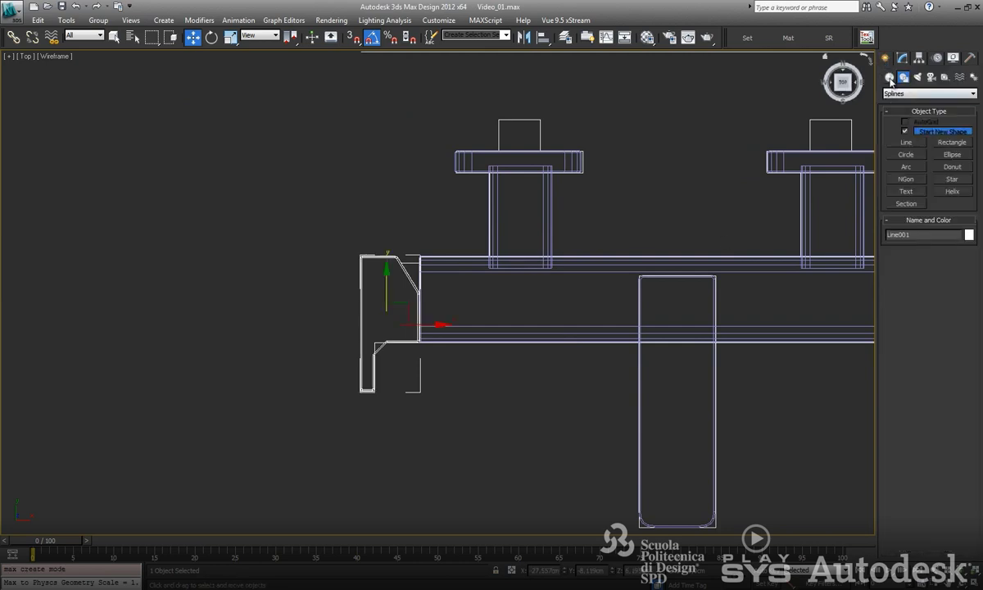
{"action": "left_click", "coordinate": [890, 78]}
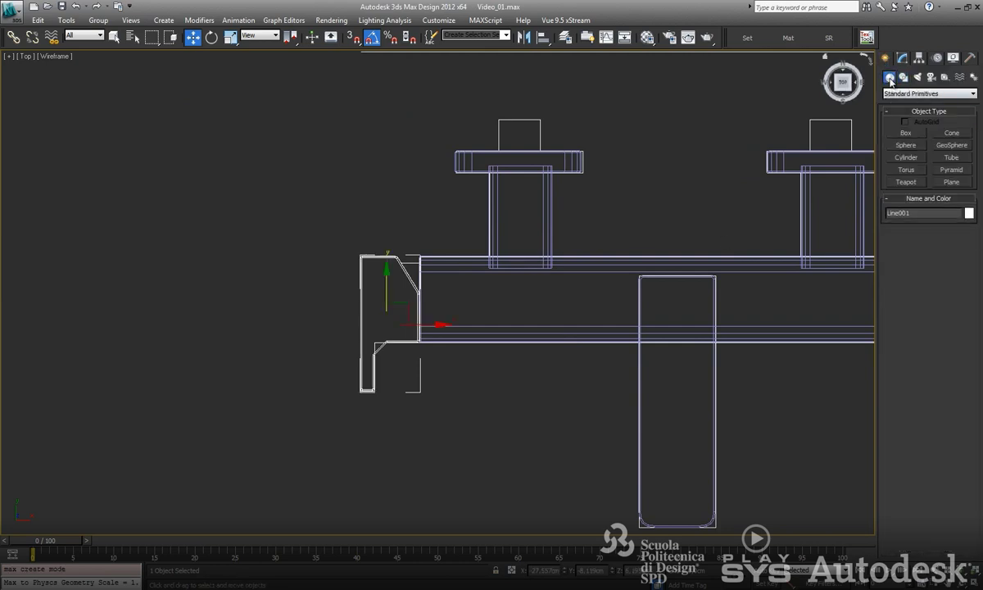
{"action": "left_click", "coordinate": [915, 161]}
{"action": "key", "text": "alt+w"}
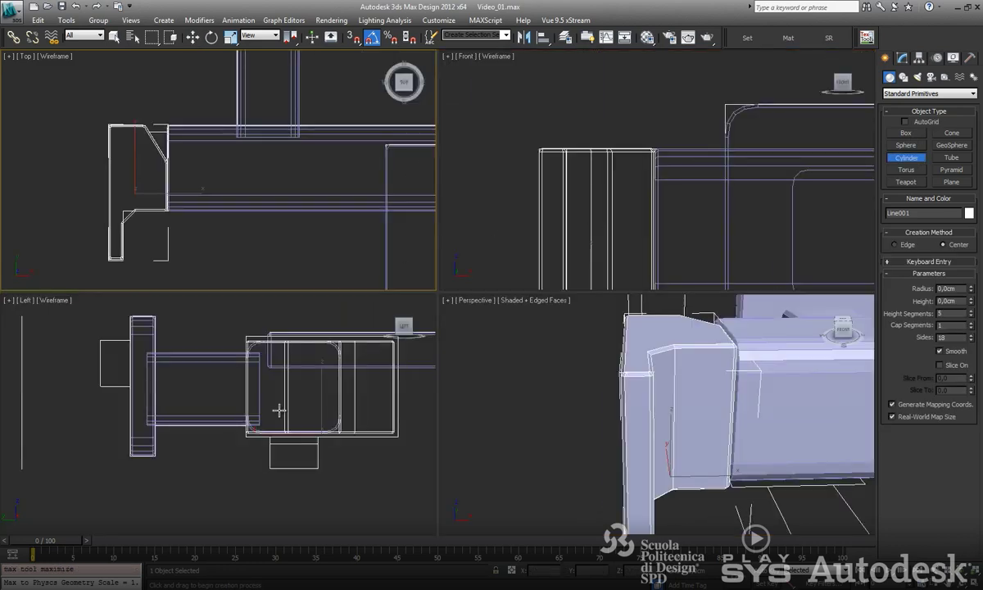
{"action": "right_click", "coordinate": [278, 409]}
{"action": "key", "text": "alt+w"}
{"action": "left_click_drag", "start_coordinate": [577, 238], "coordinate": [647, 236]}
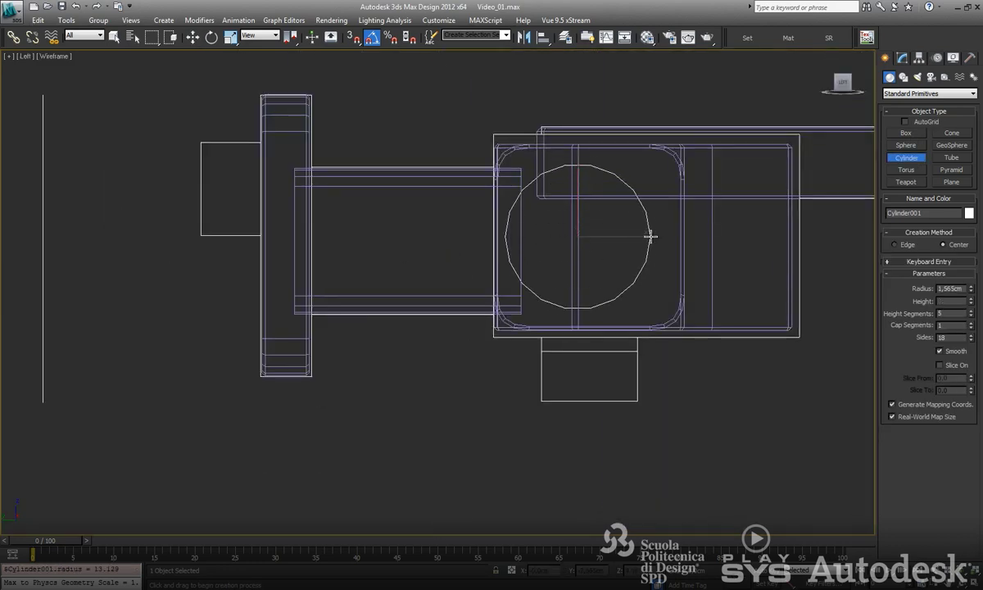
{"action": "left_click", "coordinate": [677, 127]}
Move the cylinder in Top view into position inside the housing.
{"action": "key", "text": "alt+w"}
{"action": "key", "text": "alt+w"}
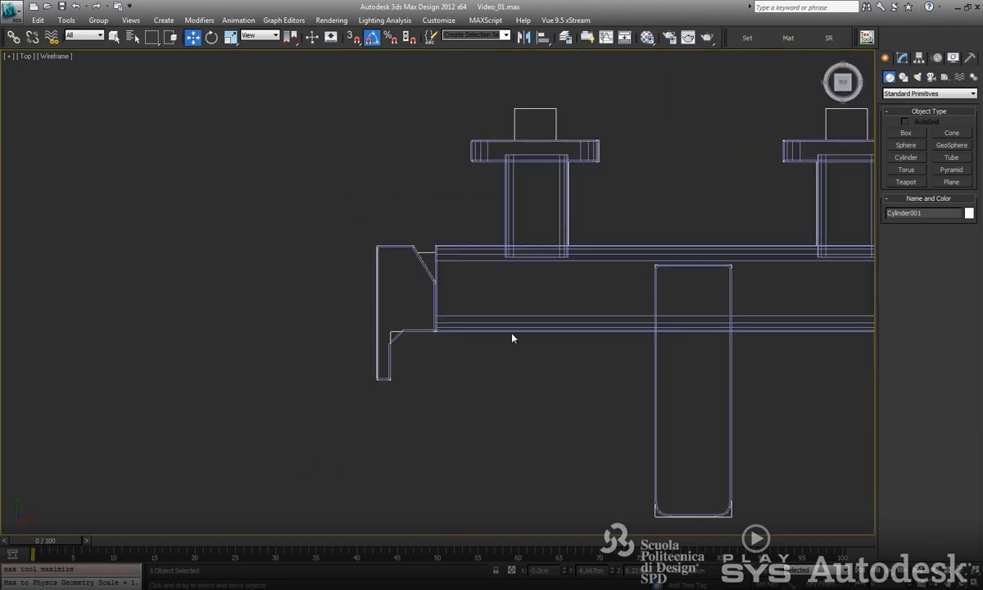
{"action": "scroll", "coordinate": [466, 340], "scroll_direction": "down", "scroll_amount": 3}
{"action": "key", "text": "w"}
{"action": "left_click_drag", "start_coordinate": [692, 283], "coordinate": [527, 288]}
{"action": "scroll", "coordinate": [526, 289], "scroll_direction": "up", "scroll_amount": 3}
{"action": "scroll", "coordinate": [492, 278], "scroll_direction": "up", "scroll_amount": 3}
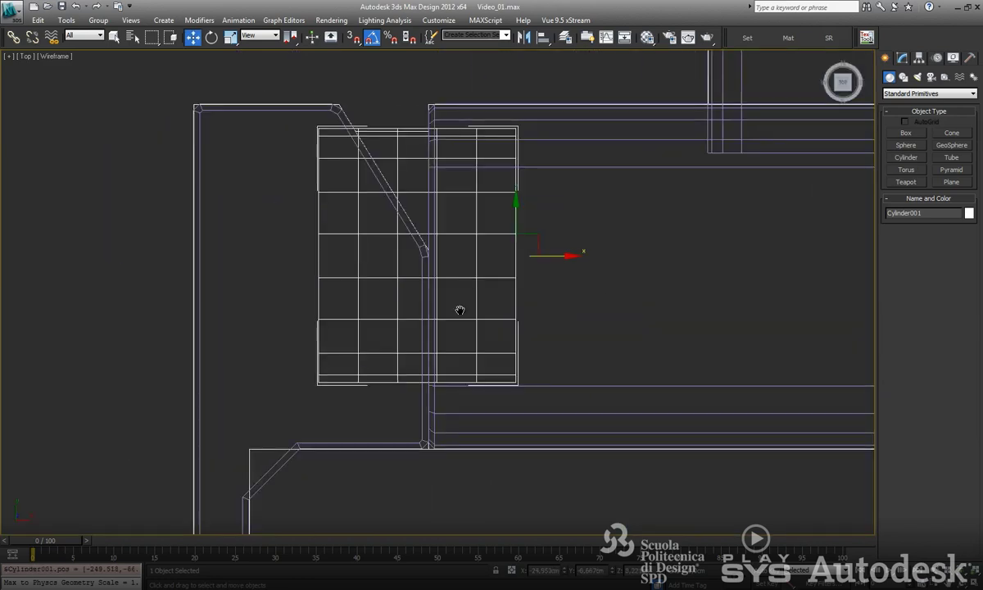
{"action": "scroll", "coordinate": [462, 268], "scroll_direction": "up", "scroll_amount": 1}
{"action": "mouse_move", "coordinate": [541, 323]}
{"action": "left_mouse_down"}
{"action": "mouse_move", "coordinate": [522, 333]}
{"action": "mouse_move", "coordinate": [524, 323]}
{"action": "left_mouse_up"}
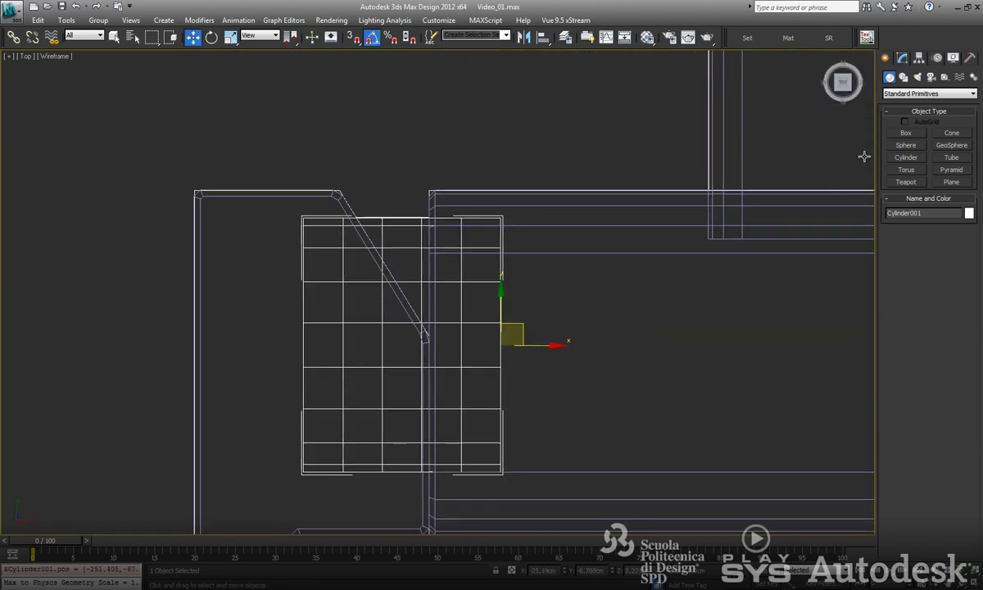
Set the cylinder to 1 height segment and 20 sides.
{"action": "left_click", "coordinate": [902, 57]}
{"action": "right_click", "coordinate": [926, 130]}
{"action": "key", "text": "Escape"}
{"action": "left_click_drag", "start_coordinate": [972, 253], "coordinate": [972, 276]}
{"action": "type", "text": "20"}
{"action": "key", "text": "Return"}
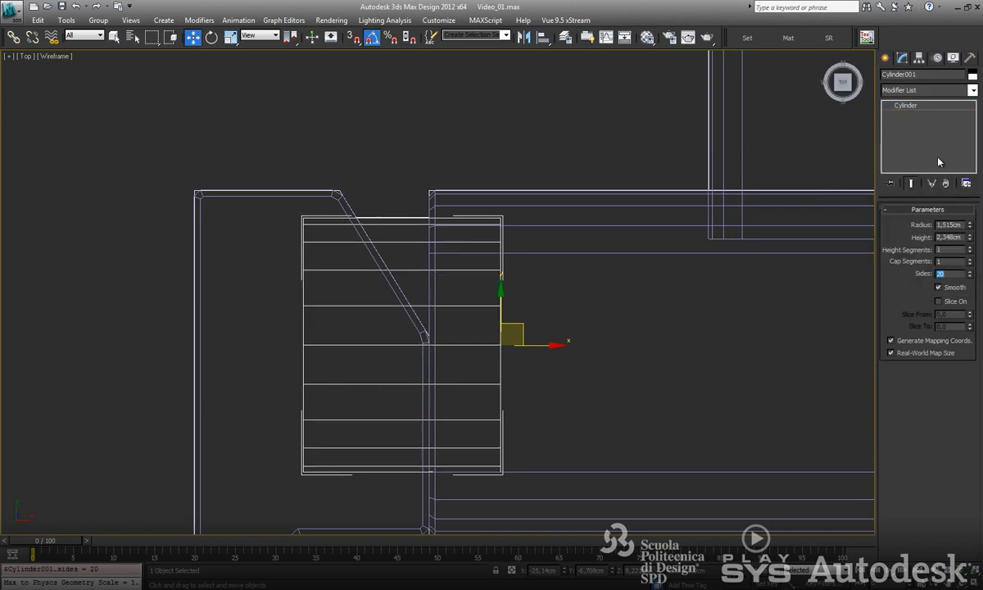
Convert the cylinder to Editable Poly and move its vertex columns inward to fit.
{"action": "right_click", "coordinate": [939, 165]}
{"action": "left_click", "coordinate": [916, 241]}
{"action": "key", "text": "1"}
{"action": "left_click_drag", "start_coordinate": [559, 193], "coordinate": [484, 496]}
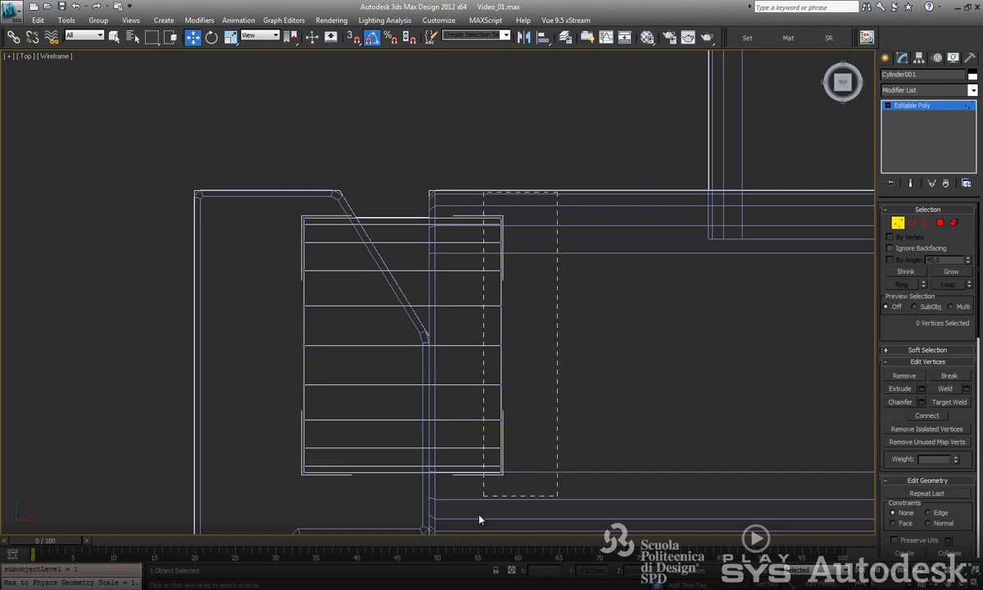
{"action": "left_click_drag", "start_coordinate": [550, 355], "coordinate": [505, 348]}
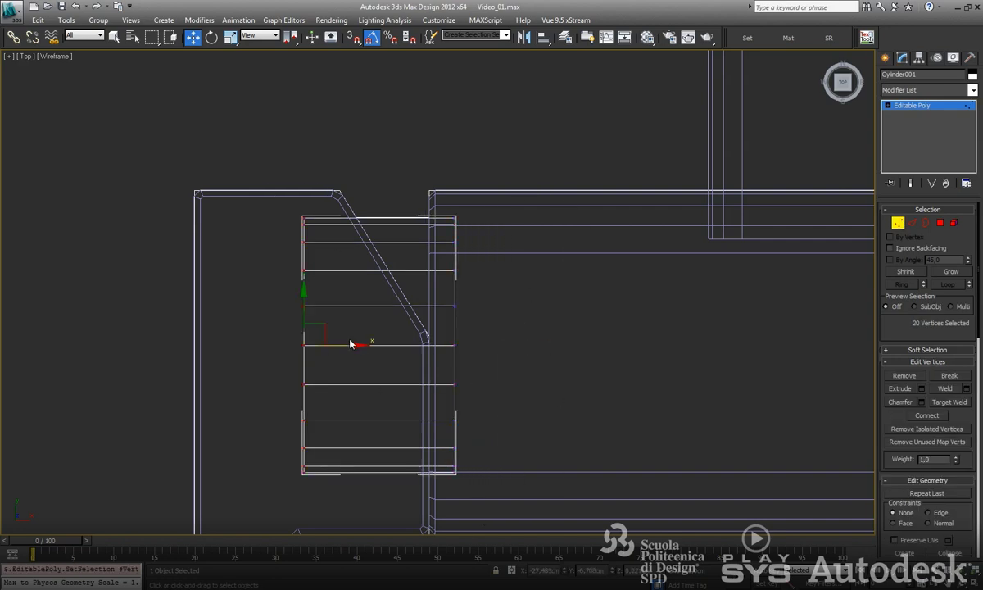
{"action": "left_click_drag", "start_coordinate": [350, 344], "coordinate": [380, 346]}
Inspect both end-cap polygons of the cylinder in the Perspective view.
{"action": "left_click", "coordinate": [940, 223]}
{"action": "key", "text": "p"}
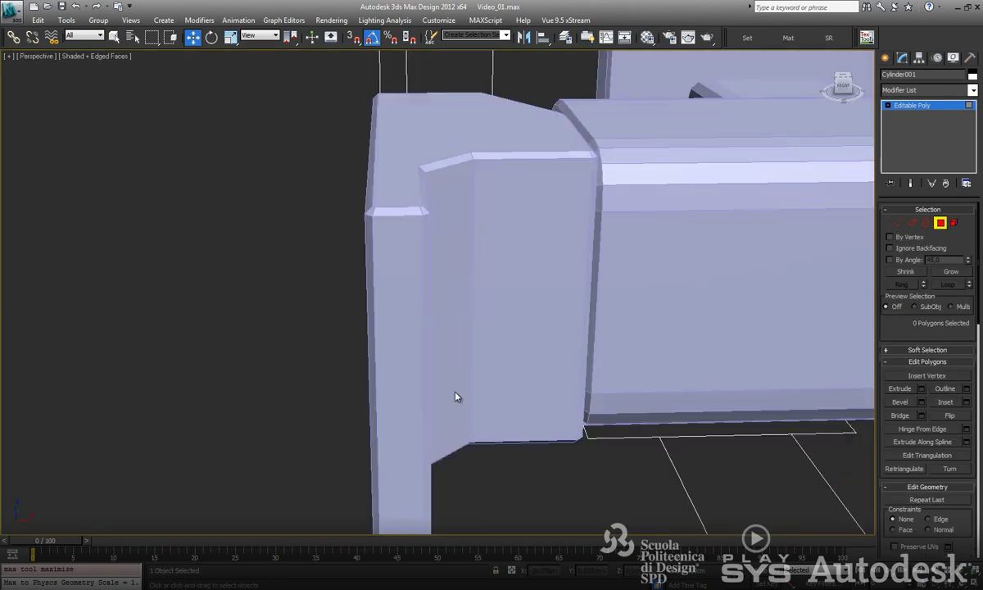
{"action": "key", "text": "F3"}
{"action": "left_click", "coordinate": [554, 298]}
{"action": "middle_click_drag", "start_coordinate": [554, 298], "coordinate": [566, 314], "text": "alt"}
{"action": "left_click", "coordinate": [633, 309]}
{"action": "mouse_move", "coordinate": [633, 309]}
{"action": "middle_mouse_down", "text": "alt"}
{"action": "mouse_move", "coordinate": [265, 323]}
{"action": "mouse_move", "coordinate": [411, 317]}
{"action": "middle_mouse_up", "text": "alt"}
{"action": "left_click", "coordinate": [589, 308]}
{"action": "left_click", "coordinate": [265, 323]}
{"action": "key", "text": "F3"}
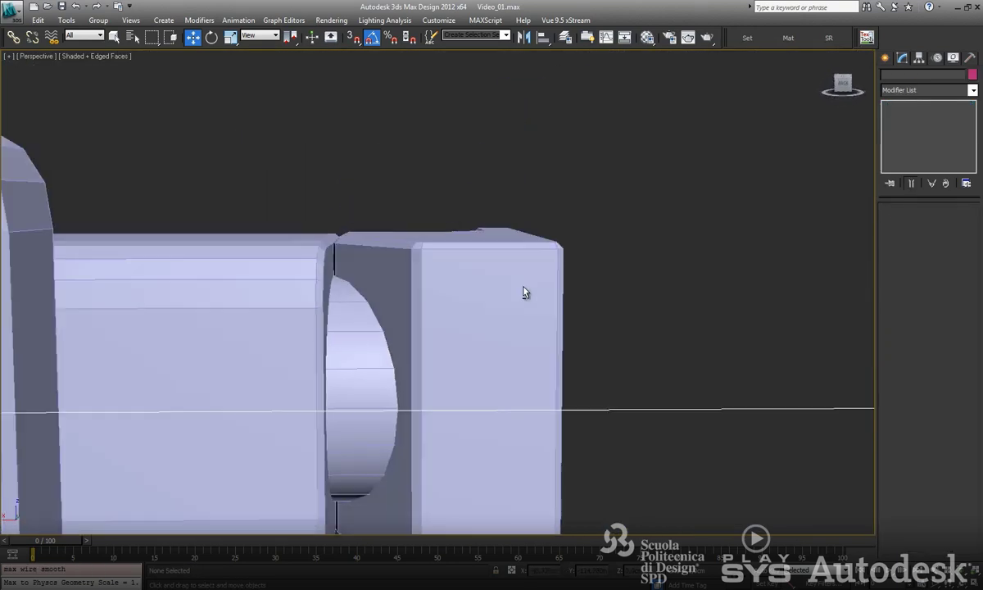
Check the cylinder's placement in the full-size Front view.
{"action": "left_click", "coordinate": [411, 317]}
{"action": "key", "text": "alt+w"}
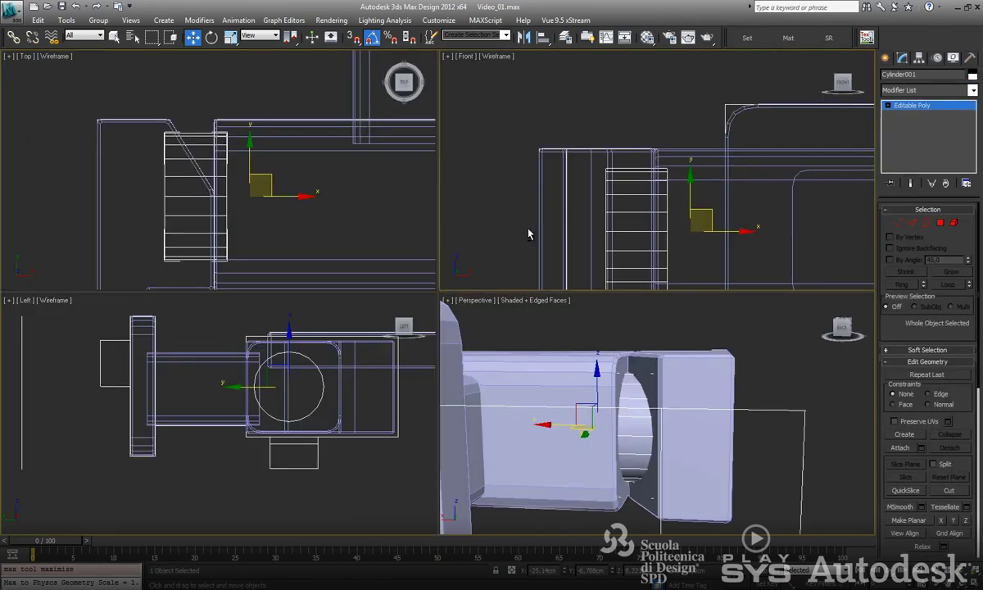
{"action": "right_click", "coordinate": [534, 206]}
{"action": "key", "text": "alt+w"}
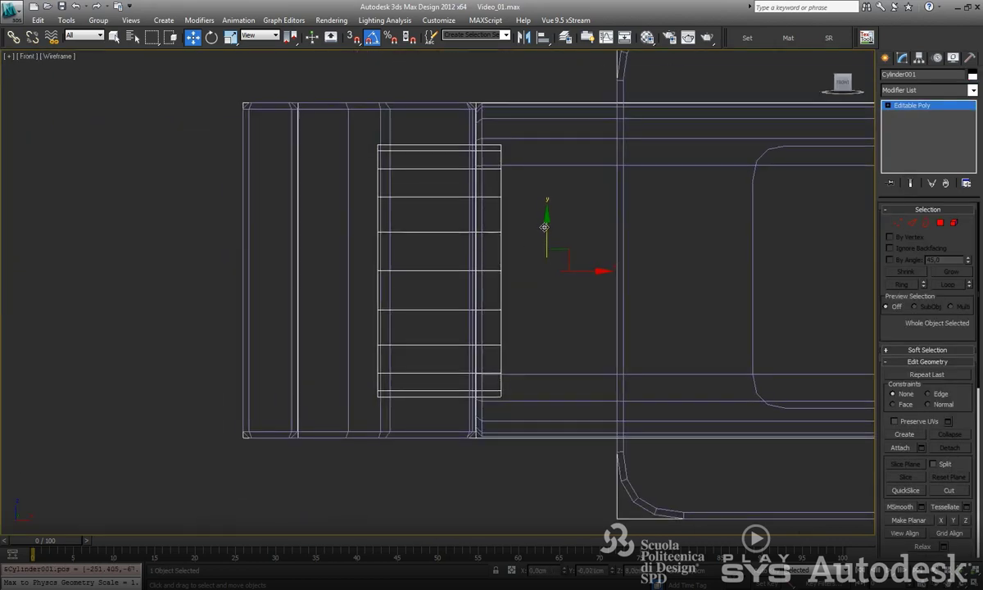
{"action": "left_click", "coordinate": [119, 318]}
{"action": "scroll", "coordinate": [119, 318], "scroll_direction": "down", "scroll_amount": 2}
{"action": "key", "text": "alt+w"}
{"action": "key", "text": "alt+w"}
Orbit and zoom to review the whole tap, ending in the full Left view.
{"action": "mouse_move", "coordinate": [555, 381]}
{"action": "middle_mouse_down", "text": "alt"}
{"action": "mouse_move", "coordinate": [481, 394]}
{"action": "mouse_move", "coordinate": [432, 361]}
{"action": "mouse_move", "coordinate": [468, 328]}
{"action": "middle_mouse_up", "text": "alt"}
{"action": "scroll", "coordinate": [481, 393], "scroll_direction": "down", "scroll_amount": 3}
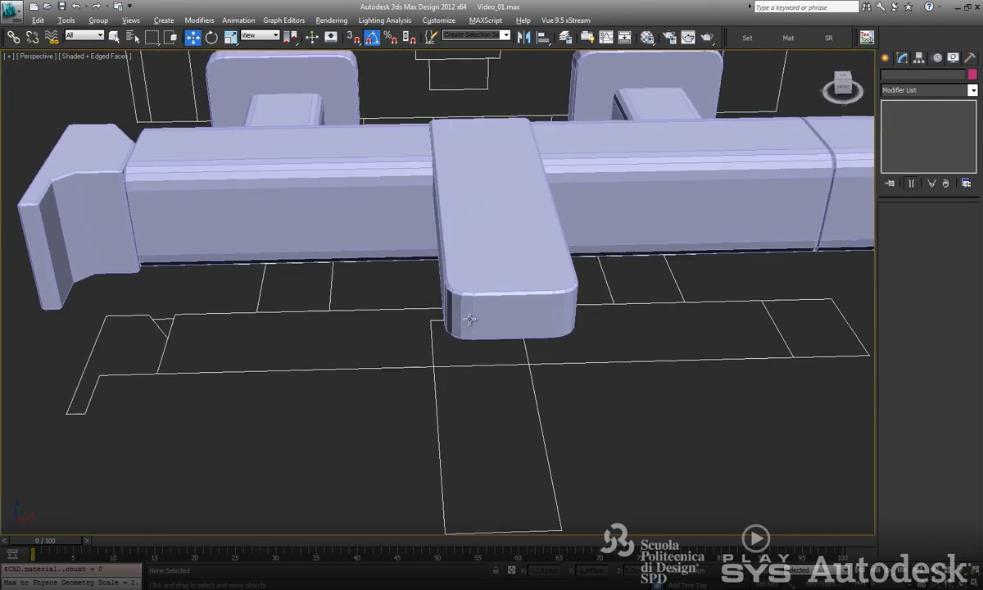
{"action": "scroll", "coordinate": [468, 329], "scroll_direction": "down", "scroll_amount": 2}
{"action": "key", "text": "alt+w"}
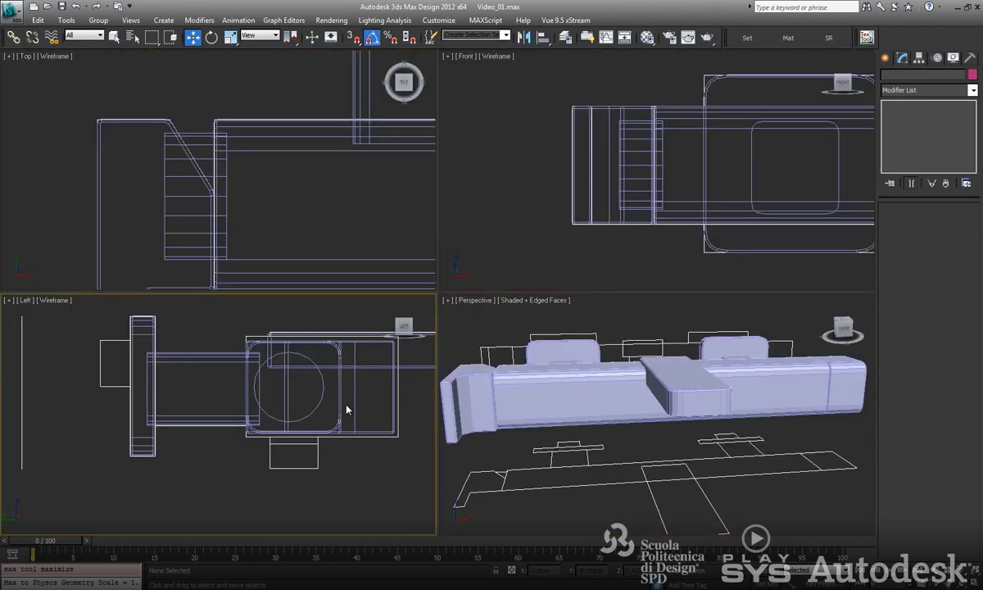
{"action": "scroll", "coordinate": [366, 407], "scroll_direction": "up", "scroll_amount": 3}
{"action": "scroll", "coordinate": [276, 384], "scroll_direction": "up", "scroll_amount": 2}
{"action": "key", "text": "alt+w"}
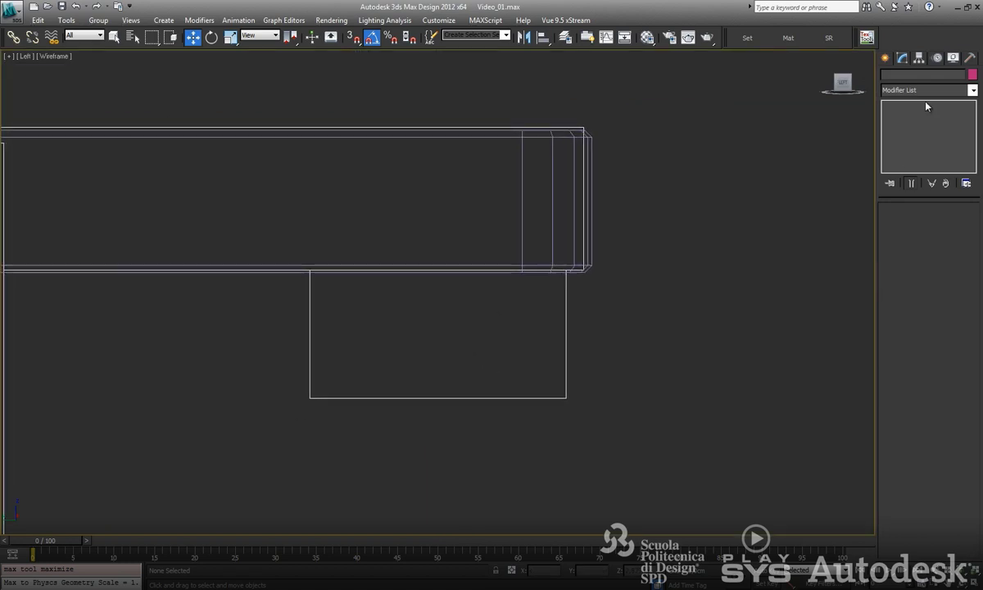
Create a second cylinder, rotate it 90°, set it flush against the beam, and shorten it to about 1.38 cm.
{"action": "left_click", "coordinate": [886, 58]}
{"action": "left_click", "coordinate": [906, 157]}
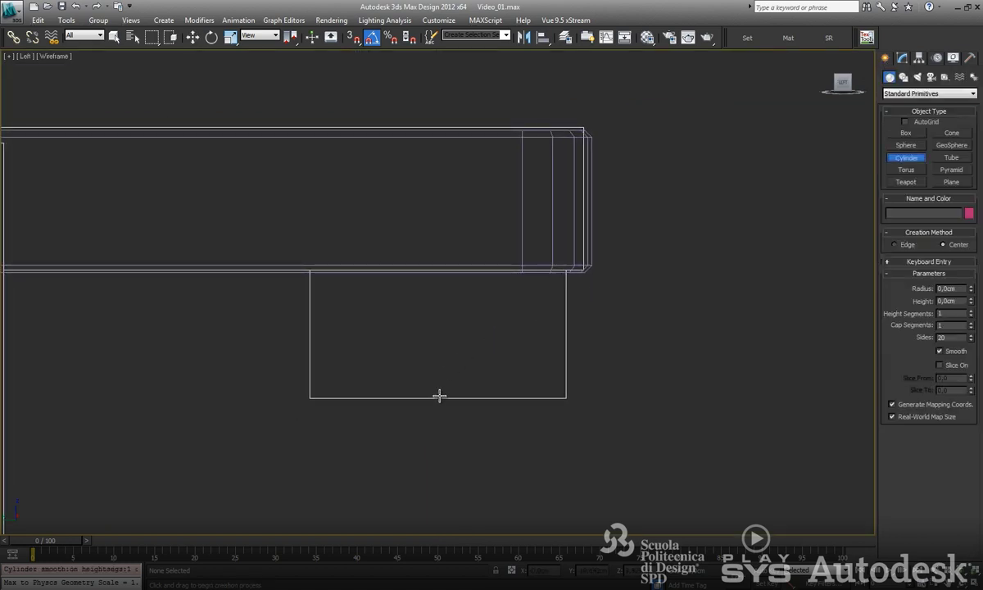
{"action": "left_click_drag", "start_coordinate": [467, 398], "coordinate": [567, 396]}
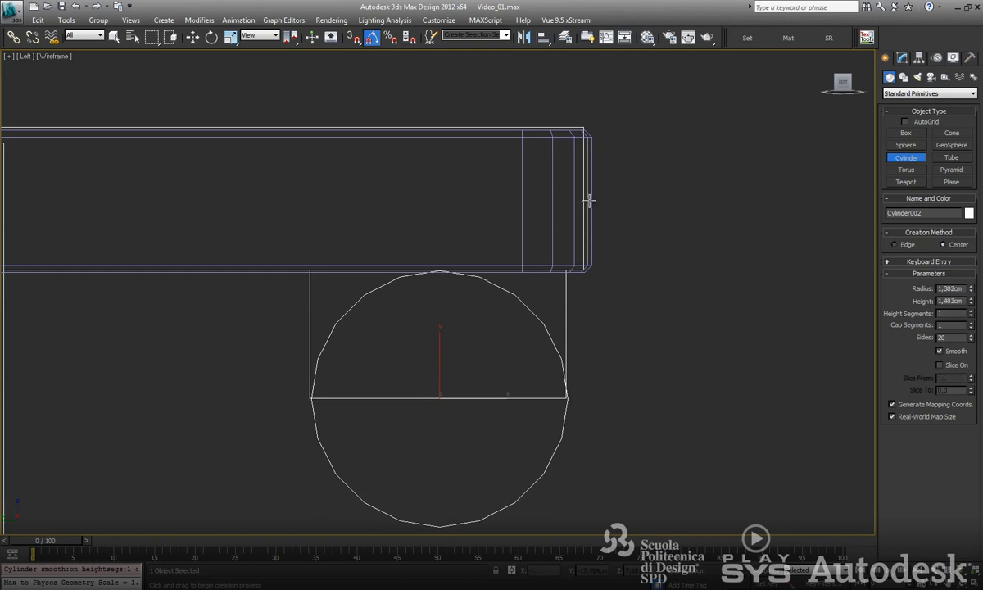
{"action": "middle_click_drag", "start_coordinate": [609, 307], "coordinate": [629, 278]}
{"action": "key", "text": "e"}
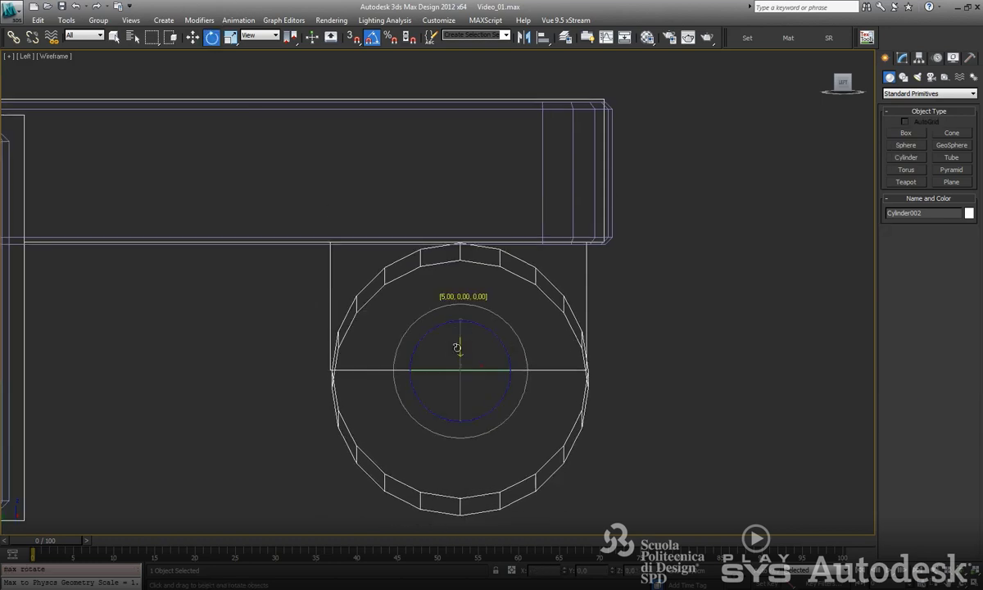
{"action": "left_click_drag", "start_coordinate": [456, 337], "coordinate": [457, 384]}
{"action": "key", "text": "w"}
{"action": "left_click_drag", "start_coordinate": [470, 342], "coordinate": [469, 212]}
{"action": "middle_click_drag", "start_coordinate": [494, 257], "coordinate": [487, 220]}
{"action": "left_click", "coordinate": [903, 58]}
{"action": "left_click_drag", "start_coordinate": [972, 240], "coordinate": [967, 257]}
Convert the new cylinder to Editable Poly and select its bottom vertices.
{"action": "right_click", "coordinate": [922, 133]}
{"action": "left_click", "coordinate": [926, 217]}
{"action": "left_click", "coordinate": [899, 223]}
{"action": "left_click_drag", "start_coordinate": [255, 285], "coordinate": [619, 360]}
{"action": "key", "text": "z"}
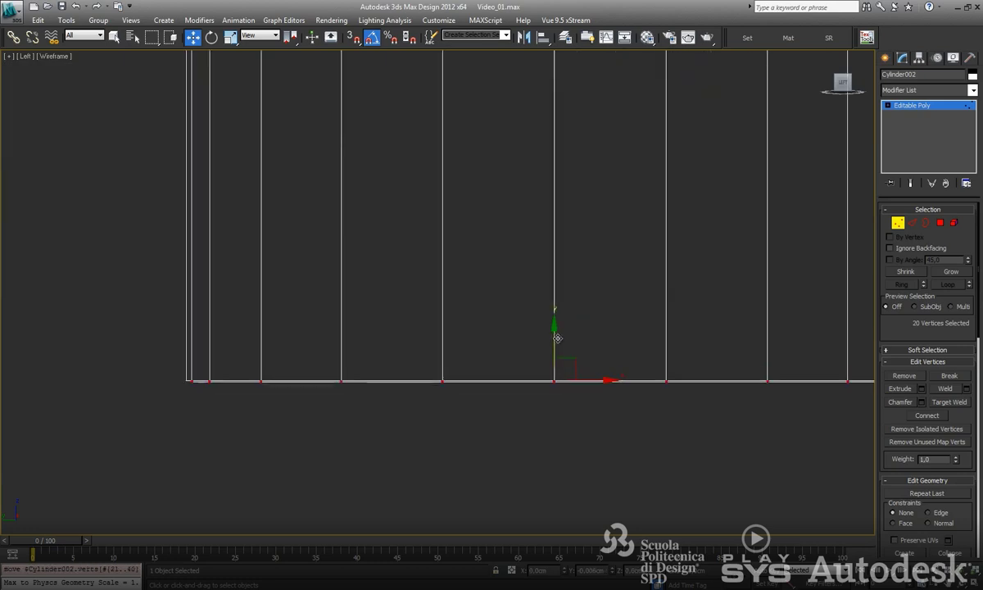
{"action": "scroll", "coordinate": [556, 338], "scroll_direction": "down", "scroll_amount": 2}
{"action": "key", "text": "1"}
{"action": "key", "text": "alt+w"}
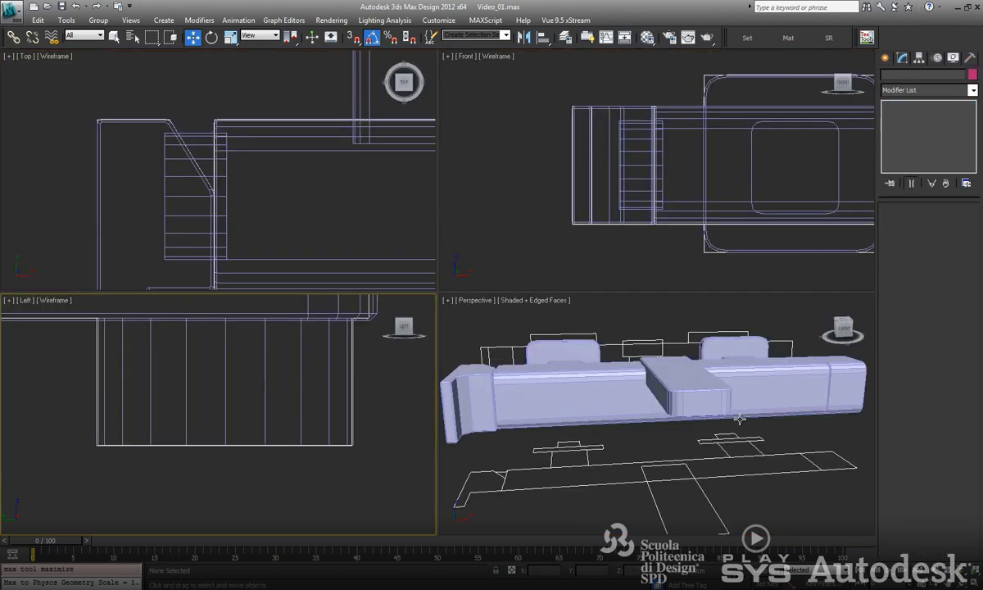
In Top view, shift the cylinder left so it sits centred under the spout end.
{"action": "left_click", "coordinate": [583, 373]}
{"action": "key", "text": "alt+w"}
{"action": "scroll", "coordinate": [770, 250], "scroll_direction": "up", "scroll_amount": 3}
{"action": "left_click", "coordinate": [798, 228]}
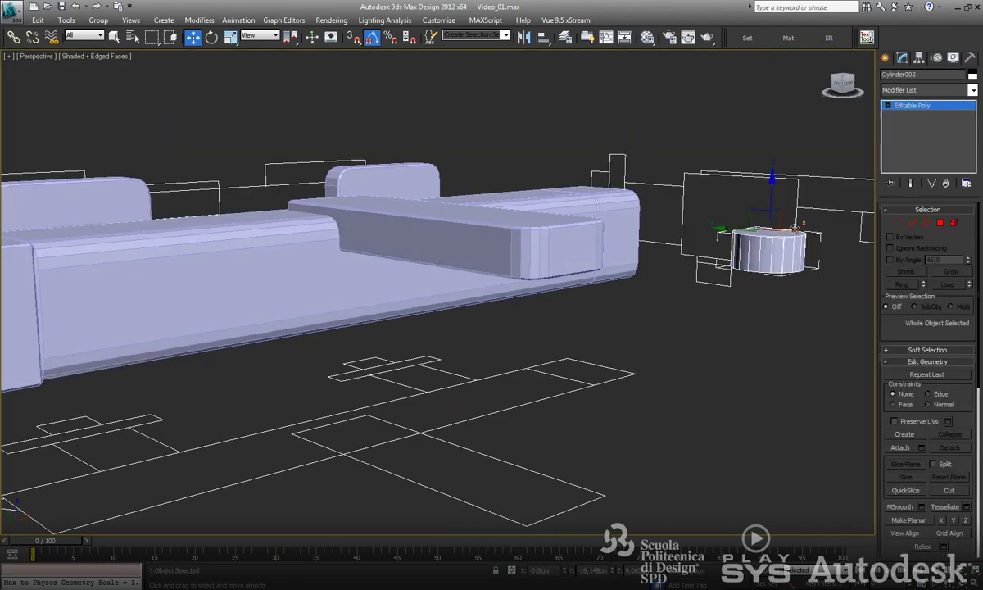
{"action": "key", "text": "z"}
{"action": "key", "text": "alt+w"}
{"action": "key", "text": "alt+w"}
{"action": "key", "text": "z"}
{"action": "left_click_drag", "start_coordinate": [492, 254], "coordinate": [465, 251]}
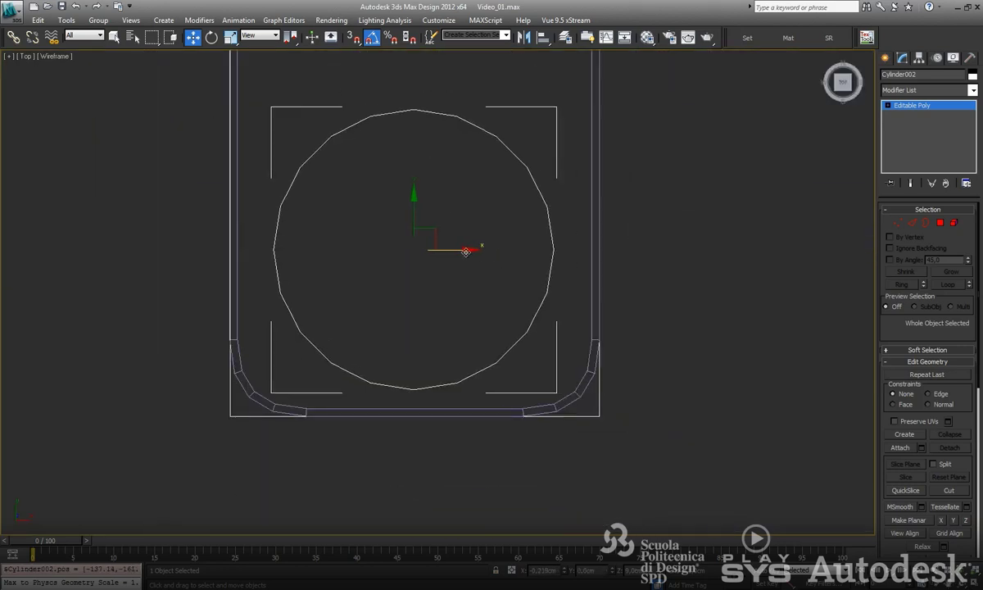
Select the cylinder's bottom face and inset a ring about 0.45 cm wide.
{"action": "key", "text": "alt+w"}
{"action": "key", "text": "alt+w"}
{"action": "key", "text": "z"}
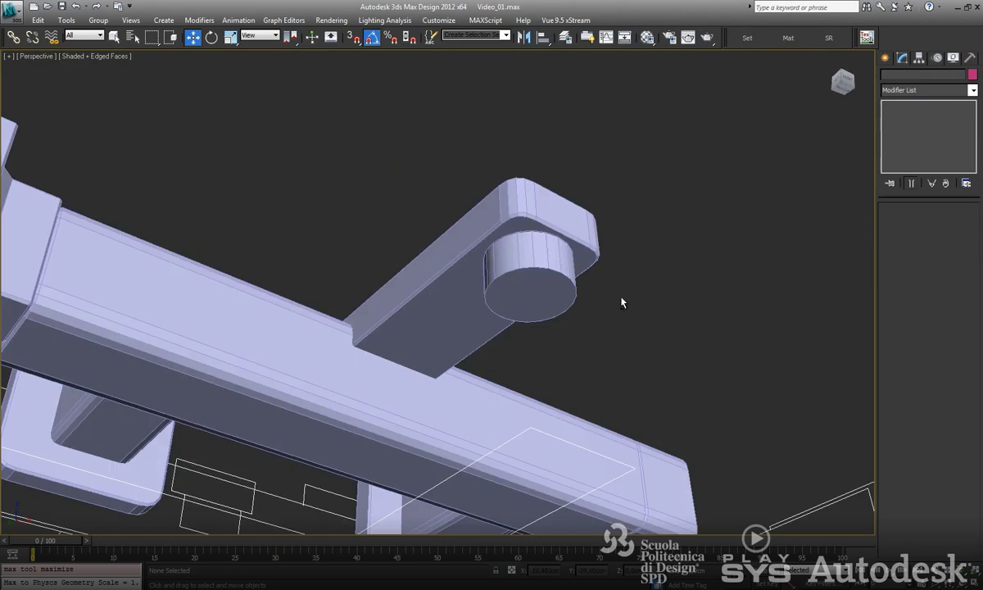
{"action": "middle_click_drag", "start_coordinate": [570, 282], "coordinate": [525, 322], "text": "alt"}
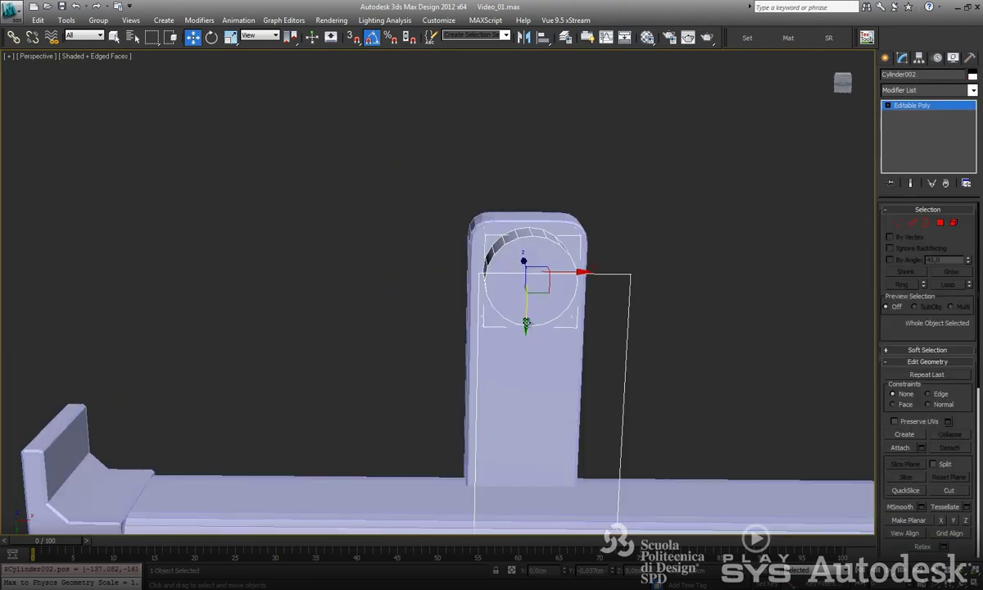
{"action": "left_click", "coordinate": [939, 223]}
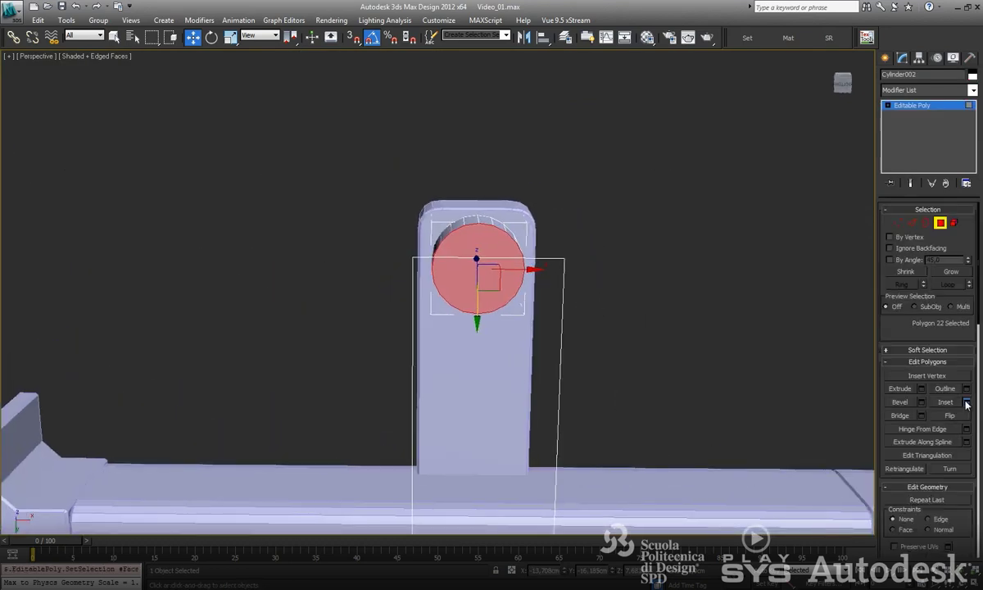
{"action": "left_click", "coordinate": [967, 402]}
{"action": "left_click_drag", "start_coordinate": [455, 318], "coordinate": [456, 291]}
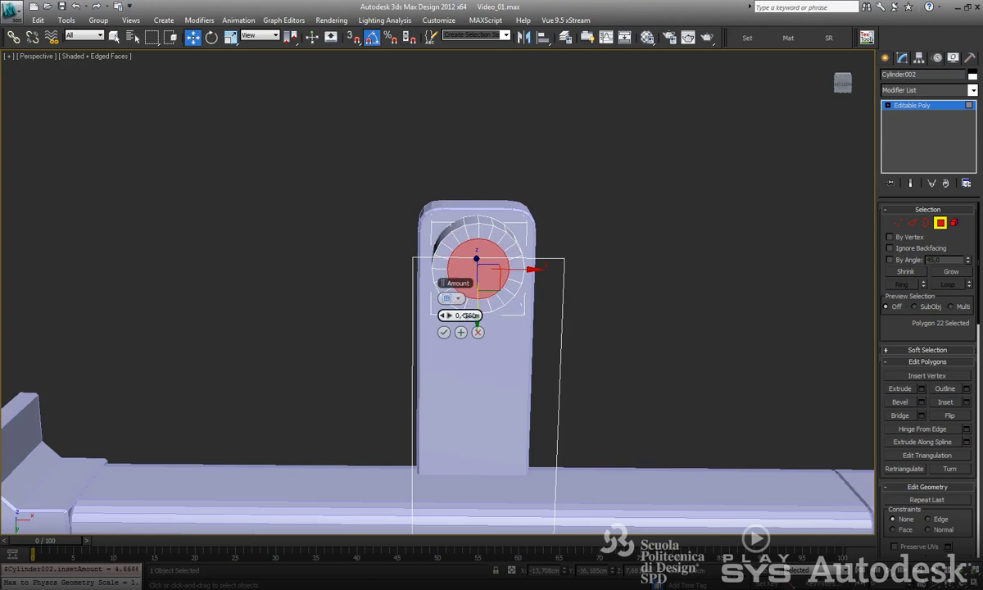
Commit the inset and extrude the inner face with negative height to recess it.
{"action": "left_click", "coordinate": [444, 332]}
{"action": "scroll", "coordinate": [542, 309], "scroll_direction": "up", "scroll_amount": 2}
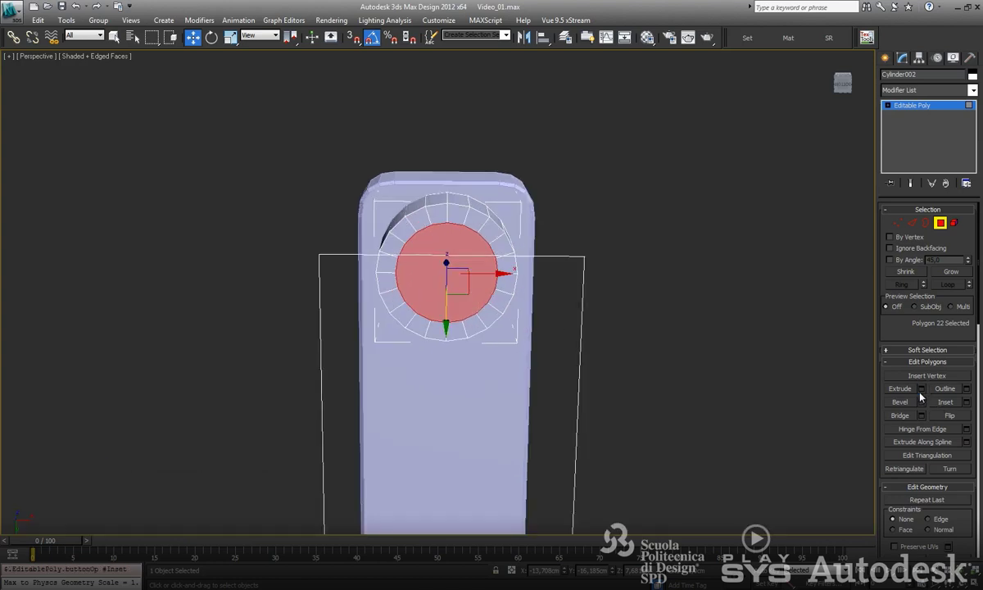
{"action": "left_click", "coordinate": [921, 390]}
{"action": "left_click_drag", "start_coordinate": [451, 318], "coordinate": [368, 316]}
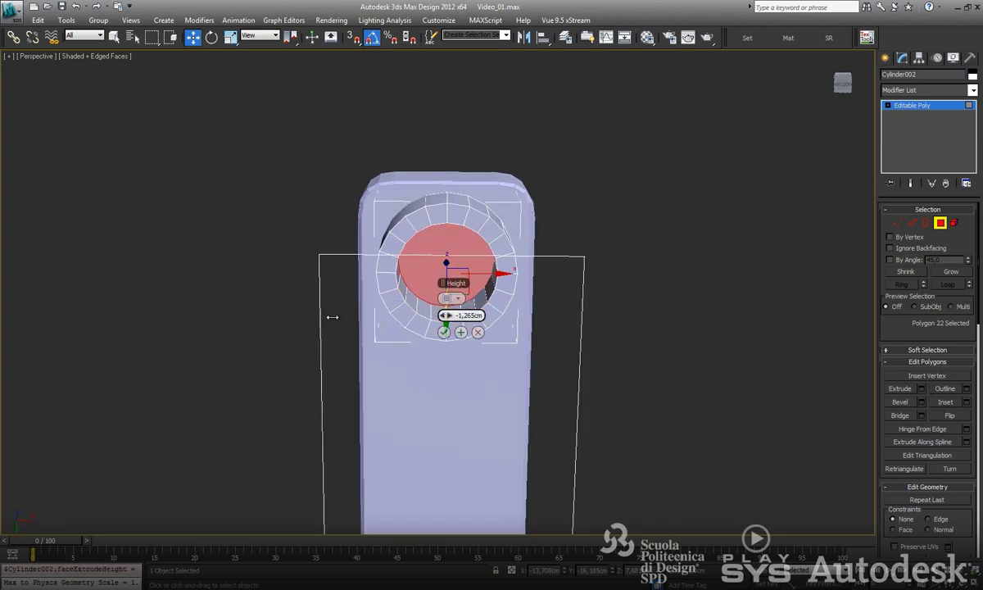
{"action": "middle_click_drag", "start_coordinate": [597, 322], "coordinate": [544, 364], "text": "alt"}
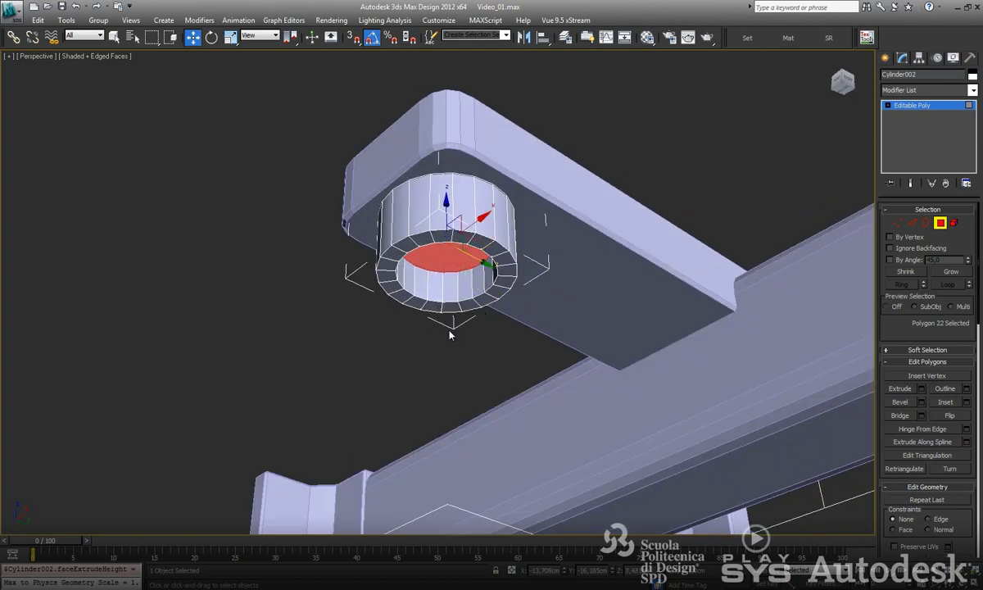
Select the edge loops around the cylinder's bottom rim using Loop.
{"action": "left_click", "coordinate": [911, 226]}
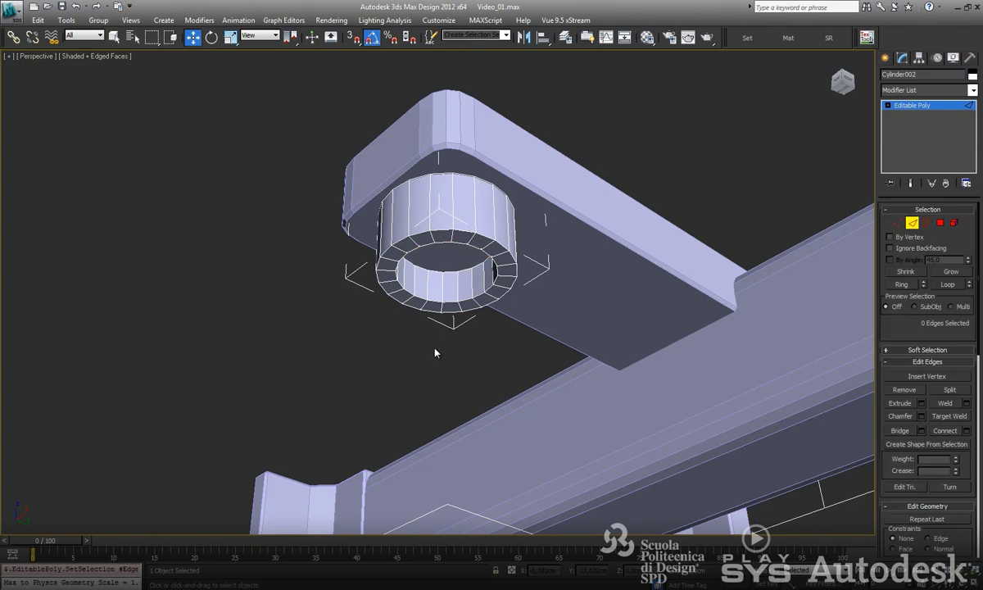
{"action": "middle_click_drag", "start_coordinate": [449, 274], "coordinate": [644, 326], "text": "alt"}
{"action": "left_click_drag", "start_coordinate": [644, 325], "coordinate": [276, 164]}
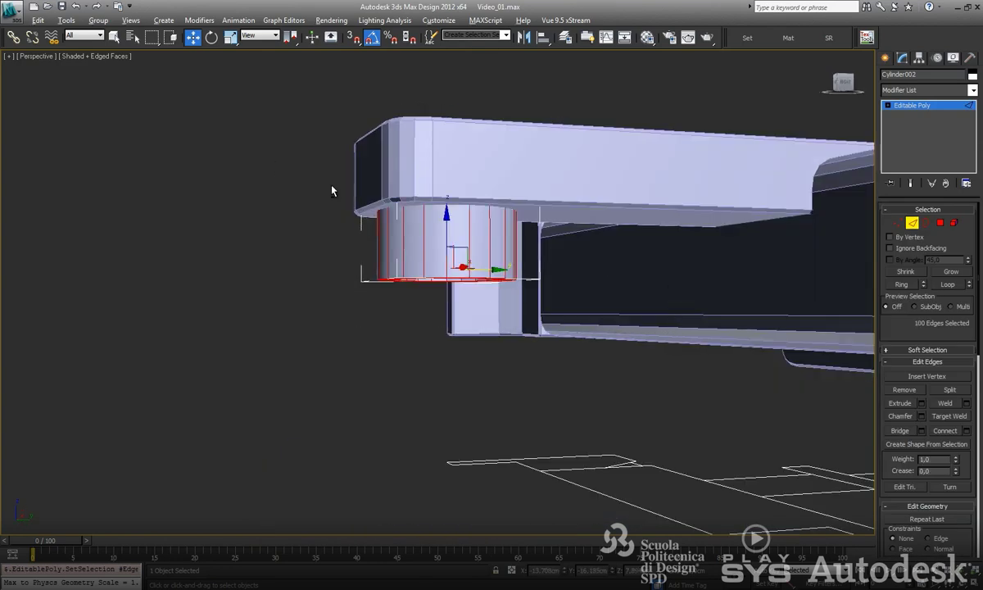
{"action": "mouse_move", "coordinate": [276, 165]}
{"action": "middle_mouse_down", "text": "alt"}
{"action": "mouse_move", "coordinate": [417, 292]}
{"action": "mouse_move", "coordinate": [452, 270]}
{"action": "middle_mouse_up", "text": "alt"}
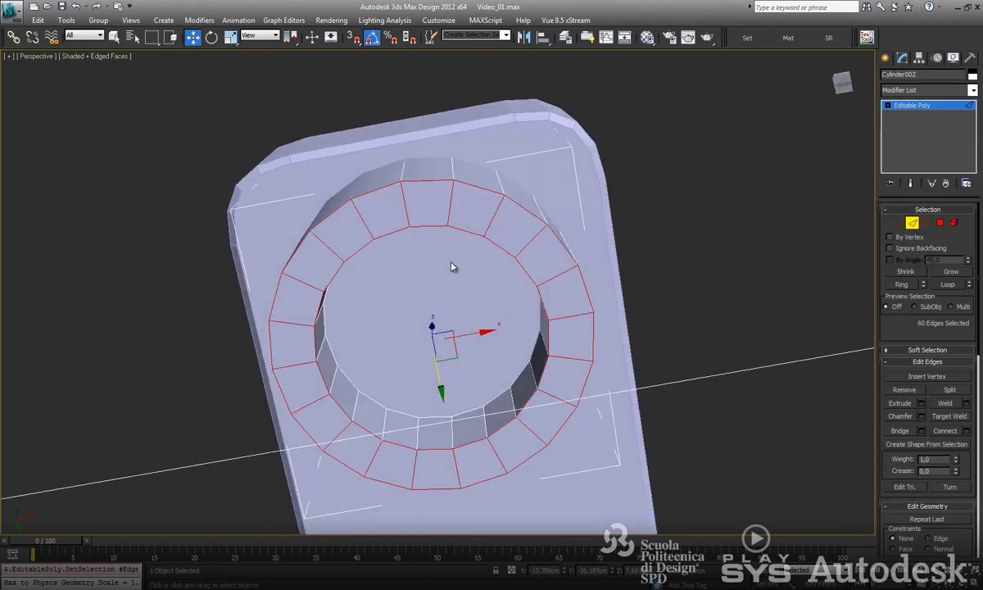
{"action": "left_click", "coordinate": [427, 181]}
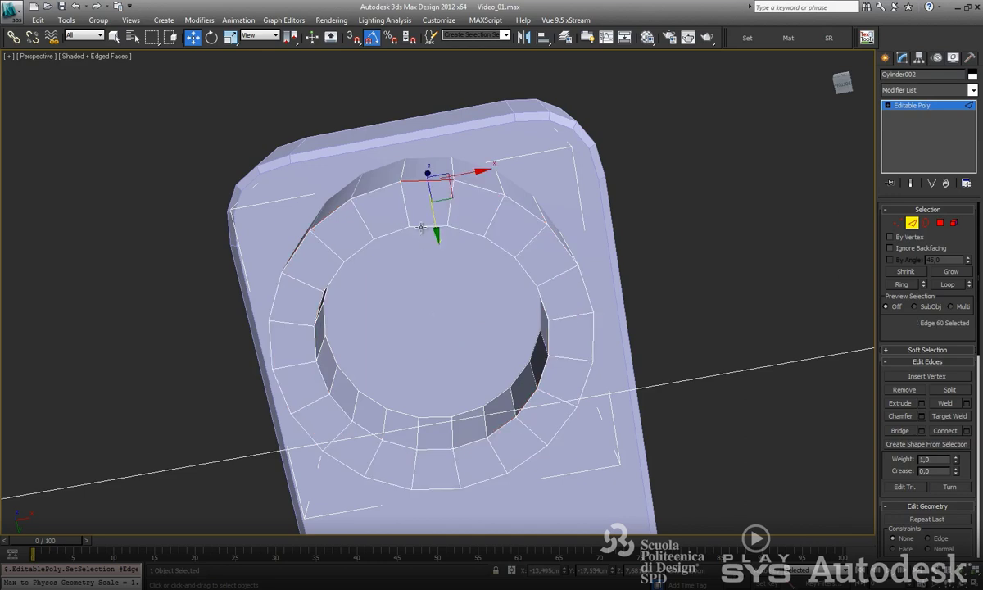
{"action": "left_click", "coordinate": [940, 284]}
{"action": "middle_click_drag", "start_coordinate": [687, 366], "coordinate": [702, 371], "text": "alt"}
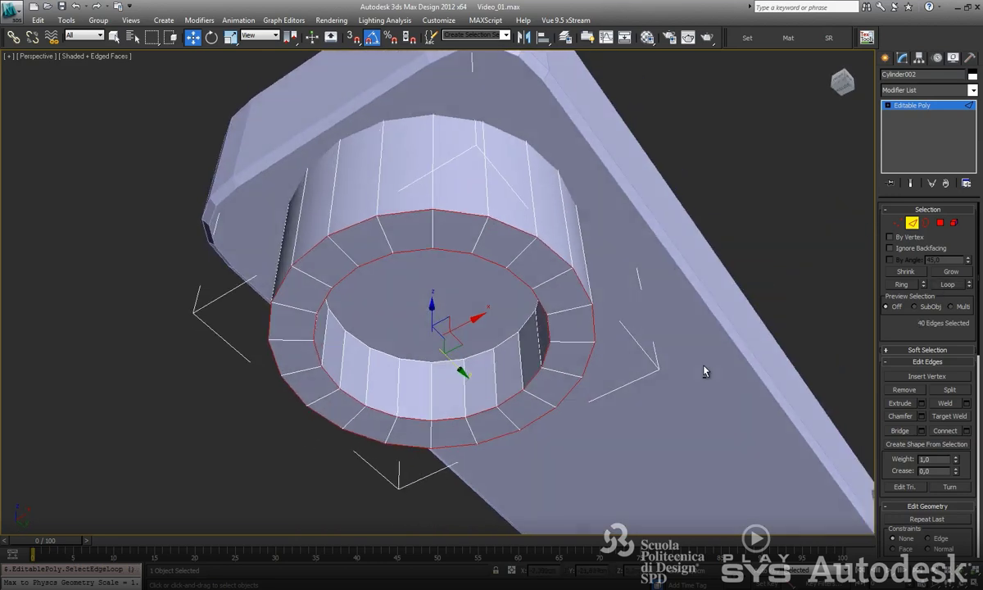
Chamfer the rim edge loops by about 0.022 cm.
{"action": "left_click", "coordinate": [924, 417]}
{"action": "left_click", "coordinate": [479, 349]}
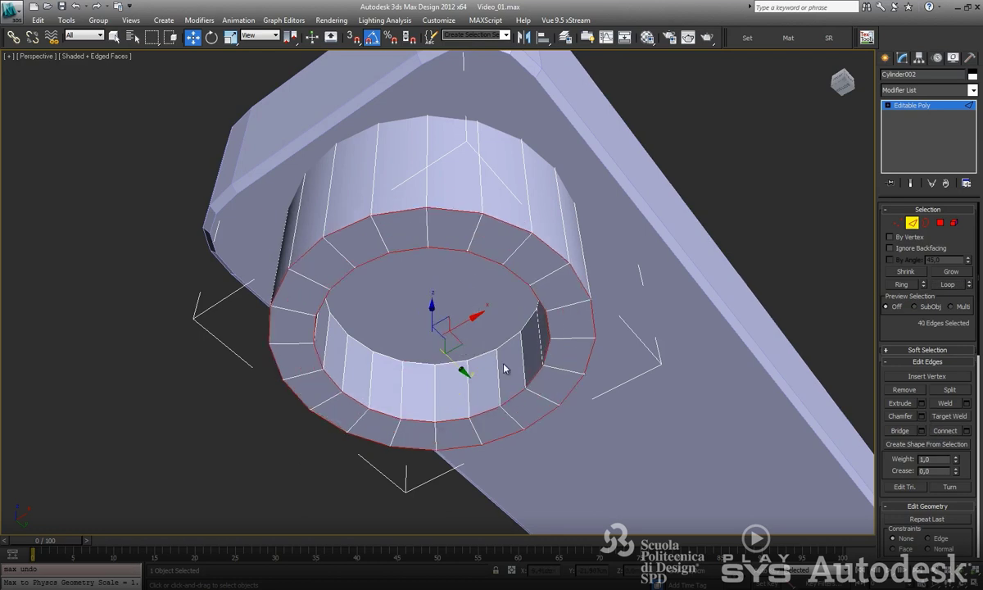
{"action": "left_click", "coordinate": [921, 416]}
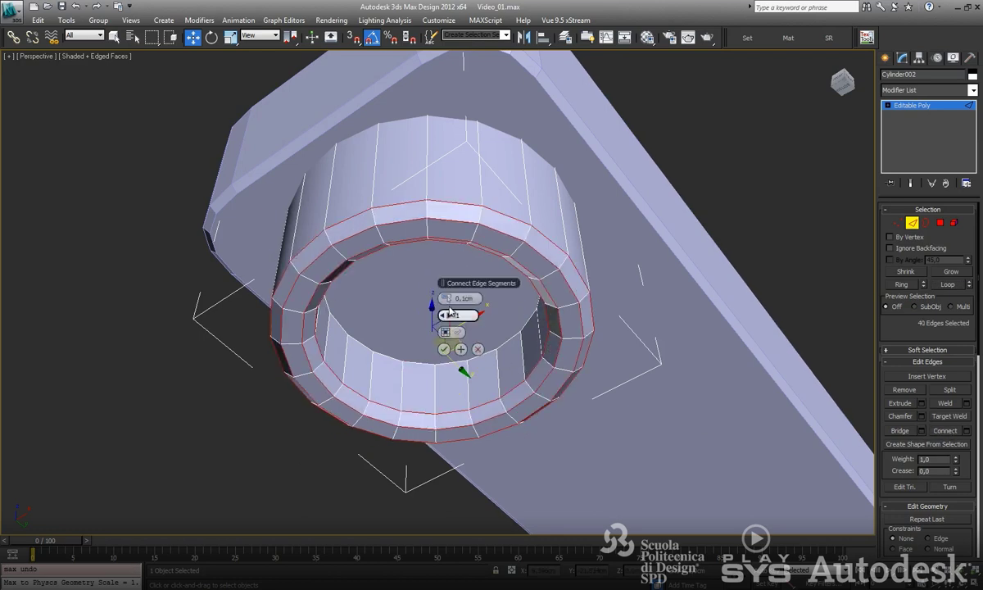
{"action": "left_click_drag", "start_coordinate": [447, 297], "coordinate": [446, 300]}
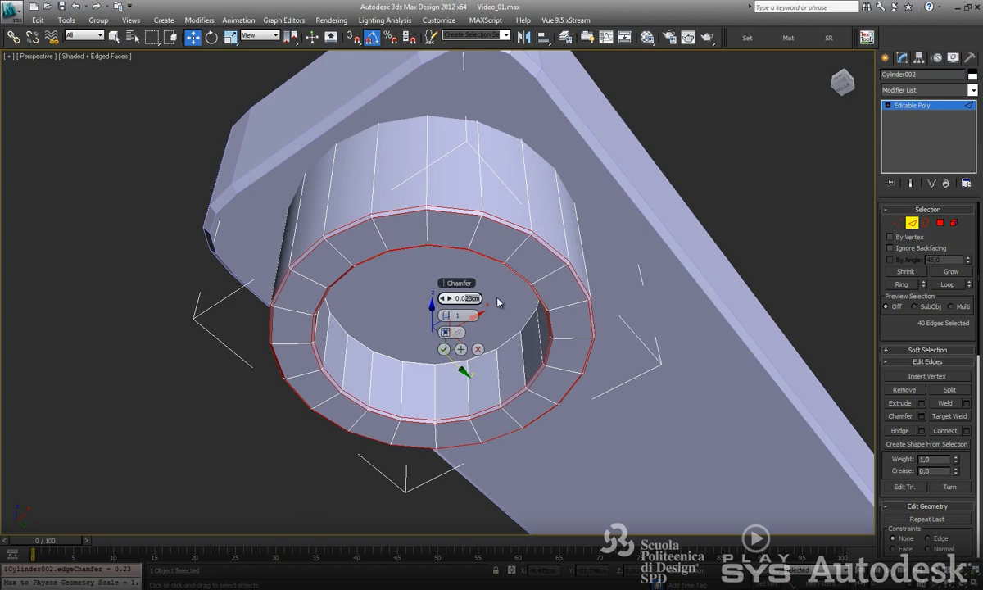
{"action": "left_click", "coordinate": [443, 349]}
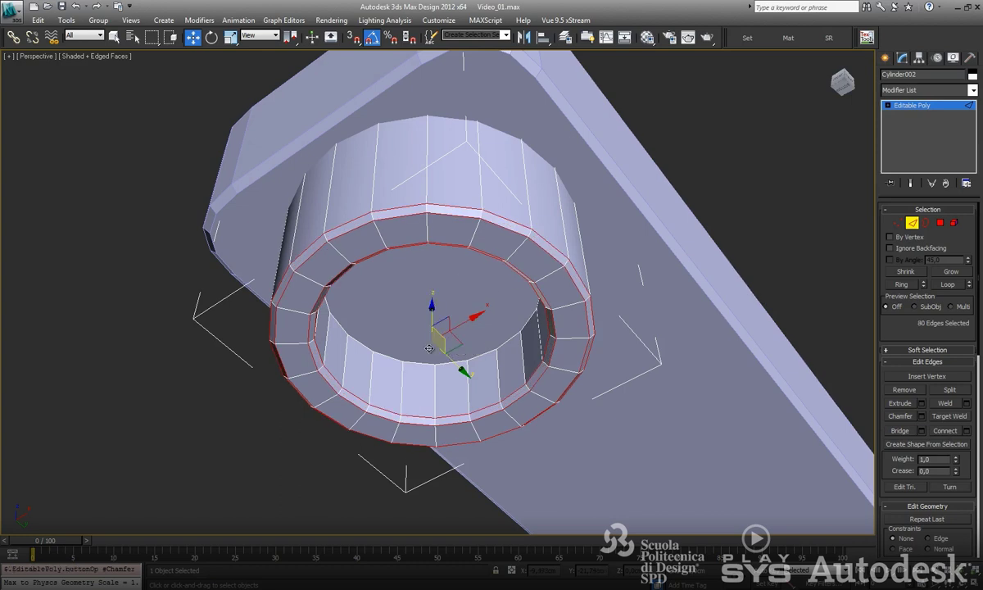
{"action": "left_click", "coordinate": [912, 223]}
{"action": "middle_click_drag", "start_coordinate": [492, 287], "coordinate": [412, 306], "text": "alt"}
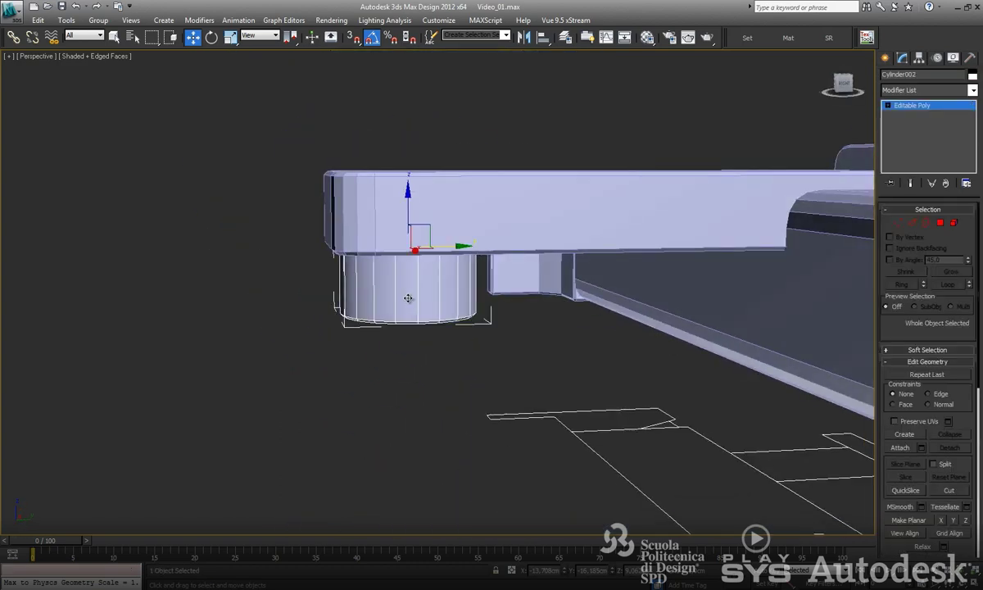
Create a new cylinder about 1 cm in radius in the Left view below the tap.
{"action": "key", "text": "t"}
{"action": "scroll", "coordinate": [369, 377], "scroll_direction": "down", "scroll_amount": 4}
{"action": "middle_click_drag", "start_coordinate": [481, 303], "coordinate": [387, 403]}
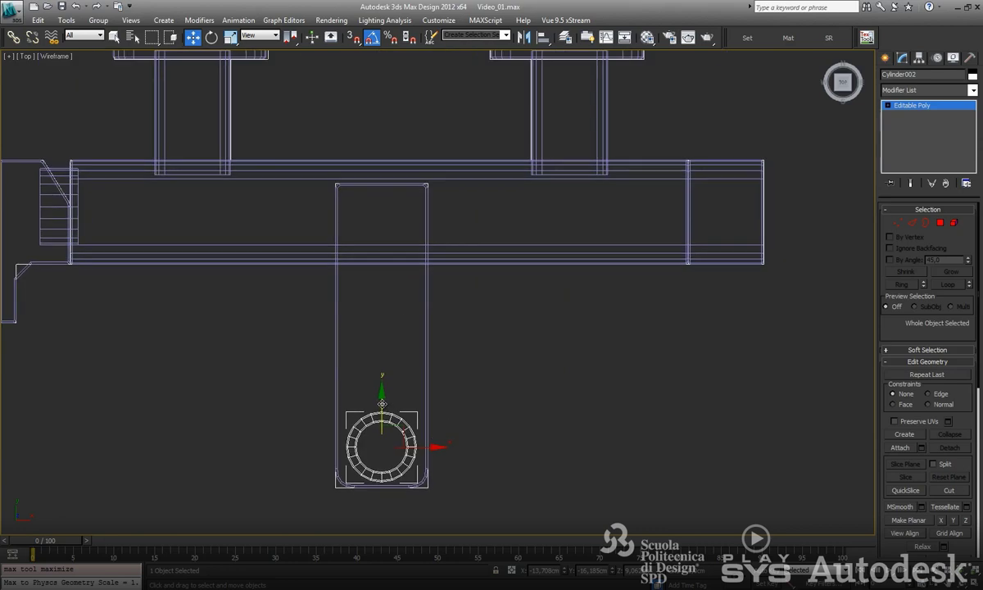
{"action": "key", "text": "alt+w"}
{"action": "key", "text": "alt+w"}
{"action": "scroll", "coordinate": [522, 384], "scroll_direction": "down", "scroll_amount": 3}
{"action": "middle_click_drag", "start_coordinate": [720, 344], "coordinate": [560, 307]}
{"action": "scroll", "coordinate": [700, 303], "scroll_direction": "up", "scroll_amount": 2}
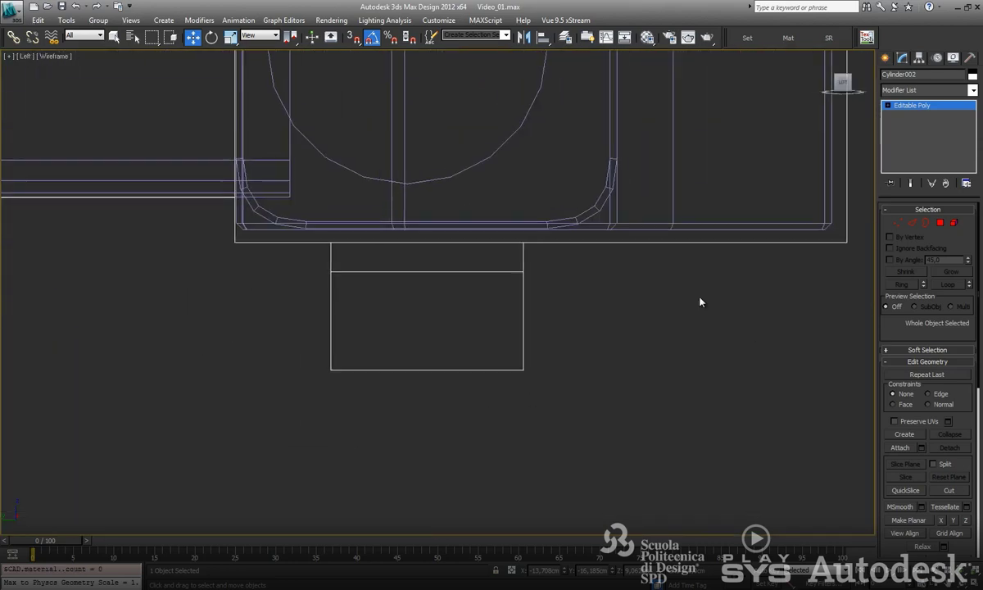
{"action": "left_click", "coordinate": [889, 59]}
{"action": "left_click", "coordinate": [908, 157]}
{"action": "left_click_drag", "start_coordinate": [430, 353], "coordinate": [530, 350]}
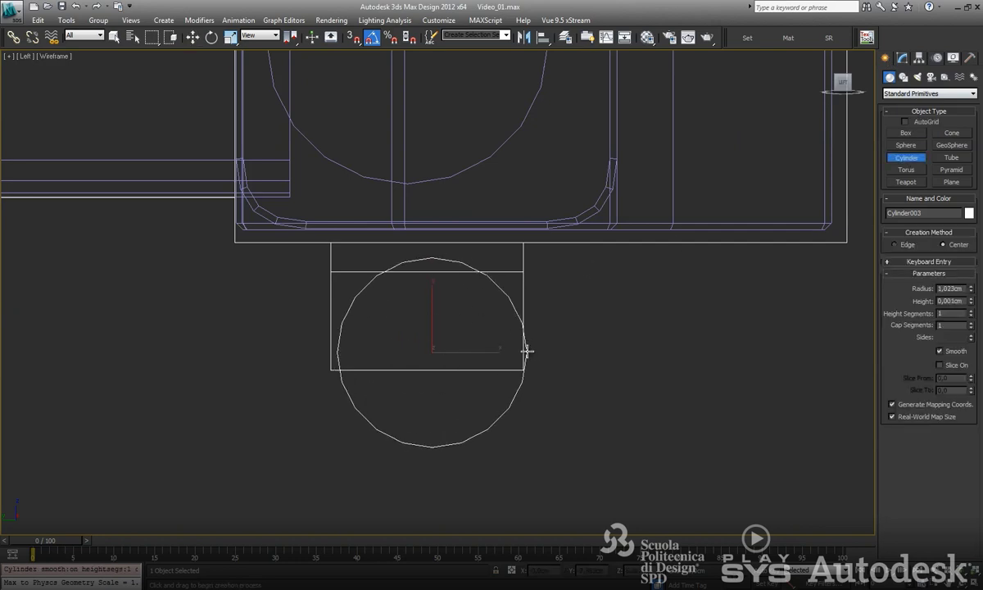
{"action": "left_click", "coordinate": [547, 275]}
Turn Cylinder003 on its side, convert it to Editable Poly, and pull its bottom vertices down to the box bottom.
{"action": "scroll", "coordinate": [485, 325], "scroll_direction": "up", "scroll_amount": 3}
{"action": "key", "text": "e"}
{"action": "mouse_move", "coordinate": [483, 367]}
{"action": "left_mouse_down"}
{"action": "mouse_move", "coordinate": [492, 184]}
{"action": "mouse_move", "coordinate": [476, 128]}
{"action": "left_mouse_up"}
{"action": "key", "text": "w"}
{"action": "left_click", "coordinate": [901, 57]}
{"action": "right_click", "coordinate": [911, 104]}
{"action": "left_click", "coordinate": [920, 221]}
{"action": "key", "text": "1"}
{"action": "left_click_drag", "start_coordinate": [480, 255], "coordinate": [479, 345]}
Connect the cylinder's edges with pinch to add two close edge loops around its middle.
{"action": "key", "text": "alt+w"}
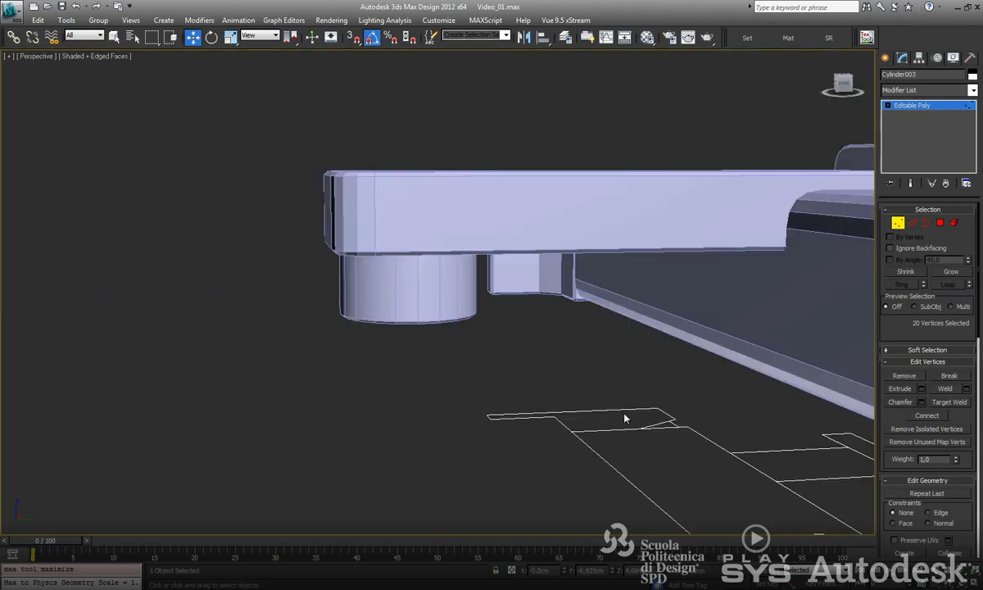
{"action": "key", "text": "z"}
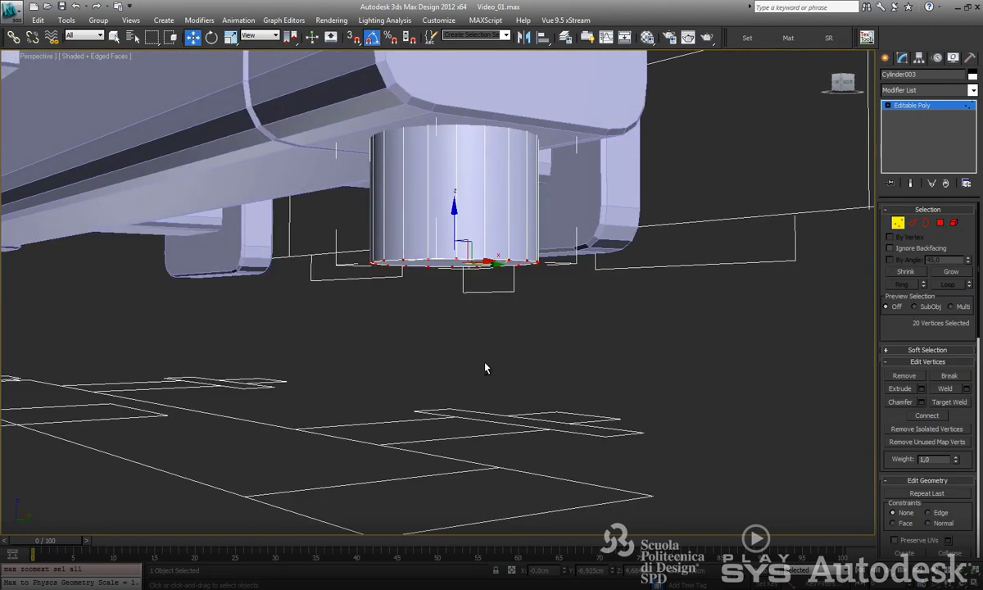
{"action": "key", "text": "alt+w"}
{"action": "right_click", "coordinate": [263, 399]}
{"action": "key", "text": "alt+w"}
{"action": "key", "text": "2"}
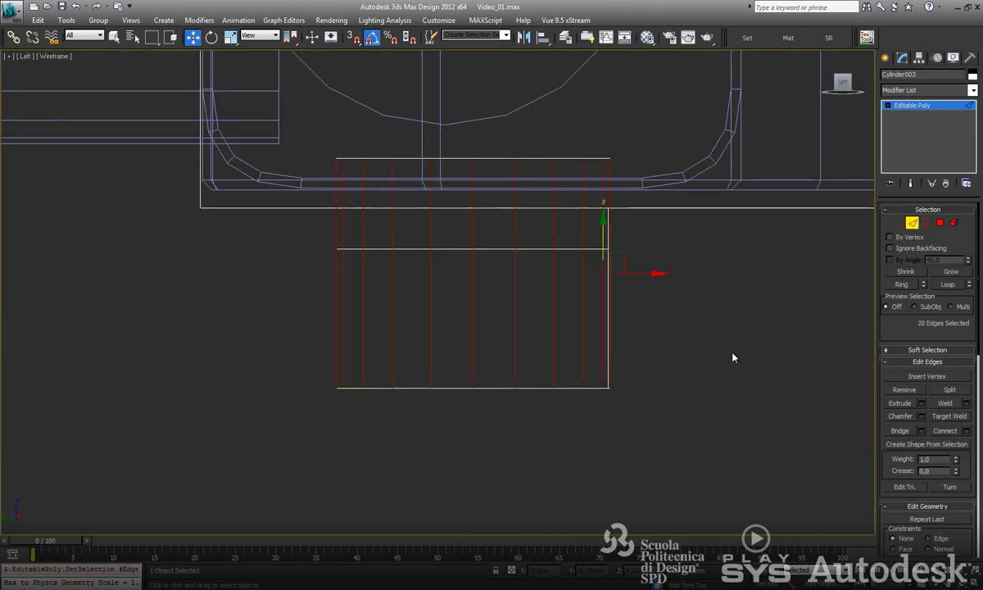
{"action": "left_click", "coordinate": [967, 431]}
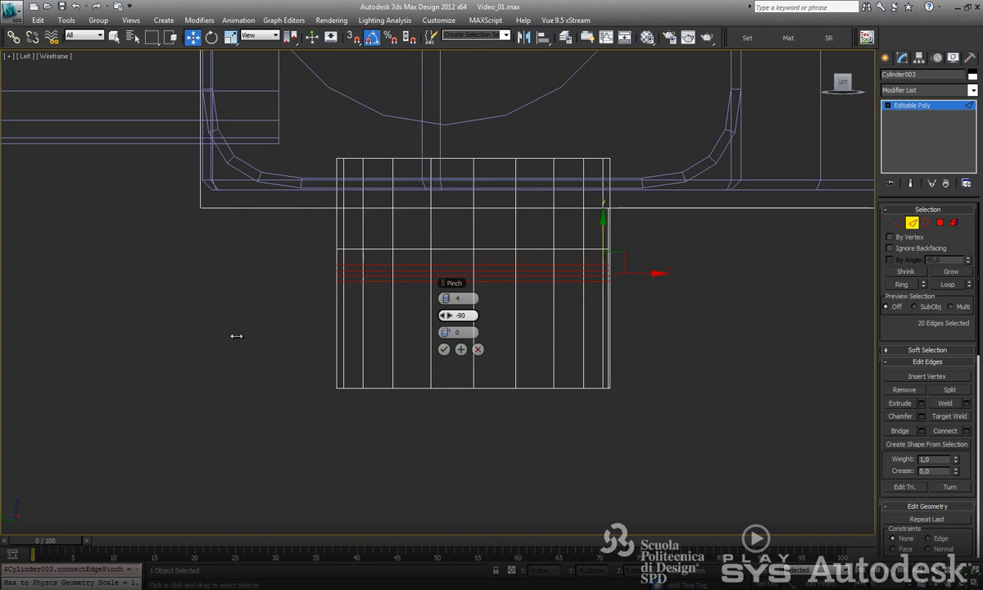
{"action": "left_click", "coordinate": [444, 351]}
Scale the polygon strip between the new loops inward to form a groove.
{"action": "scroll", "coordinate": [450, 340], "scroll_direction": "up", "scroll_amount": 3}
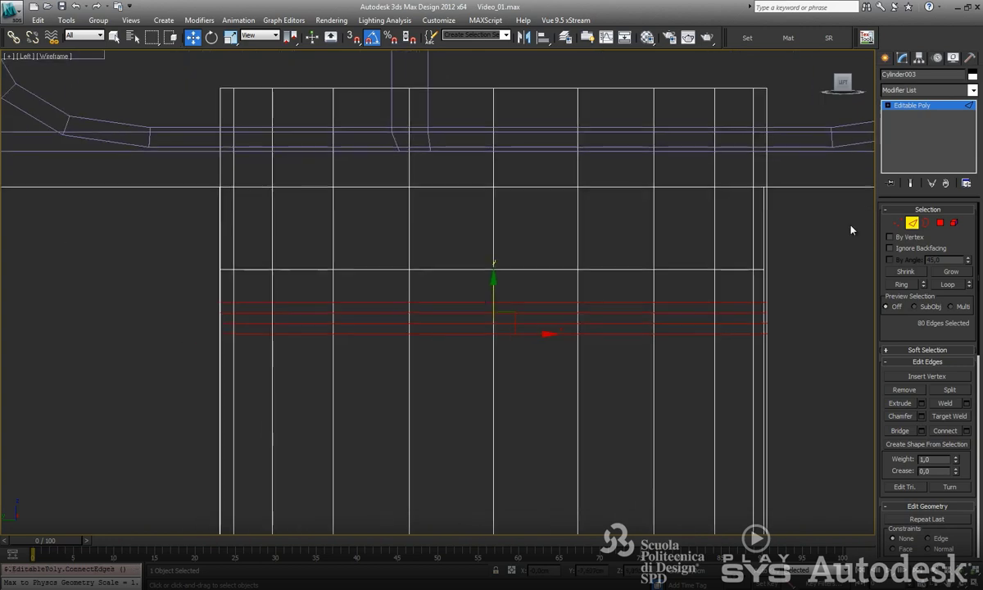
{"action": "key", "text": "4"}
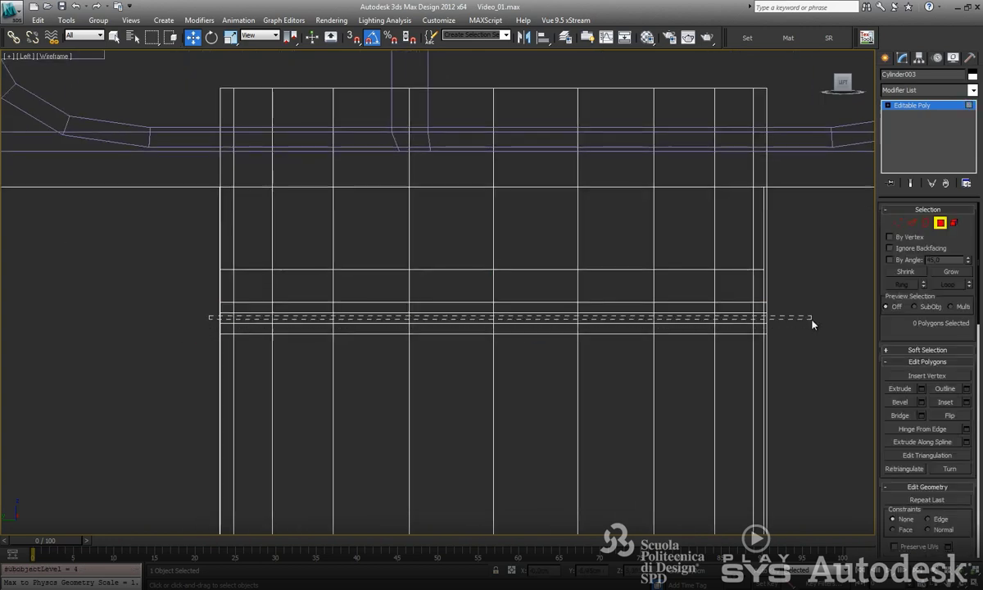
{"action": "left_click_drag", "start_coordinate": [812, 324], "coordinate": [812, 323]}
{"action": "left_click", "coordinate": [231, 37]}
{"action": "left_click_drag", "start_coordinate": [502, 312], "coordinate": [496, 312]}
Select the groove's 80 vertices and move them into position.
{"action": "left_click", "coordinate": [899, 222]}
{"action": "middle_click_drag", "start_coordinate": [839, 247], "coordinate": [843, 206]}
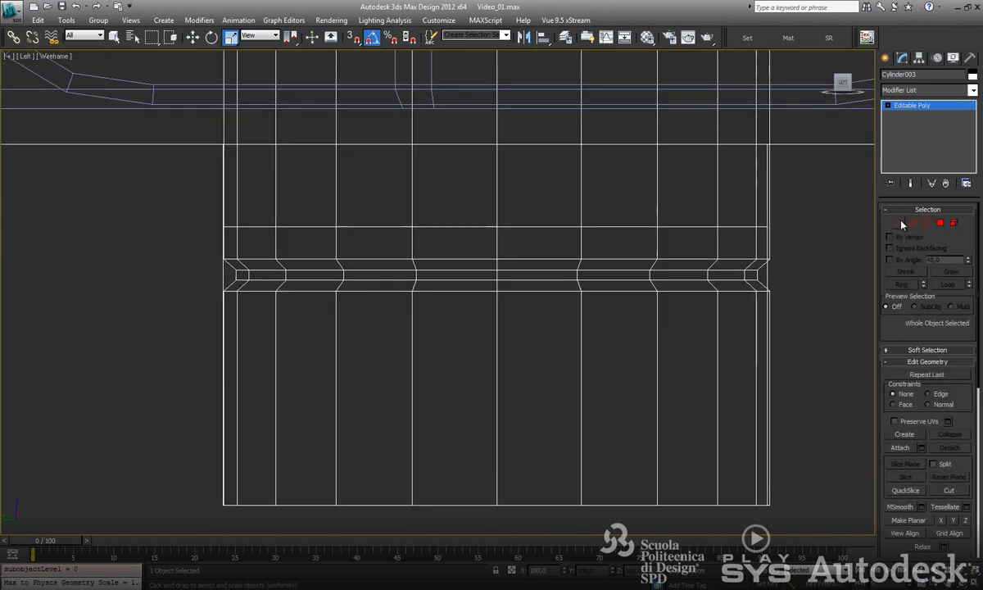
{"action": "left_click_drag", "start_coordinate": [802, 355], "coordinate": [754, 350]}
{"action": "key", "text": "w"}
{"action": "mouse_move", "coordinate": [514, 255]}
{"action": "middle_mouse_down"}
{"action": "mouse_move", "coordinate": [506, 302]}
{"action": "mouse_move", "coordinate": [492, 235]}
{"action": "middle_mouse_up"}
{"action": "scroll", "coordinate": [535, 275], "scroll_direction": "down", "scroll_amount": 3}
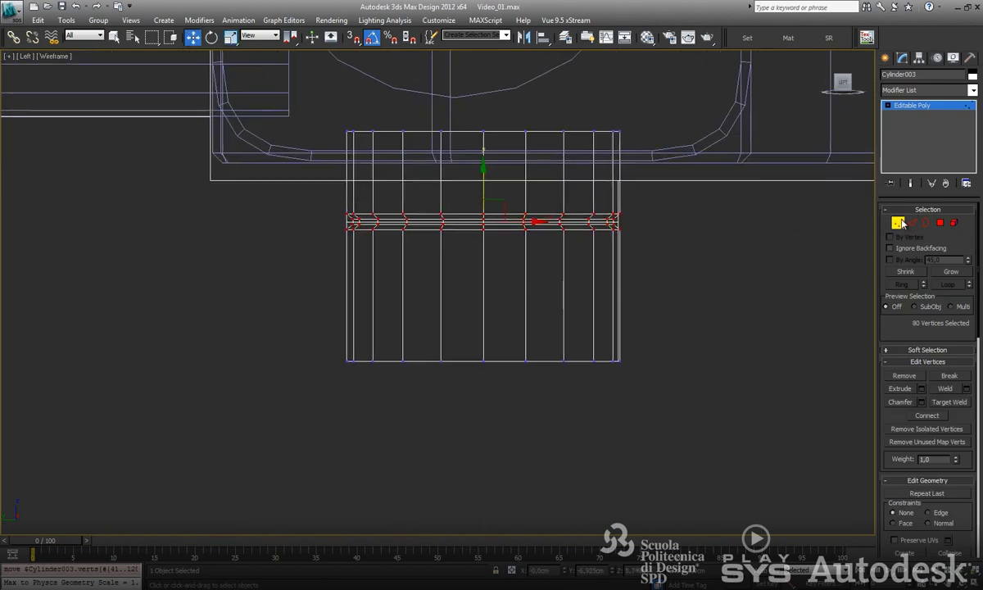
In Top view, move Cylinder003 to the centre of the tall box.
{"action": "left_click", "coordinate": [899, 222]}
{"action": "key", "text": "alt+w"}
{"action": "right_click", "coordinate": [278, 171]}
{"action": "key", "text": "alt+w"}
{"action": "left_click_drag", "start_coordinate": [742, 157], "coordinate": [410, 161]}
{"action": "left_click", "coordinate": [420, 268]}
Add a vertical edge across Box003 by connecting its top and bottom edges.
{"action": "left_click", "coordinate": [436, 295]}
{"action": "middle_click_drag", "start_coordinate": [485, 314], "coordinate": [523, 292]}
{"action": "key", "text": "2"}
{"action": "left_click", "coordinate": [950, 431]}
{"action": "left_click", "coordinate": [913, 224]}
{"action": "middle_click_drag", "start_coordinate": [474, 252], "coordinate": [511, 427]}
Nudge the circular cylinder slightly left.
{"action": "scroll", "coordinate": [589, 325], "scroll_direction": "up", "scroll_amount": 4}
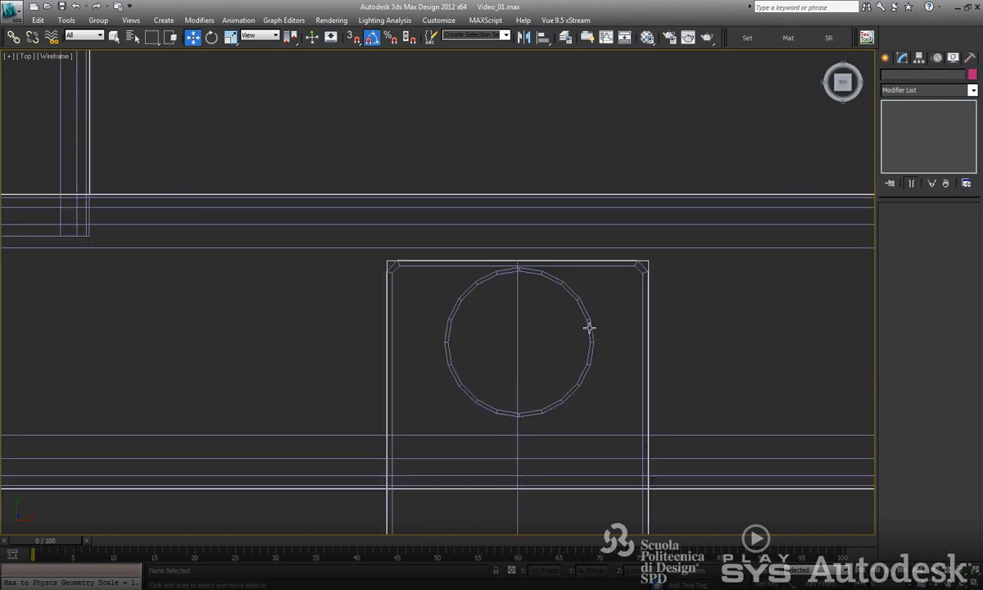
{"action": "left_click", "coordinate": [589, 351]}
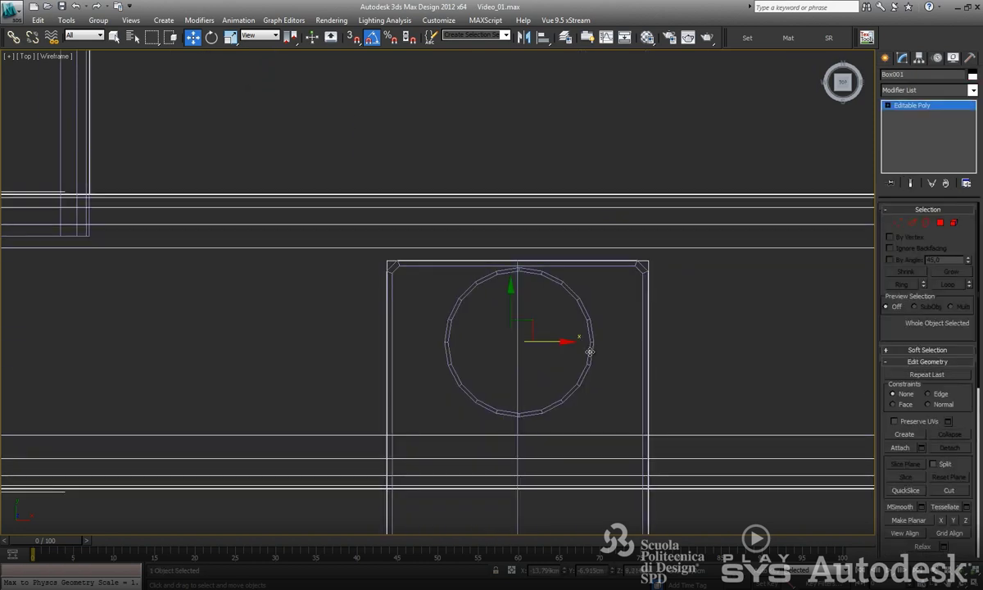
{"action": "left_click_drag", "start_coordinate": [577, 343], "coordinate": [572, 342]}
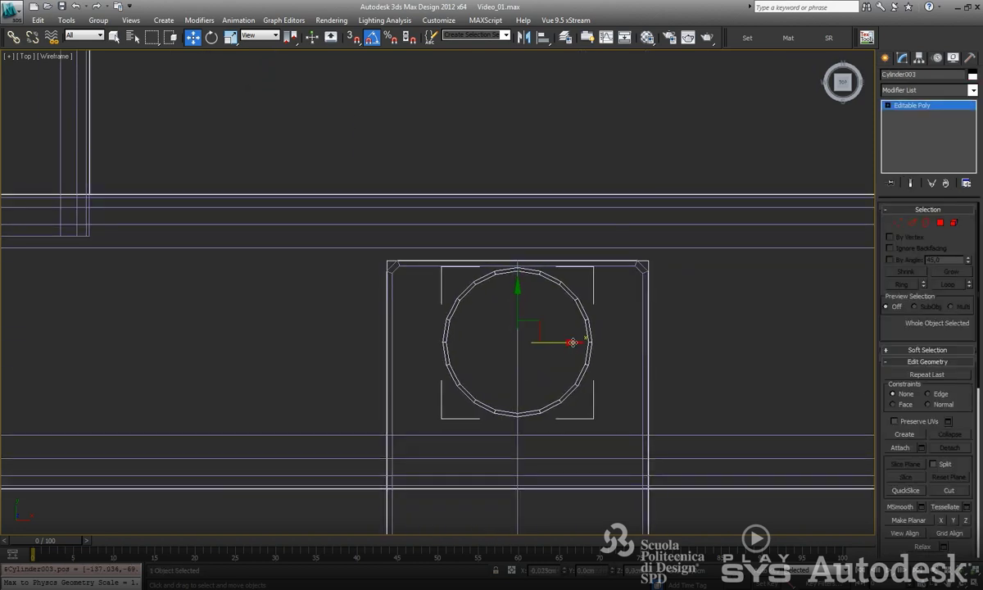
{"action": "scroll", "coordinate": [588, 329], "scroll_direction": "down", "scroll_amount": 2}
{"action": "middle_click_drag", "start_coordinate": [589, 508], "coordinate": [588, 369]}
{"action": "mouse_move", "coordinate": [620, 246]}
{"action": "left_mouse_down"}
{"action": "mouse_move", "coordinate": [545, 281]}
{"action": "mouse_move", "coordinate": [580, 295]}
{"action": "left_mouse_up"}
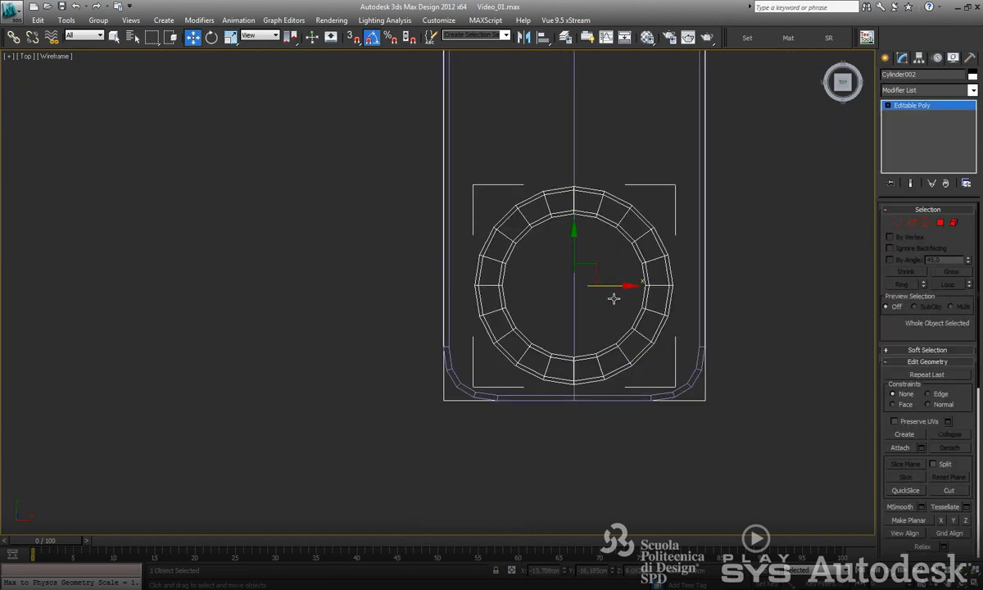
{"action": "scroll", "coordinate": [631, 278], "scroll_direction": "down", "scroll_amount": 2}
{"action": "scroll", "coordinate": [621, 270], "scroll_direction": "down", "scroll_amount": 2}
Hide the reference wire lines from the Display panel.
{"action": "left_click", "coordinate": [547, 381]}
{"action": "key", "text": "alt+w"}
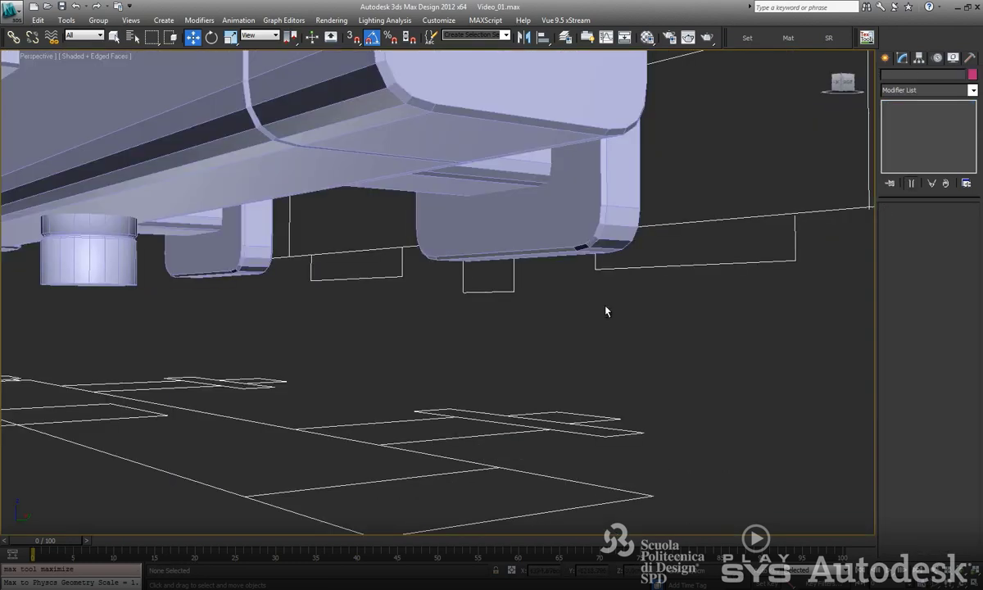
{"action": "scroll", "coordinate": [541, 332], "scroll_direction": "up", "scroll_amount": 2}
{"action": "key", "text": "z"}
{"action": "mouse_move", "coordinate": [354, 333]}
{"action": "middle_mouse_down", "text": "alt"}
{"action": "mouse_move", "coordinate": [385, 318]}
{"action": "mouse_move", "coordinate": [461, 347]}
{"action": "middle_mouse_up", "text": "alt"}
{"action": "left_click_drag", "start_coordinate": [541, 354], "coordinate": [423, 407]}
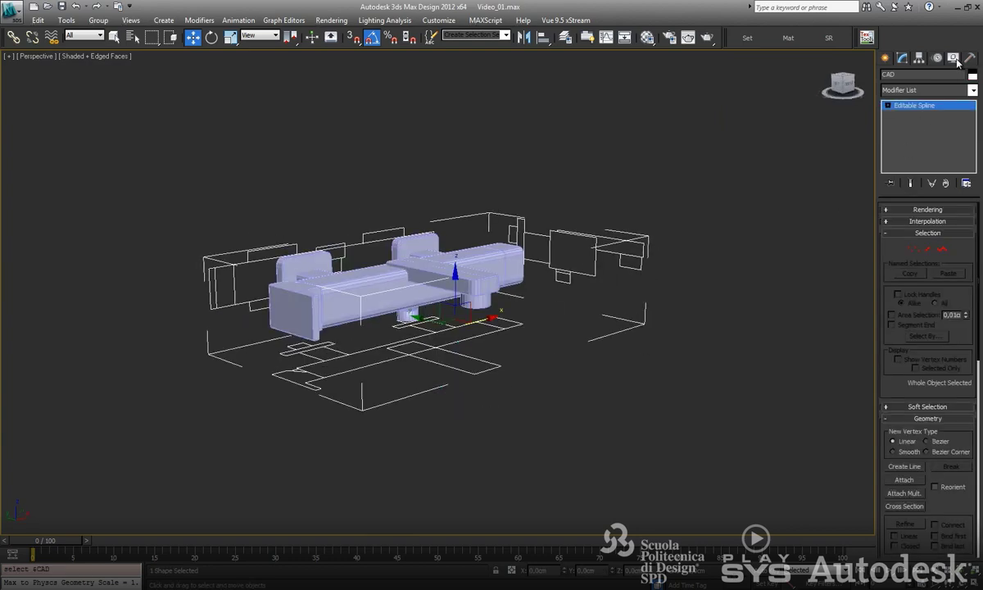
{"action": "left_click", "coordinate": [953, 57]}
{"action": "left_click", "coordinate": [927, 340]}
Attach the tap body, small lower cylinder, left end piece and left handle to the large cylinder.
{"action": "scroll", "coordinate": [562, 391], "scroll_direction": "up", "scroll_amount": 3}
{"action": "mouse_move", "coordinate": [538, 380]}
{"action": "middle_mouse_down", "text": "alt"}
{"action": "mouse_move", "coordinate": [533, 344]}
{"action": "mouse_move", "coordinate": [566, 385]}
{"action": "middle_mouse_up", "text": "alt"}
{"action": "scroll", "coordinate": [528, 324], "scroll_direction": "down", "scroll_amount": 2}
{"action": "left_click", "coordinate": [564, 346]}
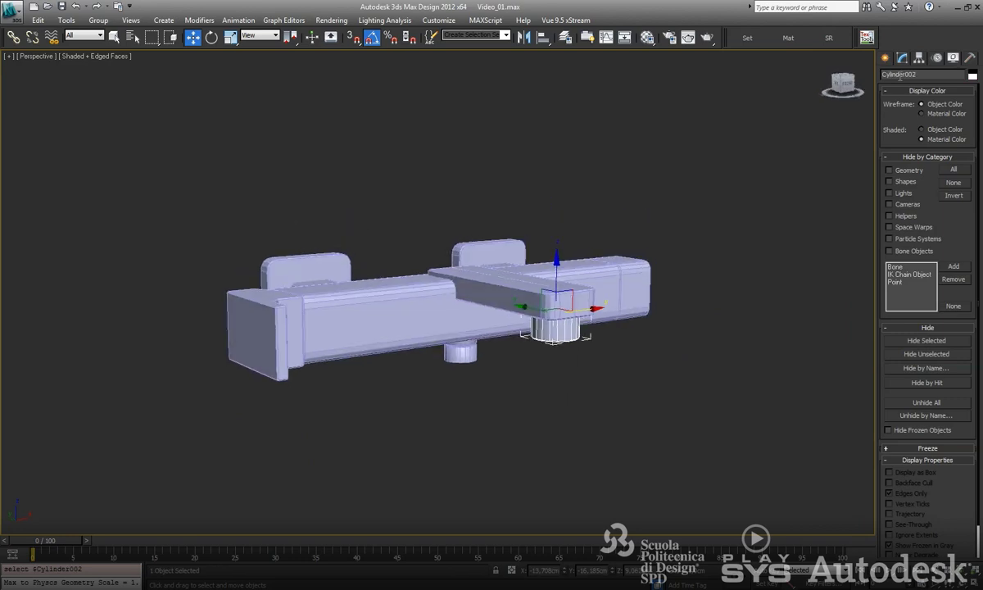
{"action": "left_click", "coordinate": [902, 58]}
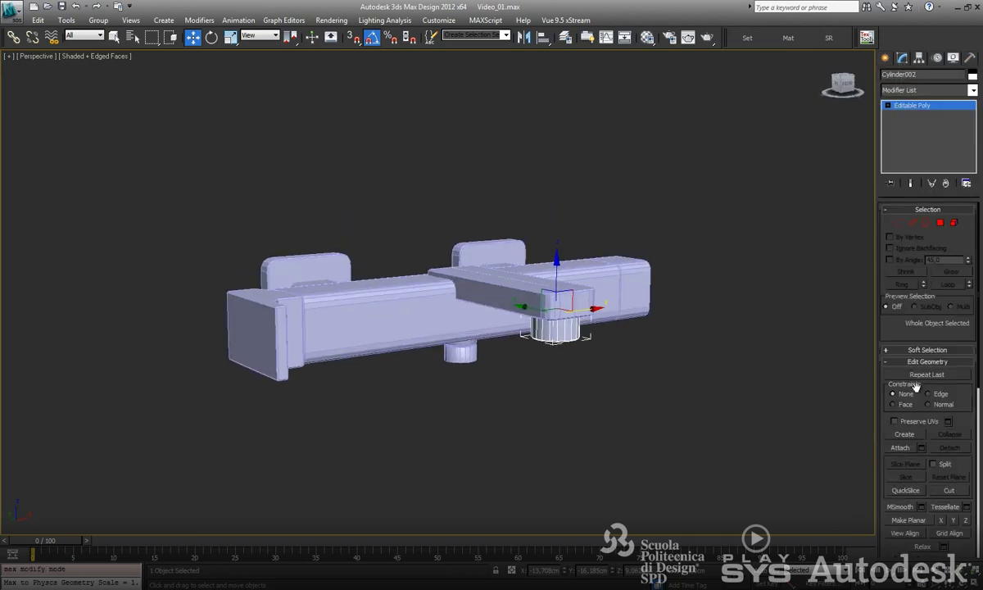
{"action": "left_click", "coordinate": [899, 448]}
{"action": "left_click", "coordinate": [549, 318]}
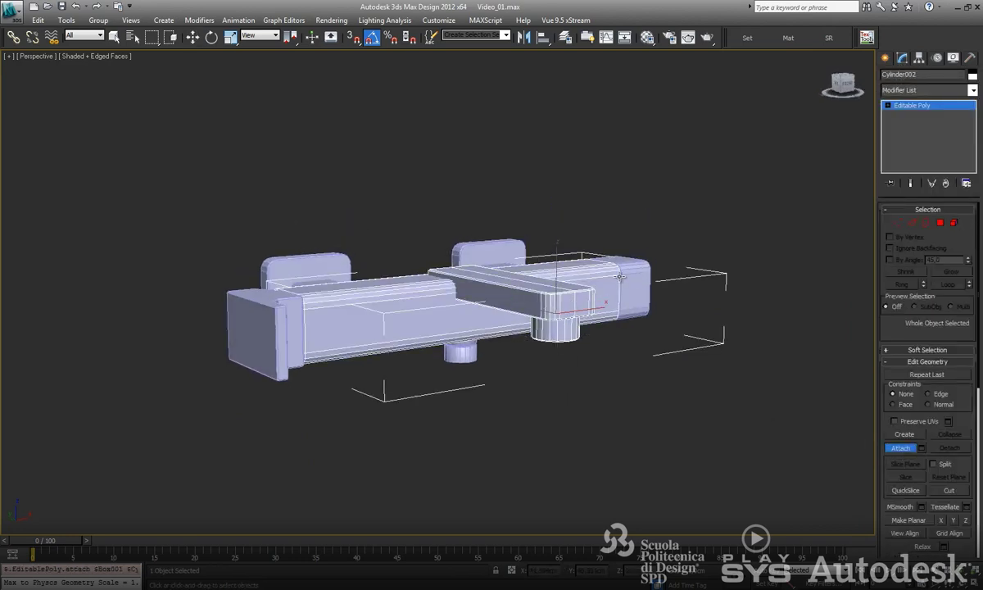
{"action": "left_click", "coordinate": [461, 347]}
{"action": "middle_click_drag", "start_coordinate": [460, 348], "coordinate": [508, 313], "text": "alt"}
{"action": "left_click", "coordinate": [243, 339]}
{"action": "left_click", "coordinate": [319, 248]}
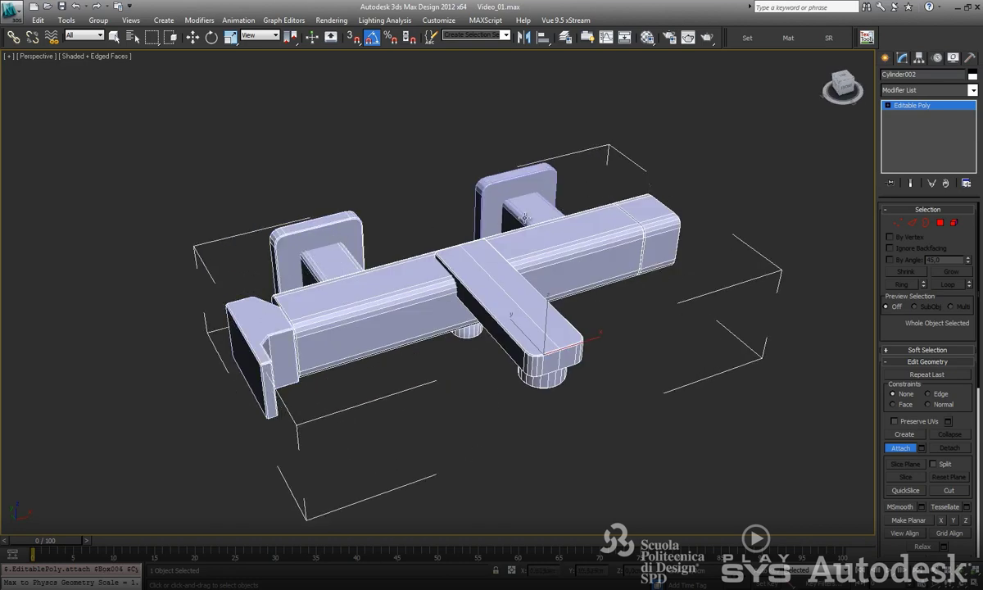
{"action": "mouse_move", "coordinate": [480, 185]}
{"action": "middle_mouse_down", "text": "alt"}
{"action": "mouse_move", "coordinate": [480, 273]}
{"action": "mouse_move", "coordinate": [498, 195]}
{"action": "mouse_move", "coordinate": [376, 228]}
{"action": "middle_mouse_up", "text": "alt"}
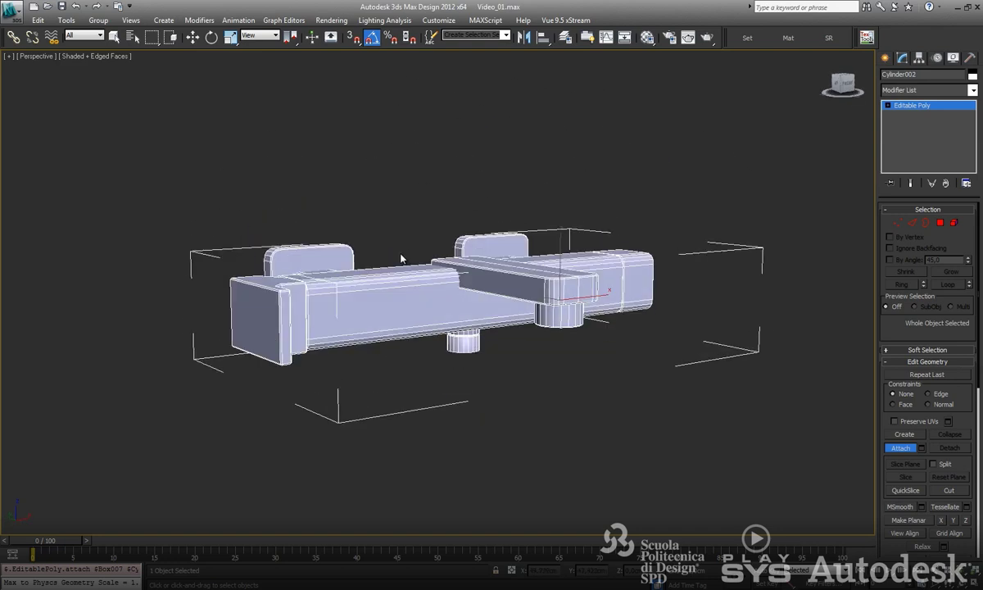
{"action": "key", "text": "w"}
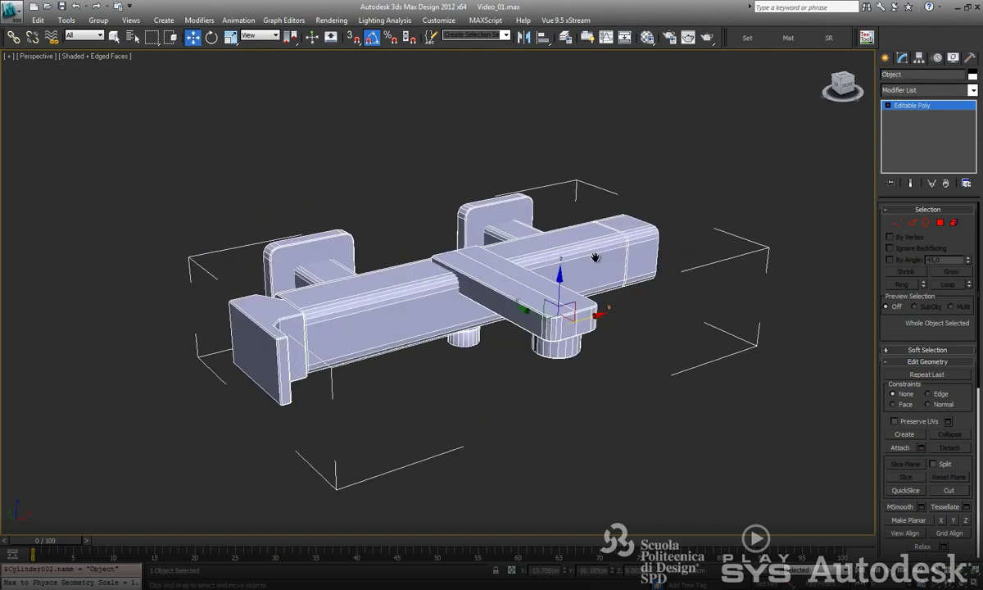
In Element mode with edged faces turned off, select every element of the tap.
{"action": "middle_click_drag", "start_coordinate": [603, 254], "coordinate": [546, 240]}
{"action": "left_click", "coordinate": [954, 223]}
{"action": "left_click", "coordinate": [450, 208]}
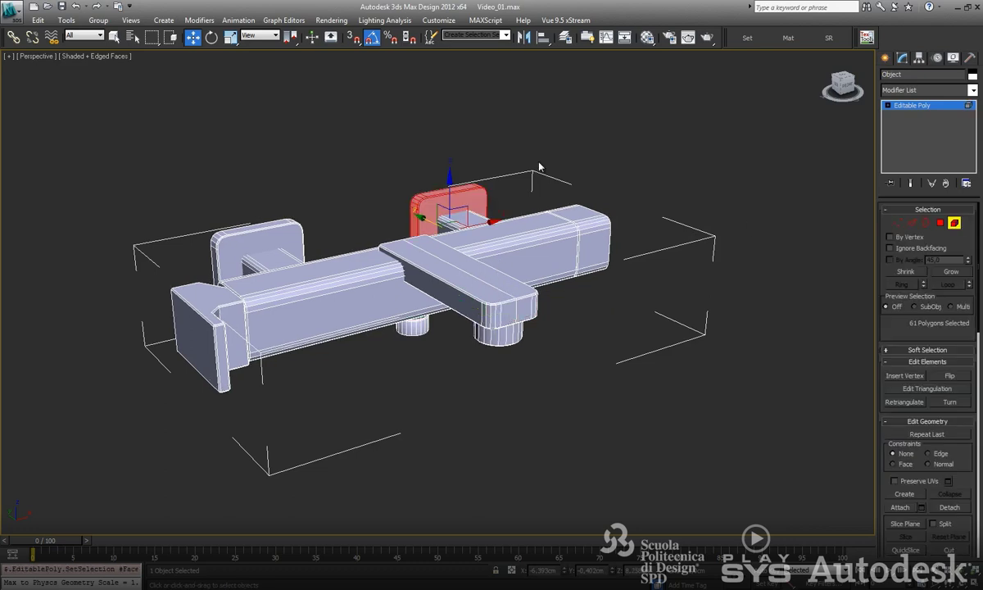
{"action": "middle_click_drag", "start_coordinate": [486, 202], "coordinate": [495, 200]}
{"action": "key", "text": "F4"}
{"action": "scroll", "coordinate": [495, 200], "scroll_direction": "up", "scroll_amount": 3}
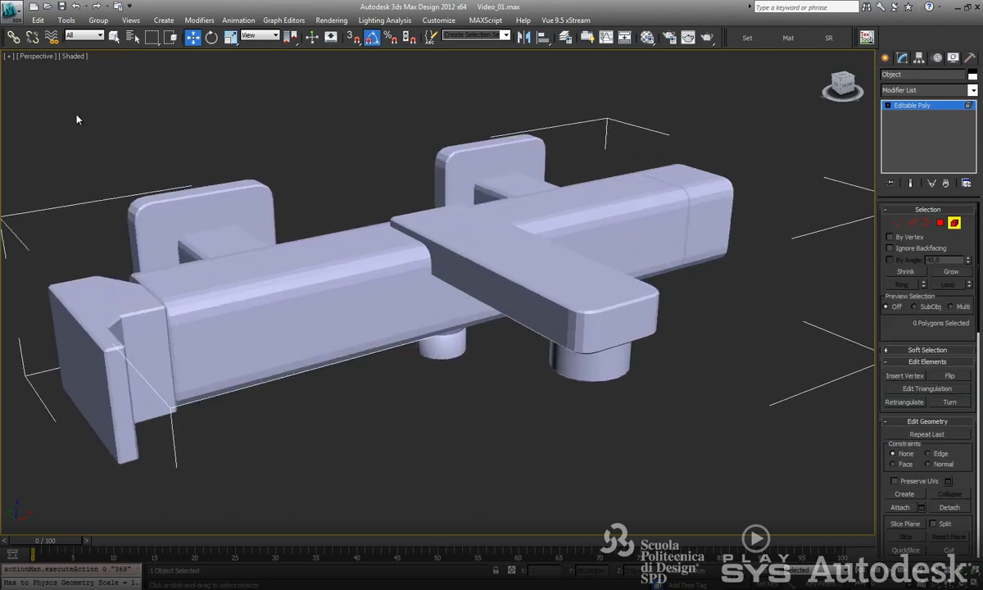
{"action": "key", "text": "ctrl+a"}
Apply Auto Smooth to the selected elements at a threshold of 35.
{"action": "scroll", "coordinate": [951, 459], "scroll_direction": "down", "scroll_amount": 3}
{"action": "scroll", "coordinate": [950, 447], "scroll_direction": "down", "scroll_amount": 3}
{"action": "scroll", "coordinate": [954, 434], "scroll_direction": "down", "scroll_amount": 3}
{"action": "type", "text": "35"}
{"action": "key", "text": "Return"}
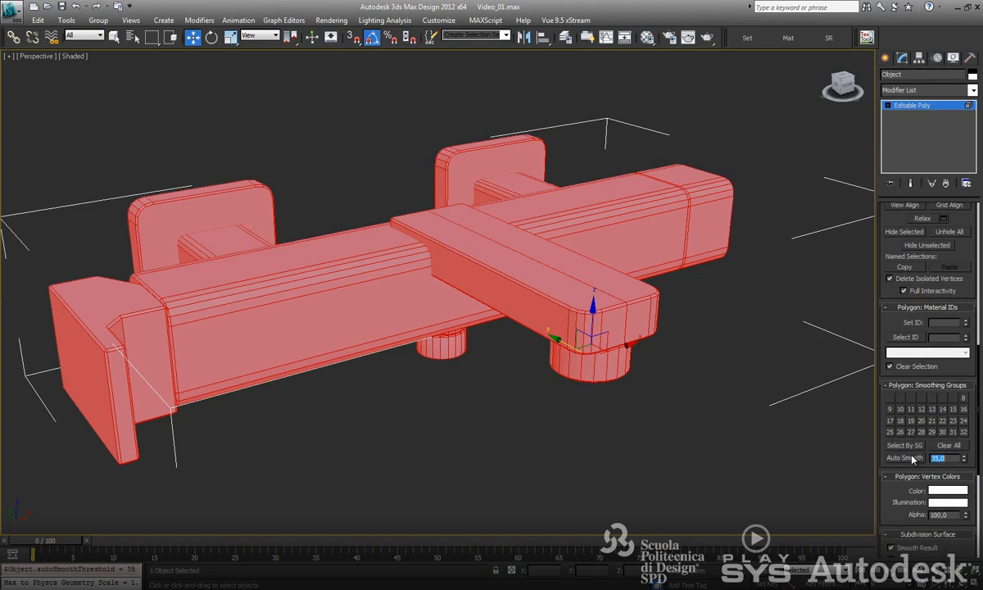
Clear the selection, leave sub-object editing, and render a quick preview of the tap.
{"action": "left_click", "coordinate": [763, 436]}
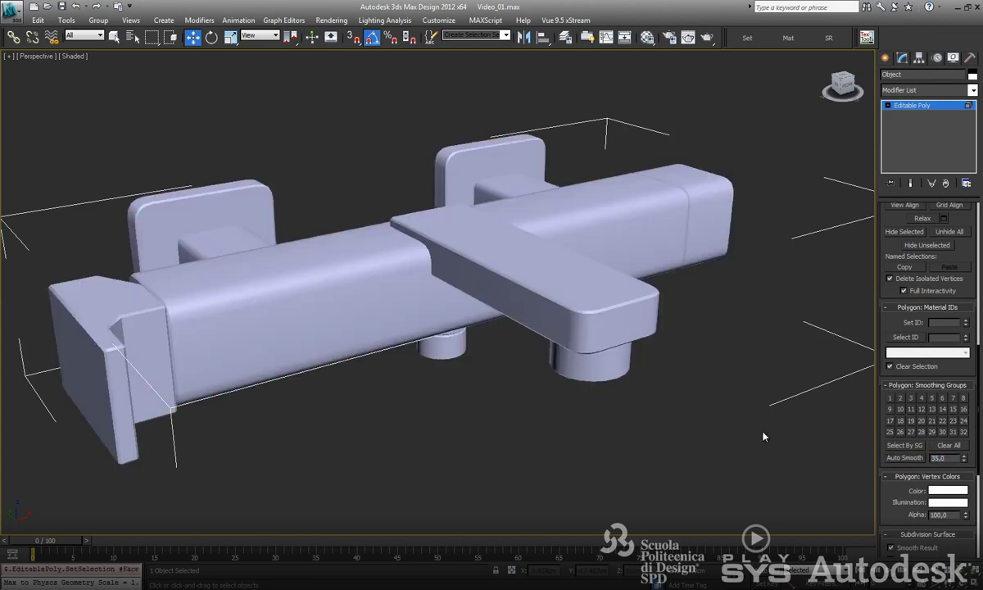
{"action": "left_click", "coordinate": [909, 107]}
{"action": "left_click", "coordinate": [742, 84]}
{"action": "left_click", "coordinate": [709, 40]}
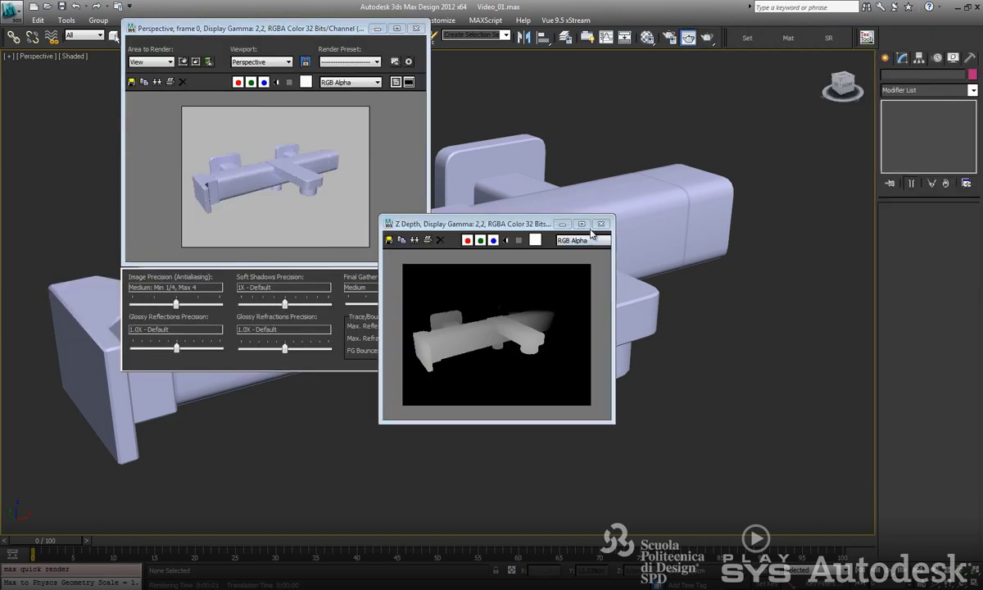
Close the Z Depth window, enlarge the rendered frame to inspect the tap, then close it.
{"action": "left_click", "coordinate": [563, 223]}
{"action": "left_click_drag", "start_coordinate": [423, 263], "coordinate": [762, 443]}
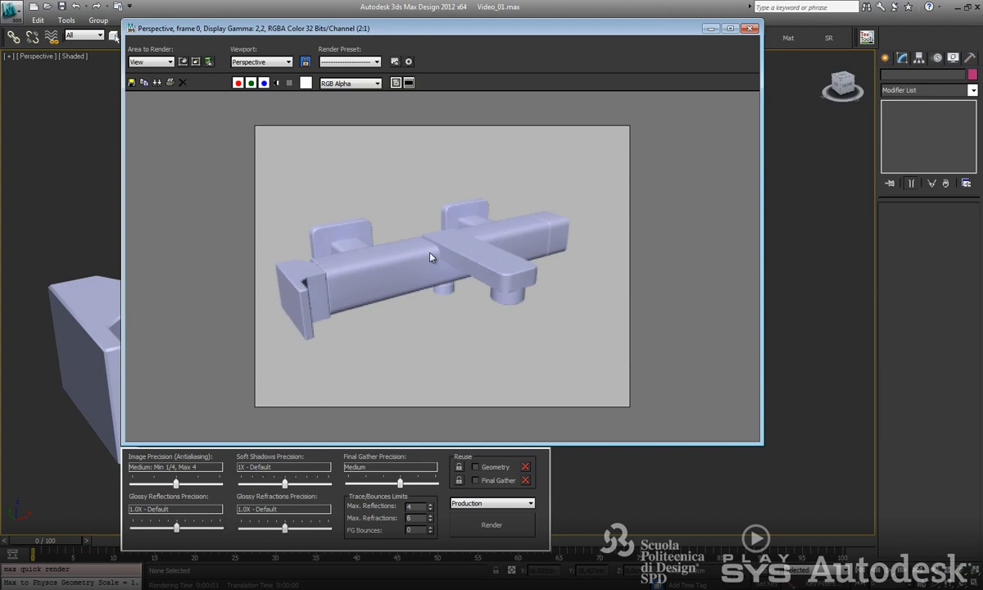
{"action": "left_click", "coordinate": [749, 32]}
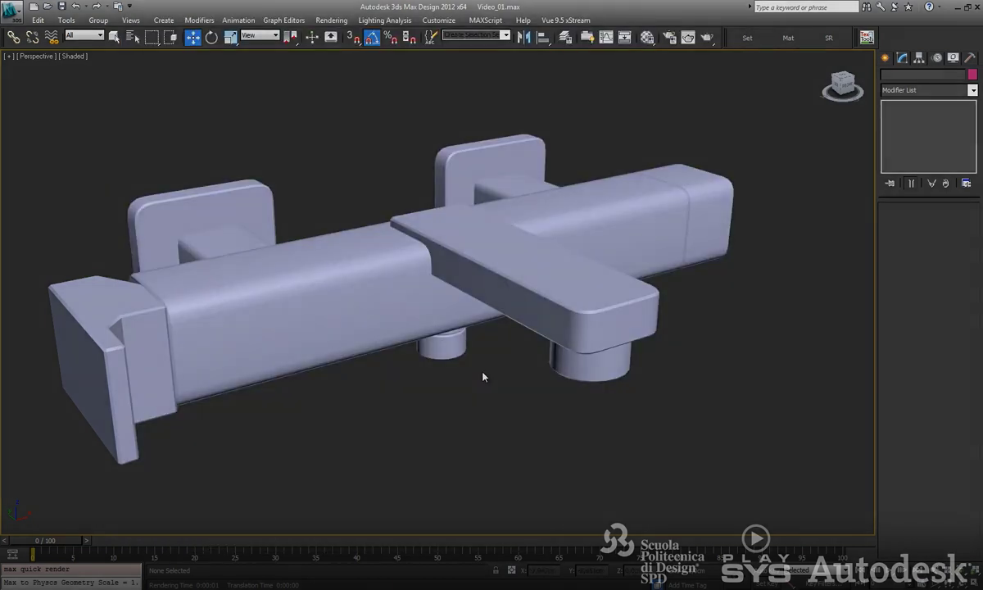